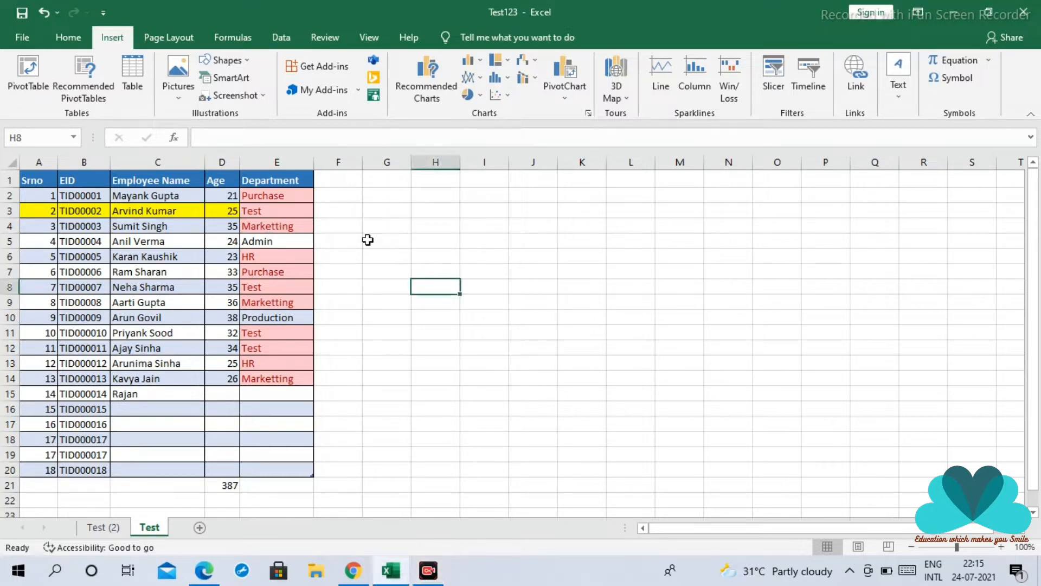
Create a PivotTable from the employee table, placed on the existing Test worksheet at cell G1
click(379, 210)
drag(44, 180, 278, 374)
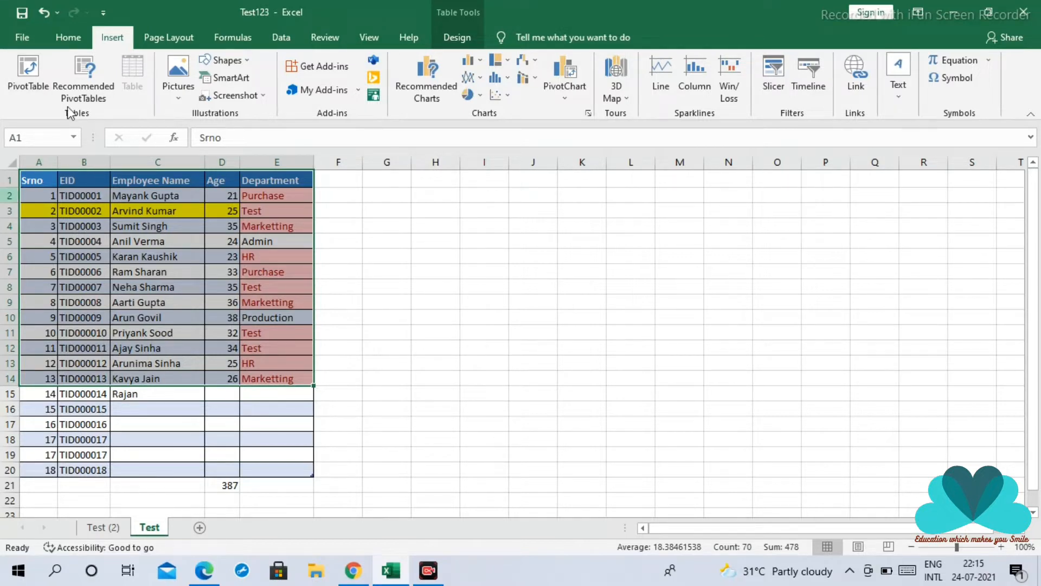
click(29, 73)
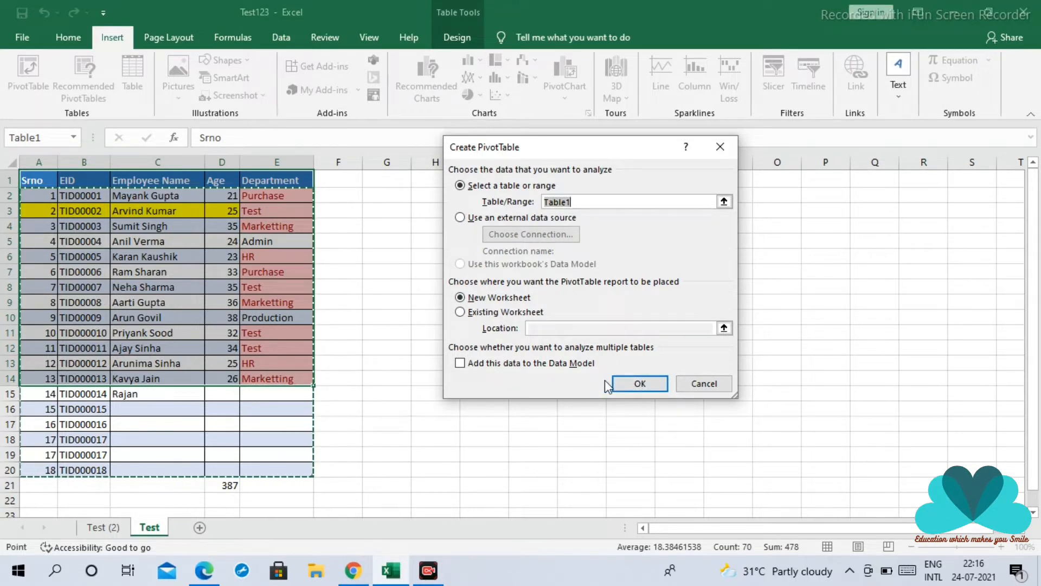
click(460, 312)
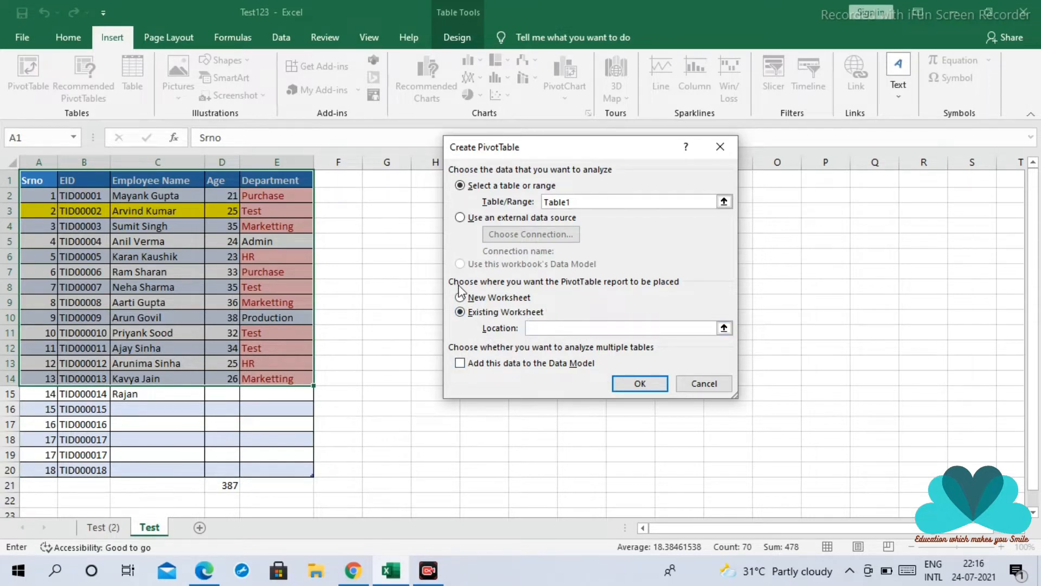
click(723, 328)
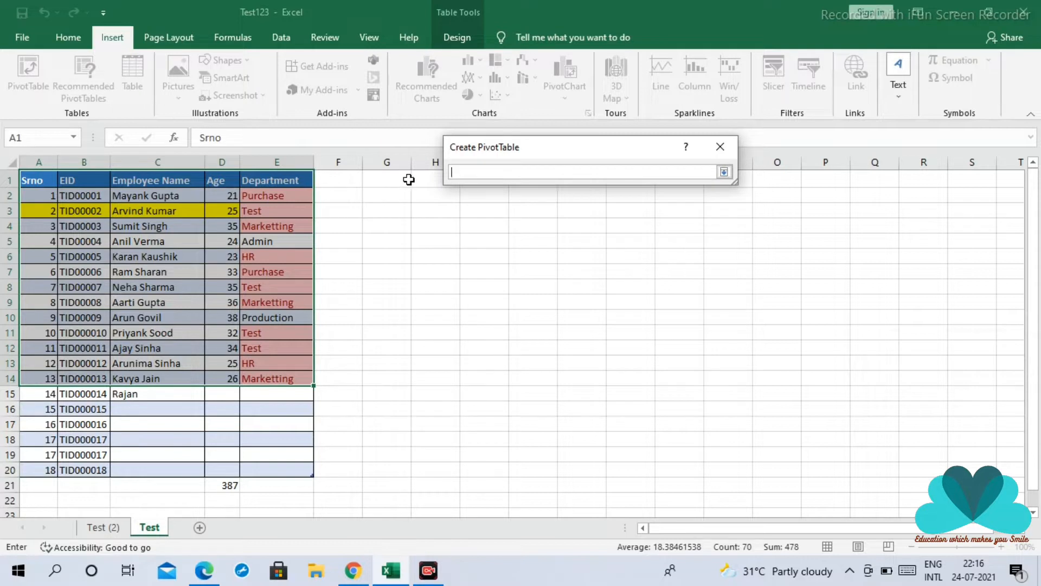
click(409, 179)
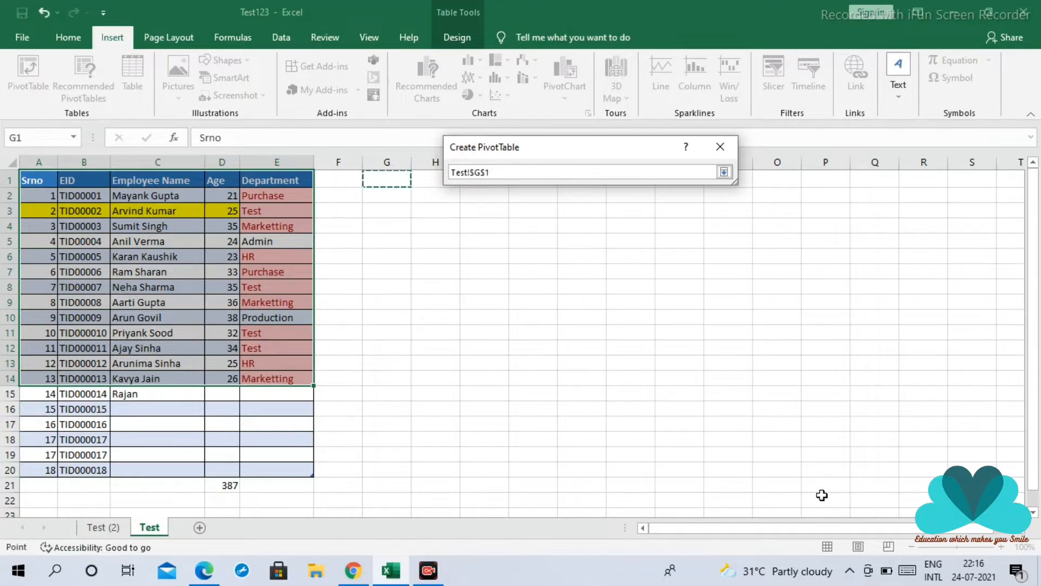
click(724, 172)
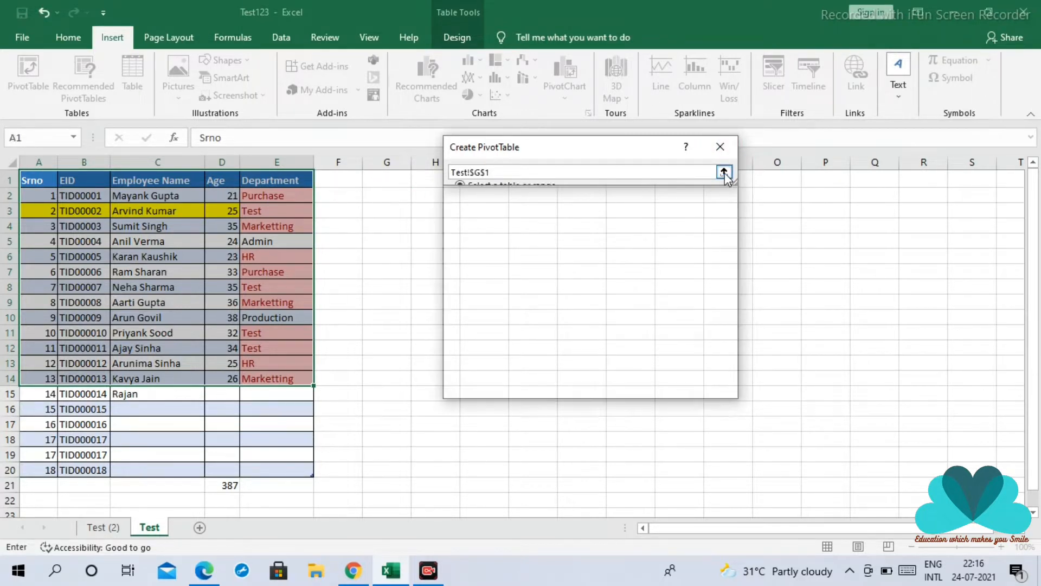
click(637, 383)
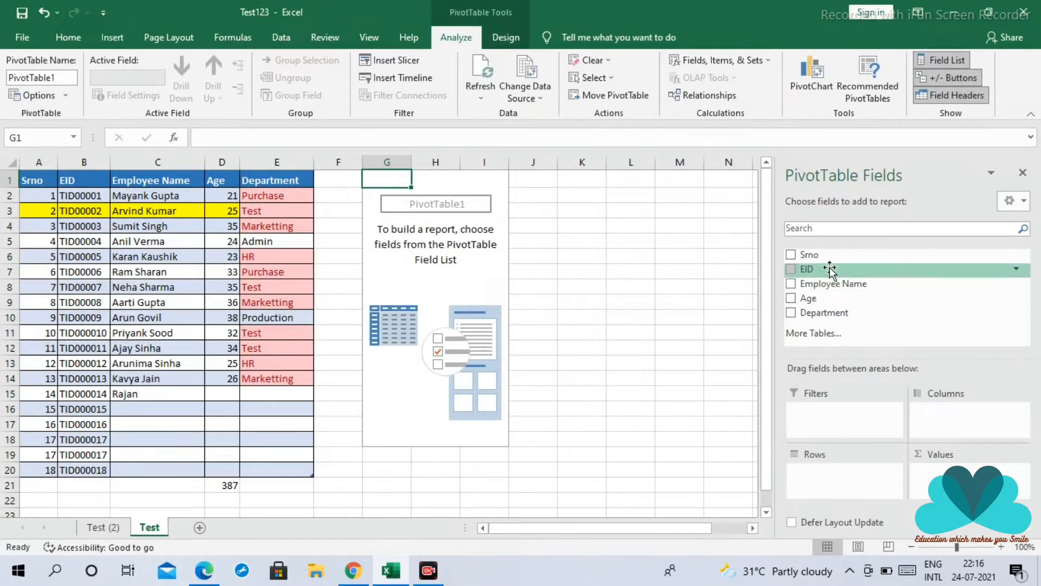
Build the PivotTable with Department as rows and the count of Employee Name as values
drag(820, 286, 838, 481)
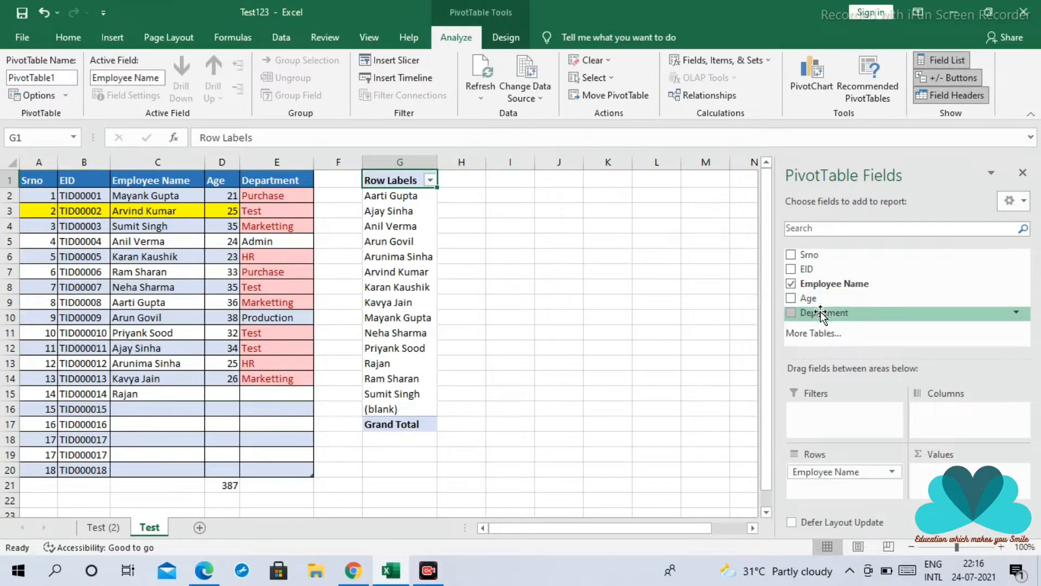
drag(821, 312, 924, 480)
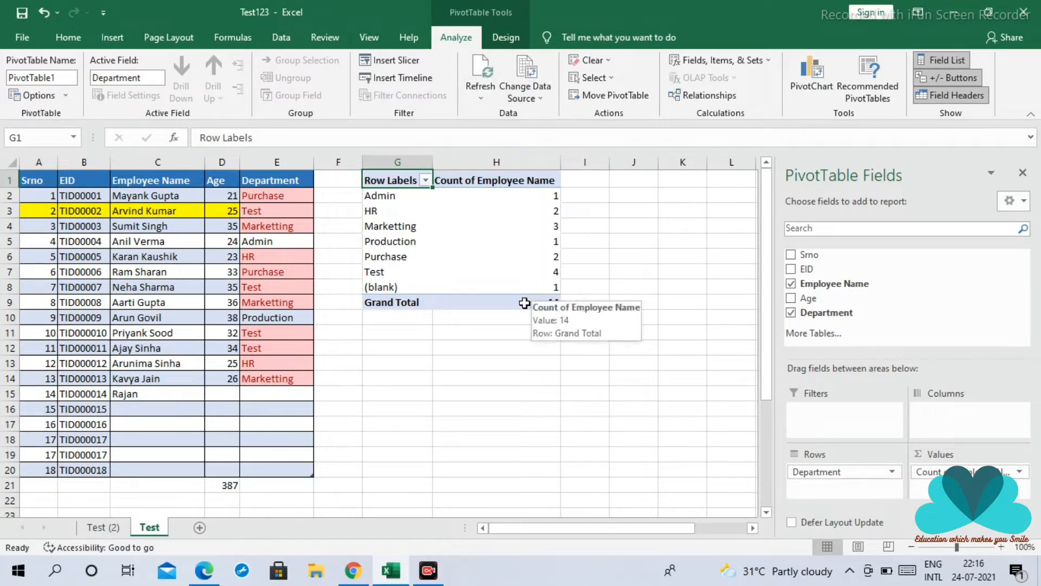
click(112, 39)
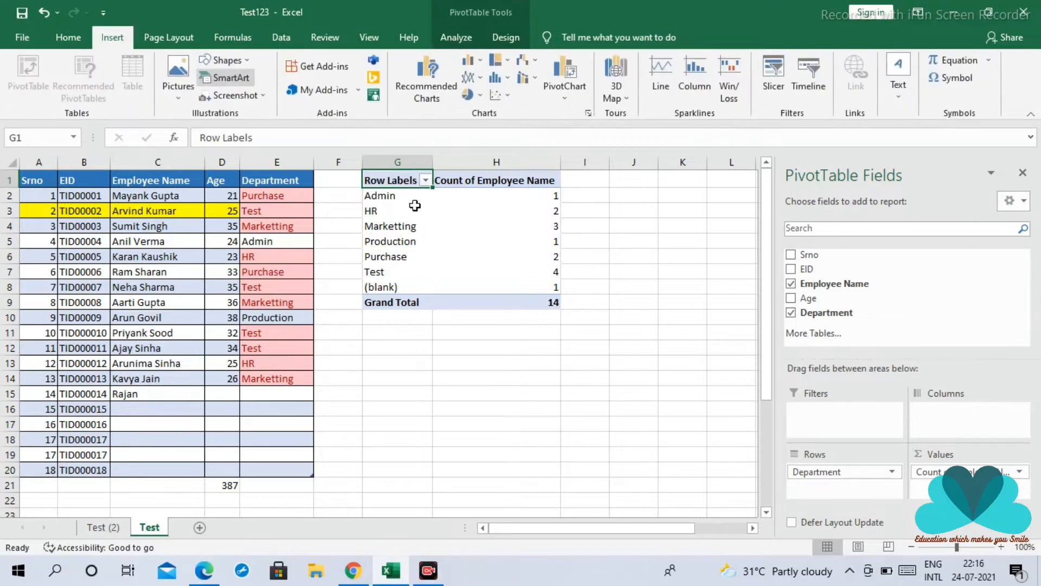
click(506, 354)
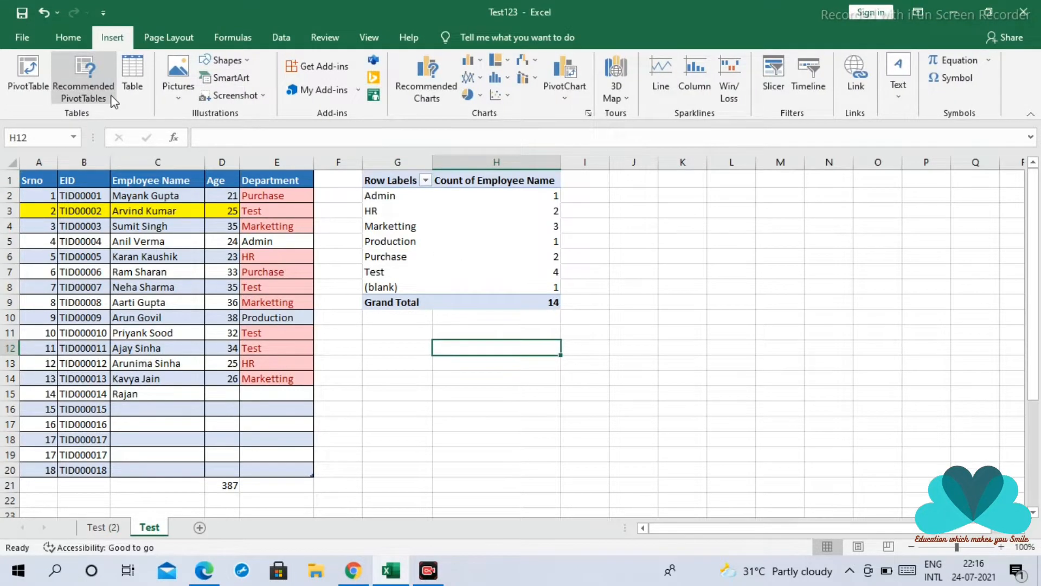
Select the employee data in A1:E14 and open the recommended PivotTables for it
click(407, 392)
drag(38, 181, 264, 377)
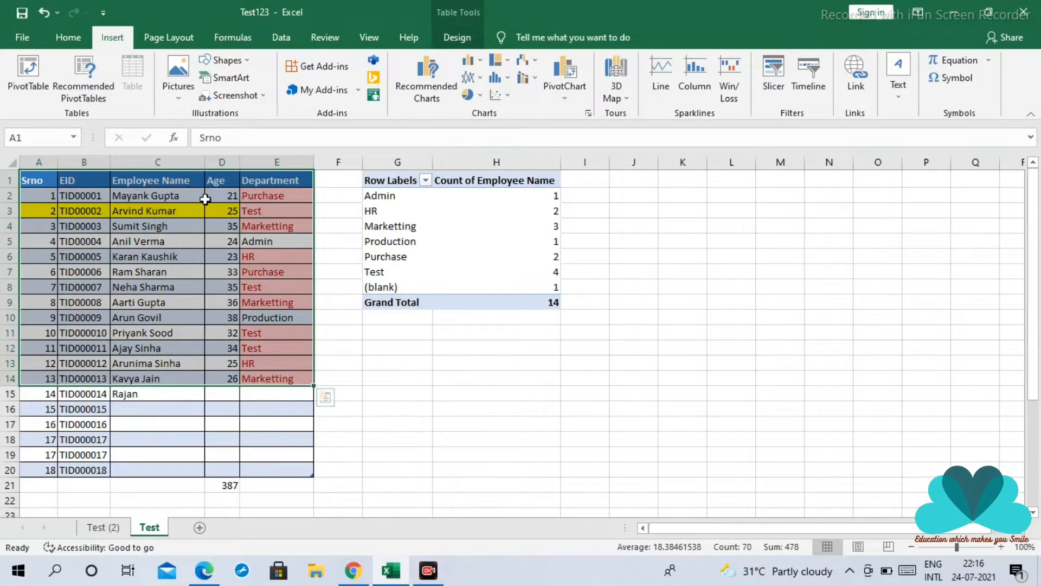
click(93, 85)
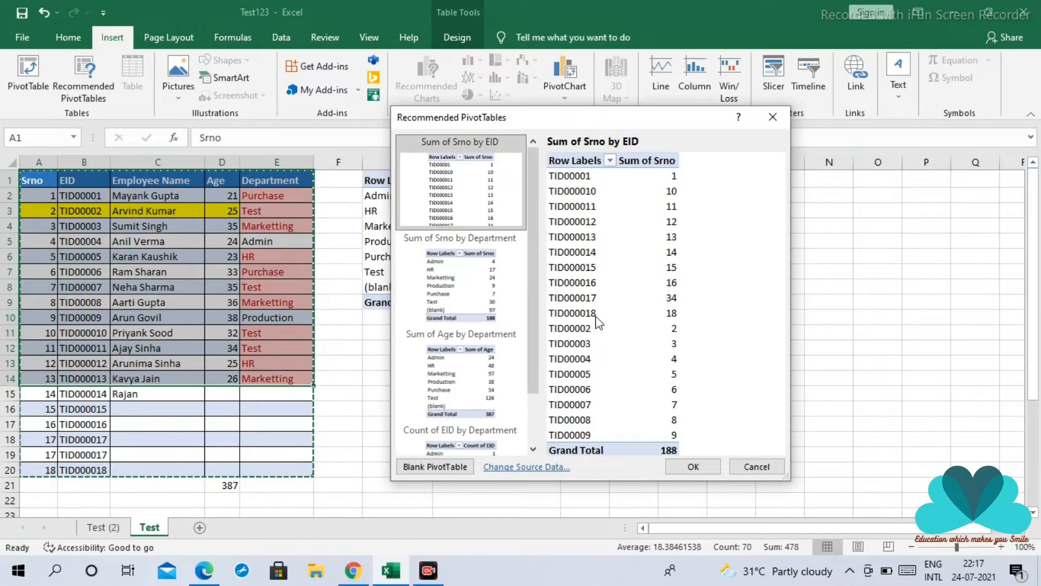
Preview the recommended PivotTable layouts and insert Count of EID by Department on a new sheet
click(480, 281)
click(477, 396)
drag(534, 382, 534, 405)
click(514, 414)
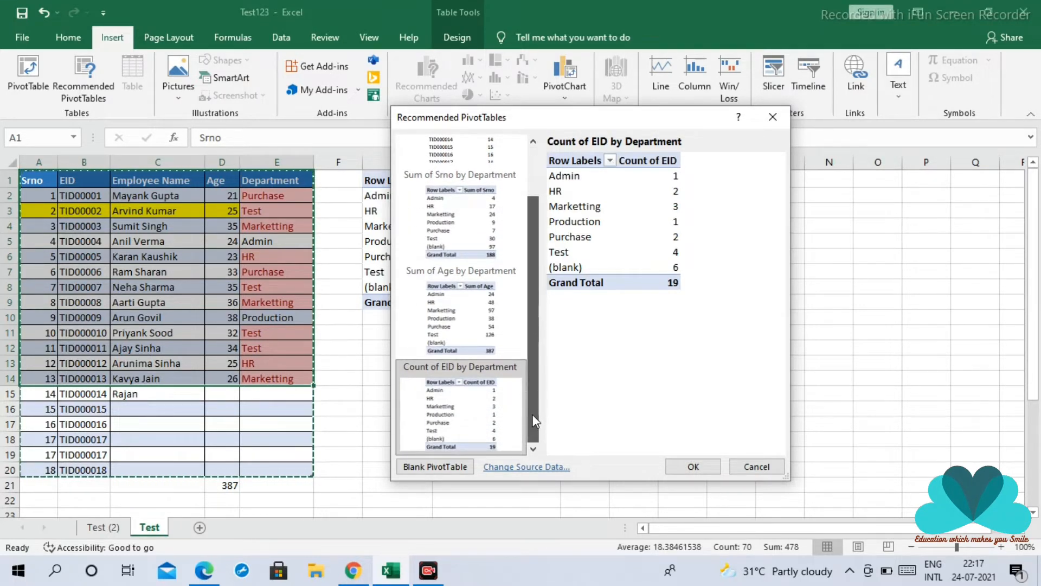
click(457, 342)
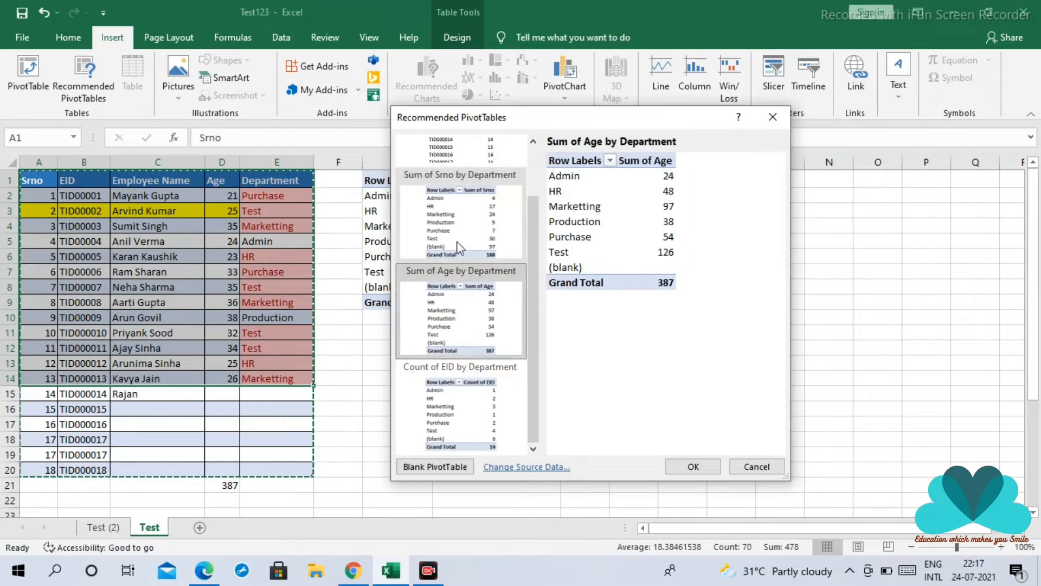
click(457, 233)
click(489, 419)
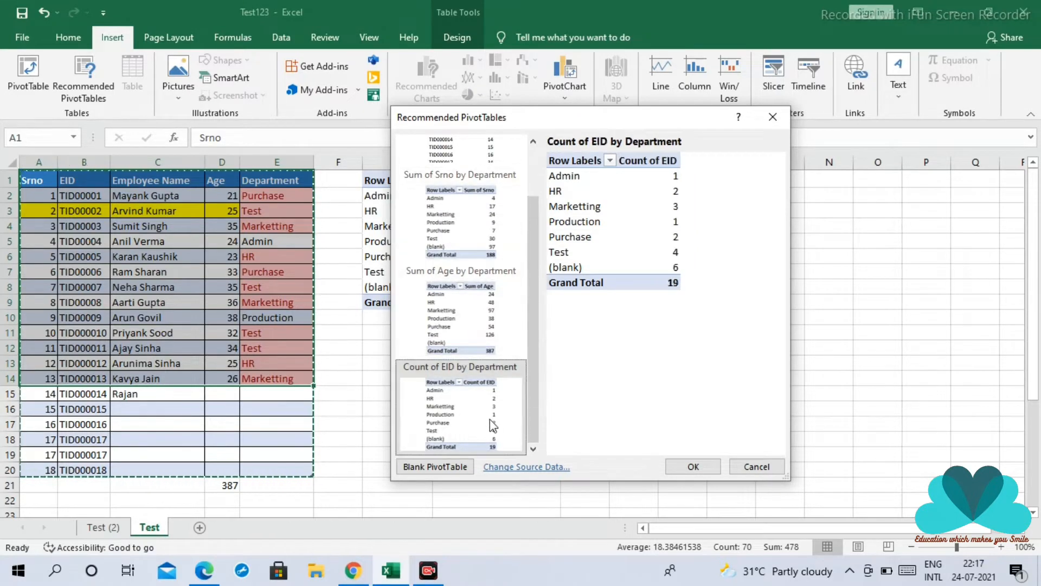
click(694, 467)
click(150, 427)
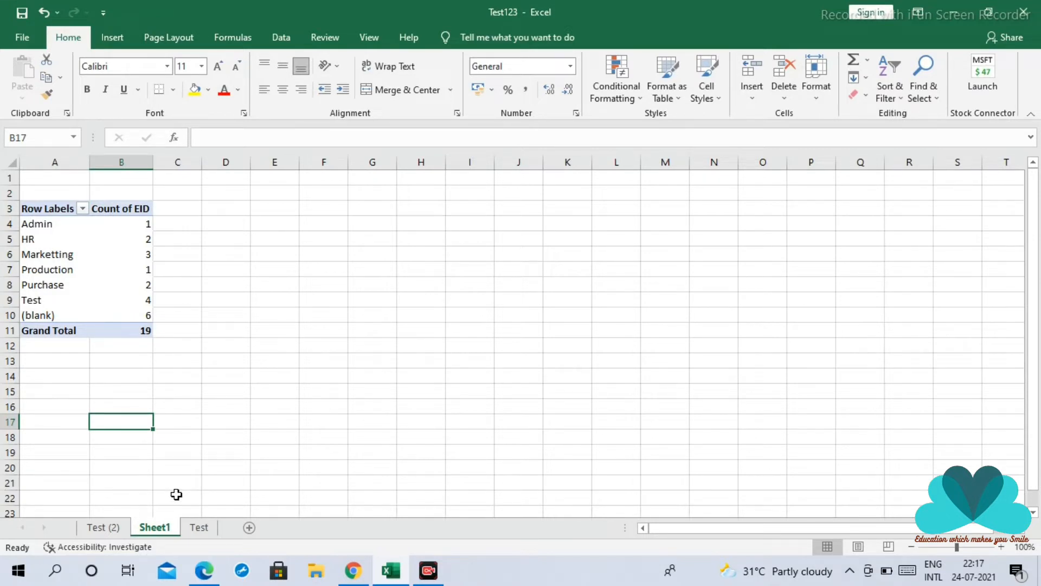
View the Test (2) sheet and return to the Test sheet with the employee table
click(100, 529)
click(175, 530)
click(199, 527)
click(376, 378)
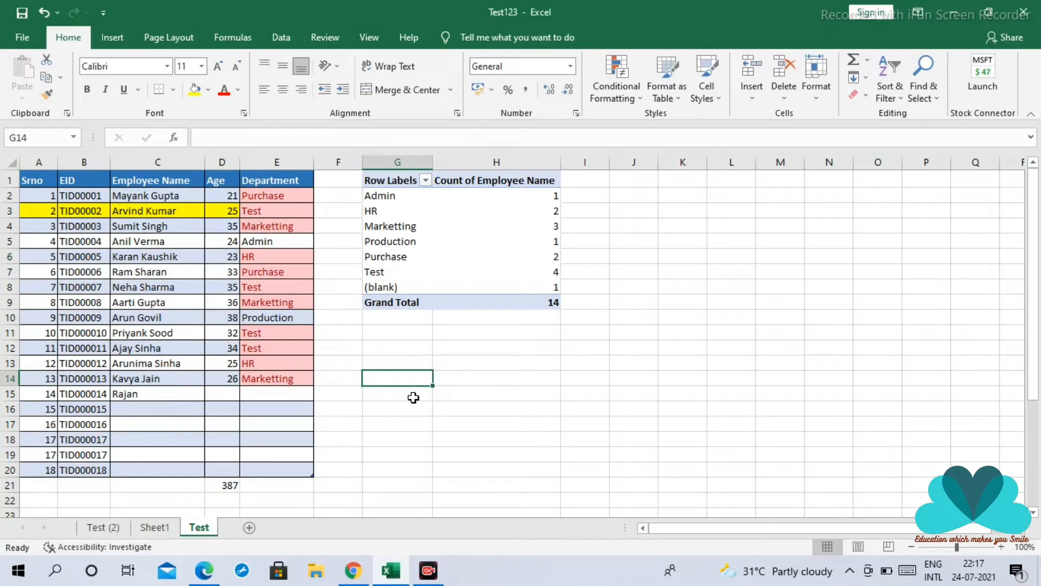
click(599, 393)
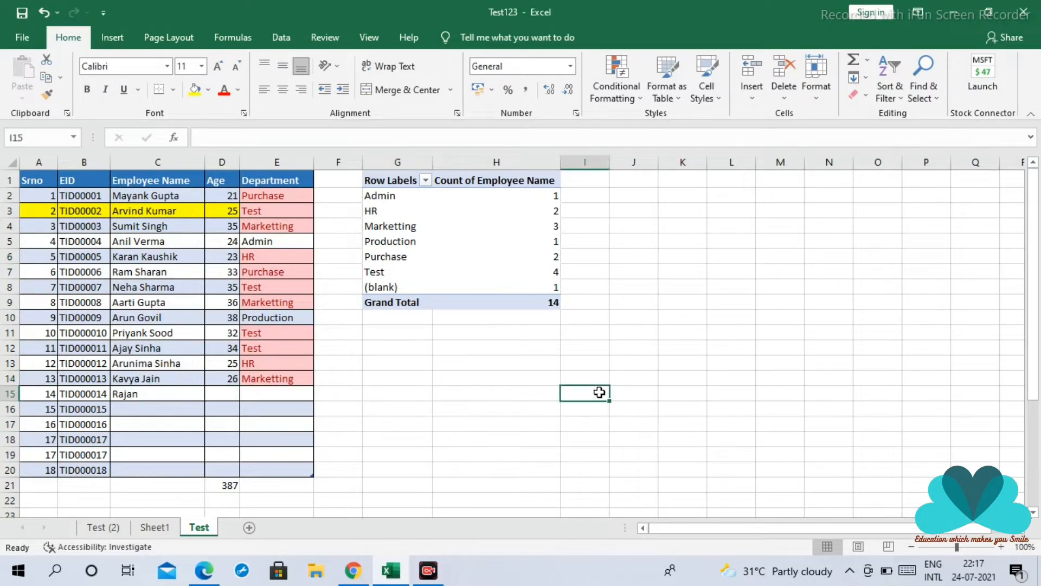
Copy the whole employee table A1:E20 and paste it as values only starting at cell K1
drag(36, 173, 278, 282)
click(337, 331)
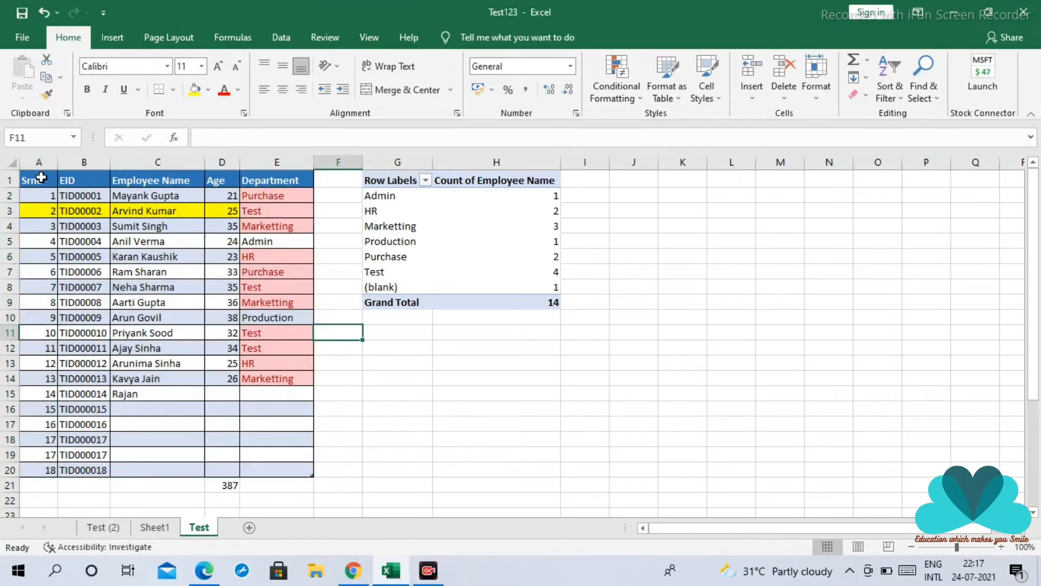
drag(37, 179, 267, 469)
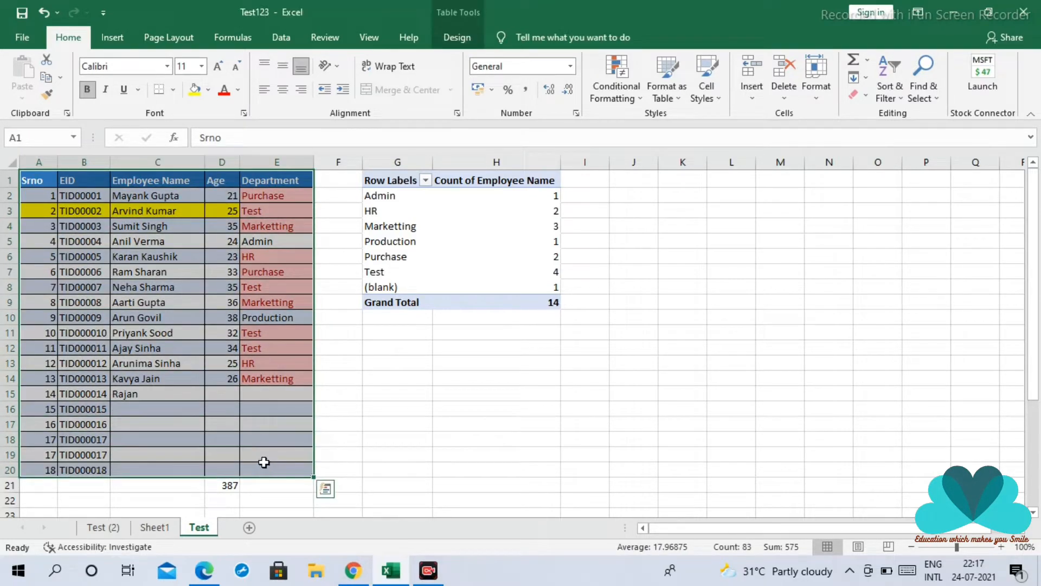
key(ctrl+c)
click(673, 179)
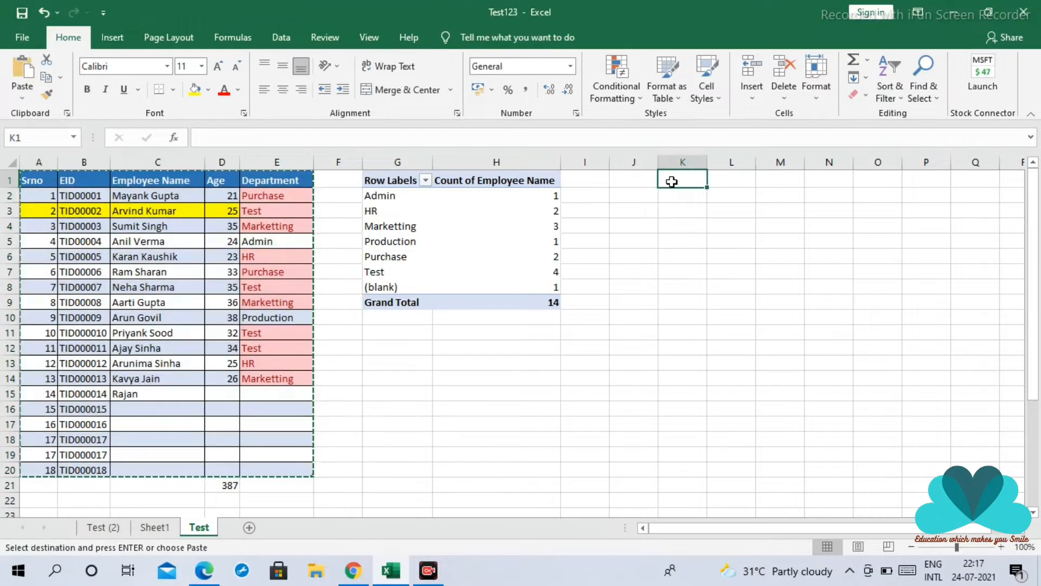
right_click(667, 182)
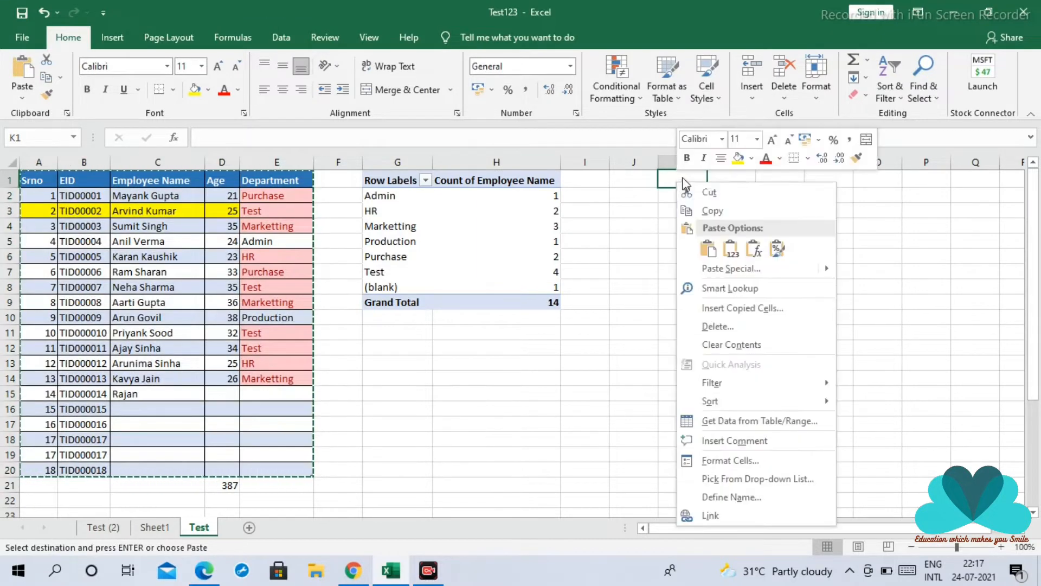
click(730, 251)
click(647, 244)
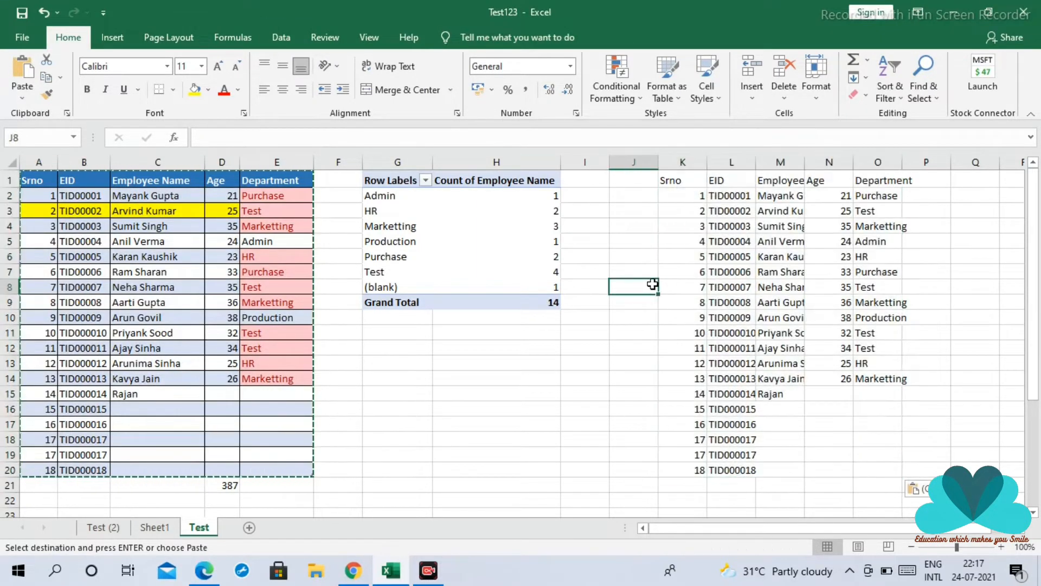
drag(686, 179, 868, 465)
click(603, 411)
Enter the test text fghddfhdf in cell C21 directly below the table, and clear it again
click(83, 412)
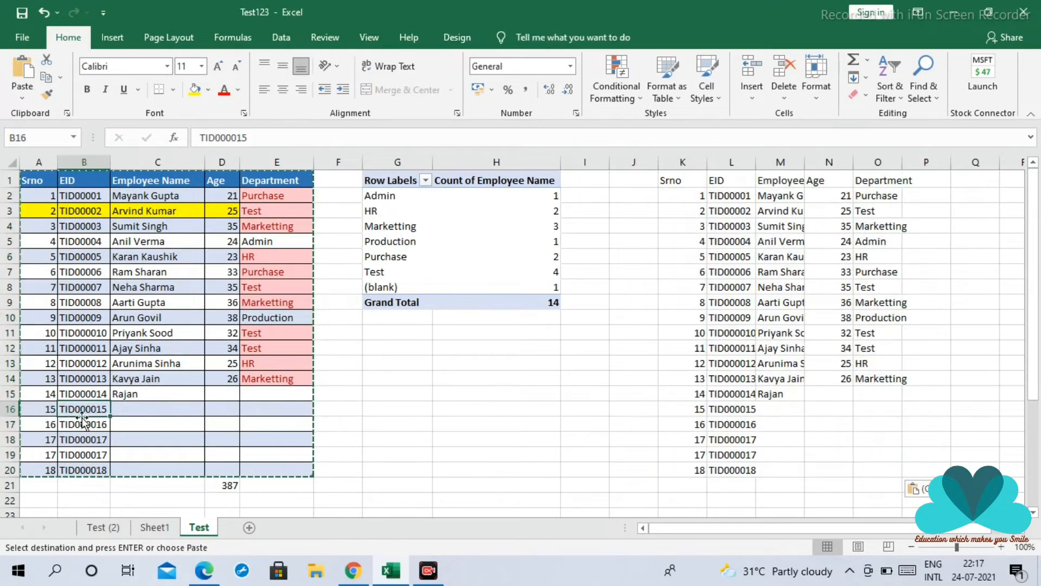
click(142, 485)
text(fghddfhdf)
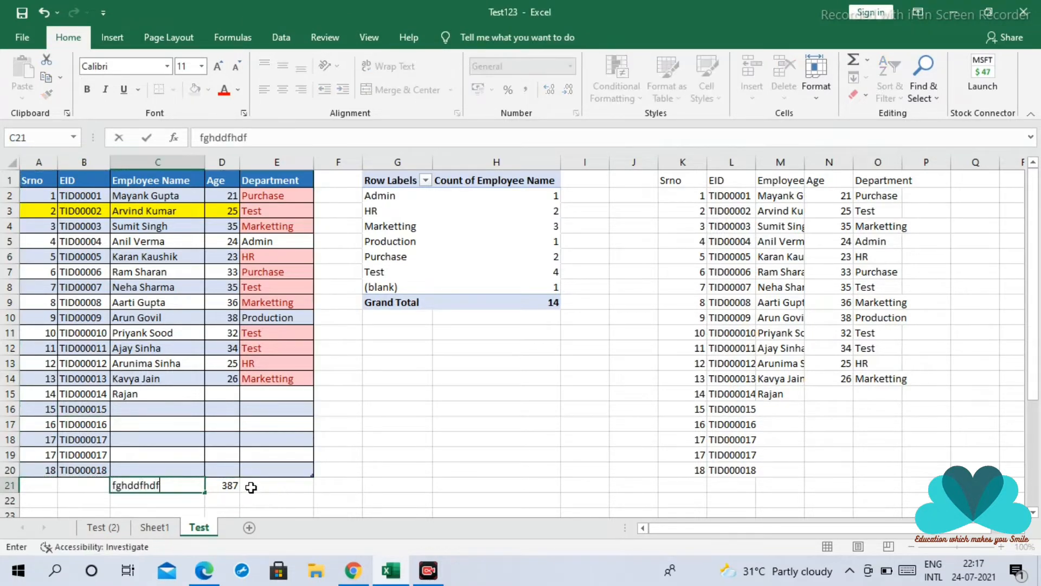
key(Return)
key(Up)
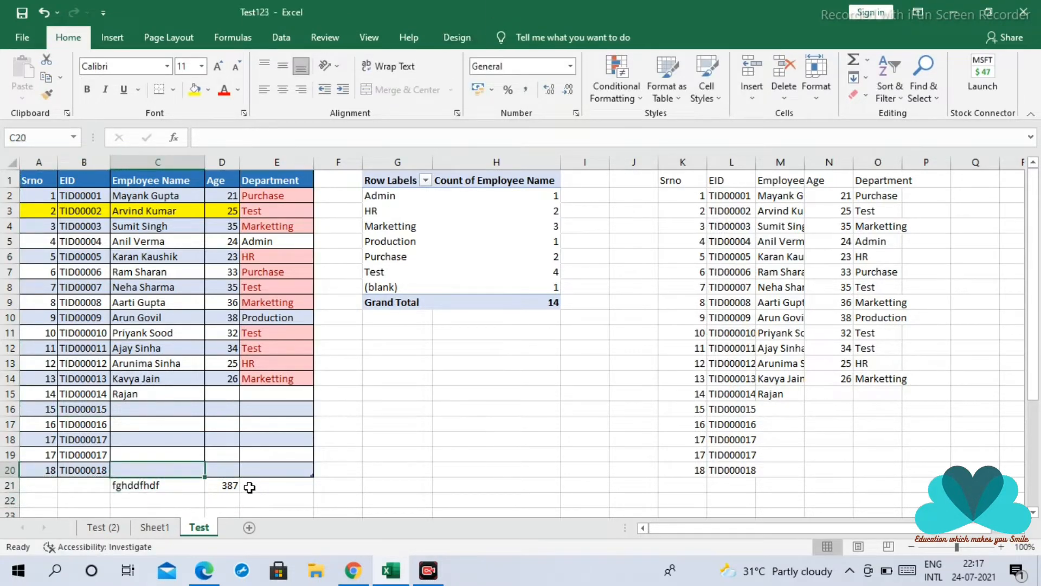
key(Delete)
key(Up)
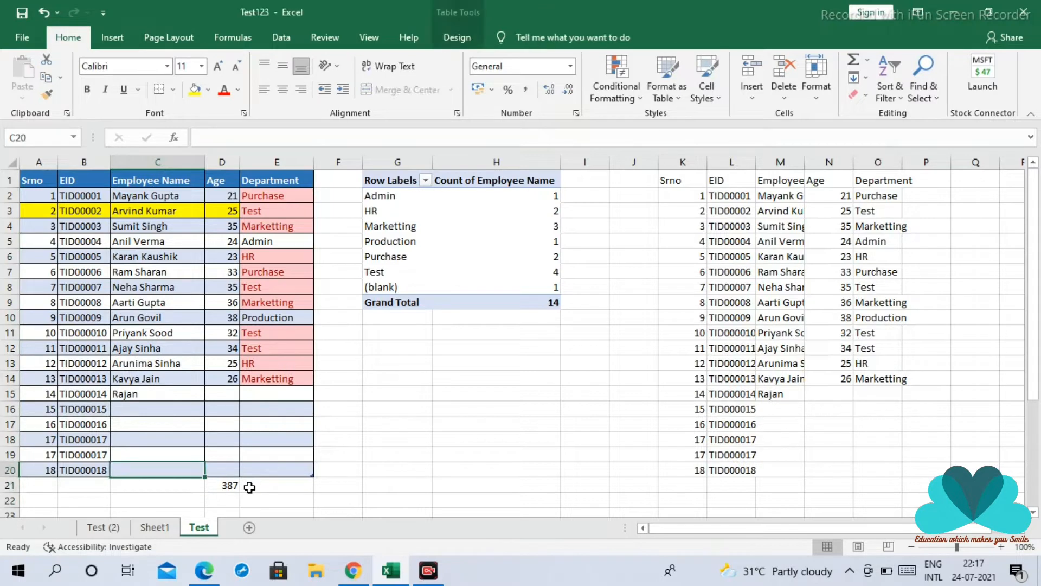
Enter the test text fdgdfg as the employee name in cell C20, and clear it again
text(fdgdfg)
key(Return)
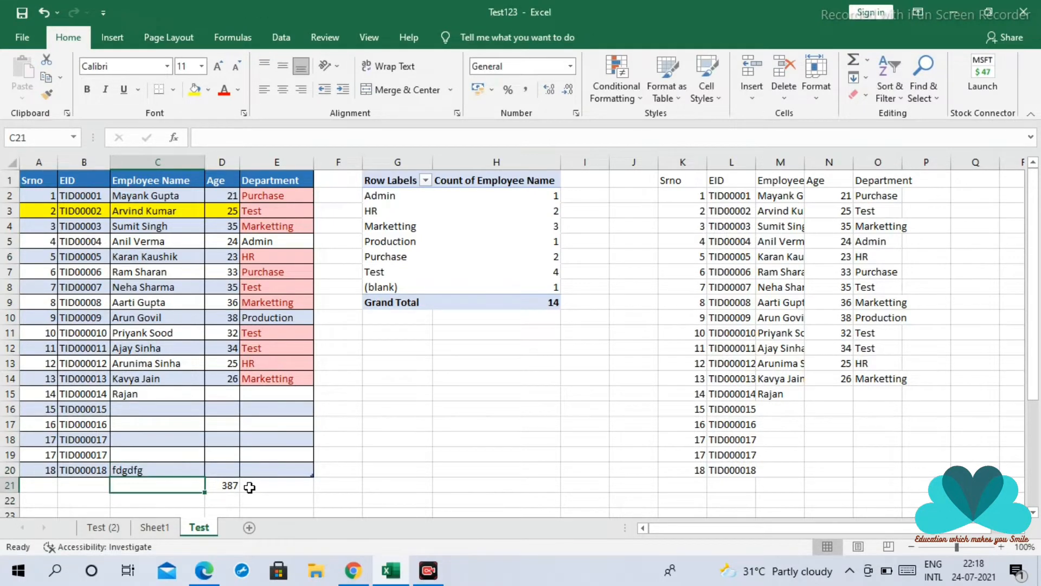
key(Up)
key(Delete)
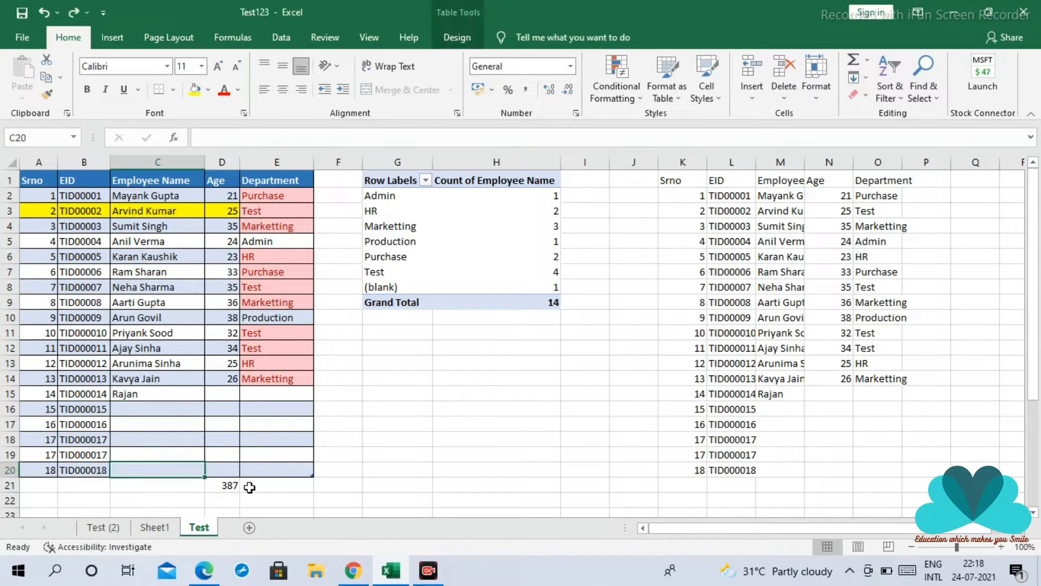
Delete the age total in cell D21 below the table
key(Down)
key(Right)
key(Delete)
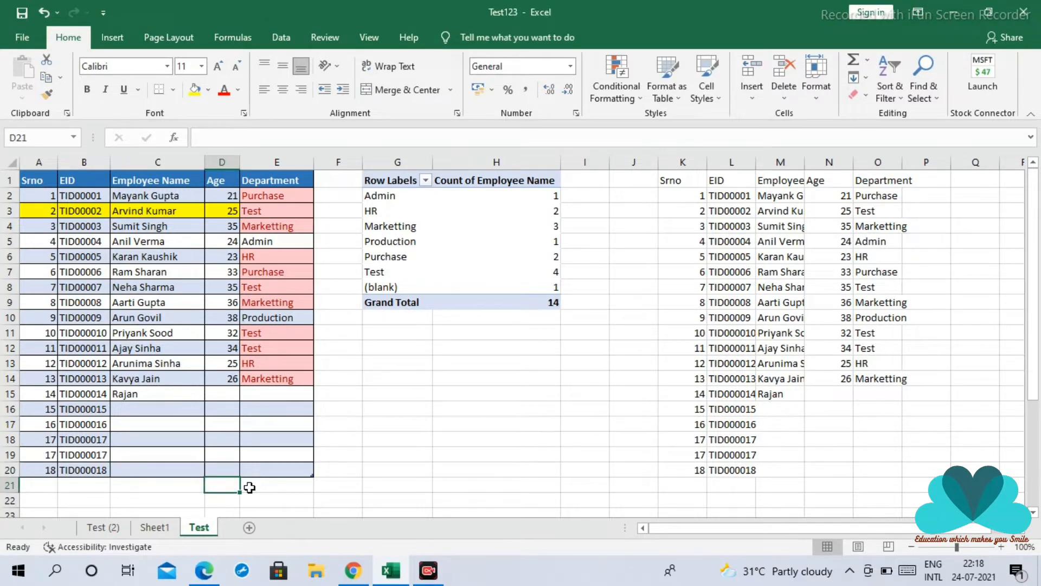
Extend the table with new Employee Name entries df, ff, dd and dd in cells C21 to C24
key(Left)
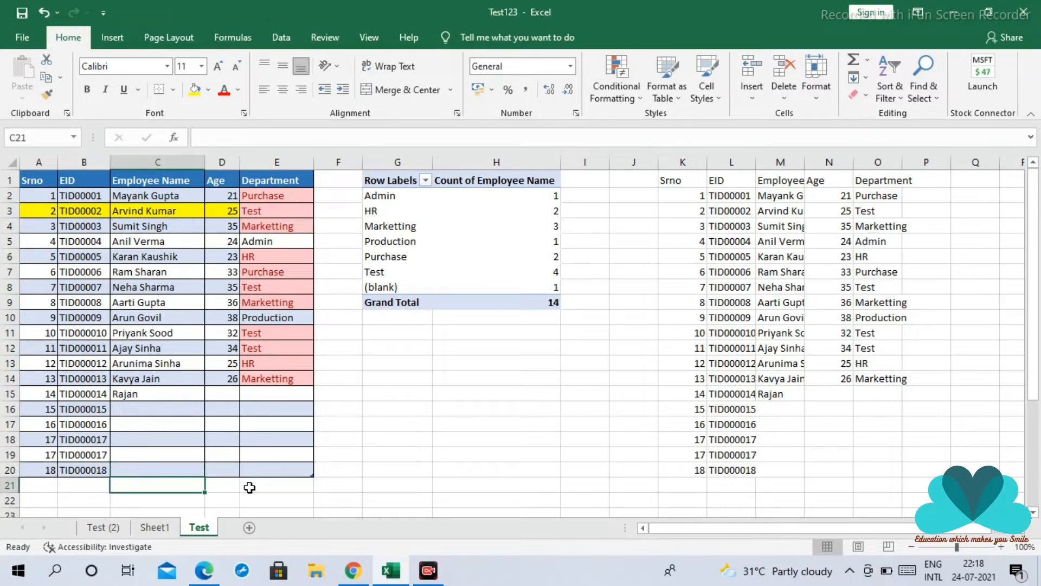
text(df)
key(Return)
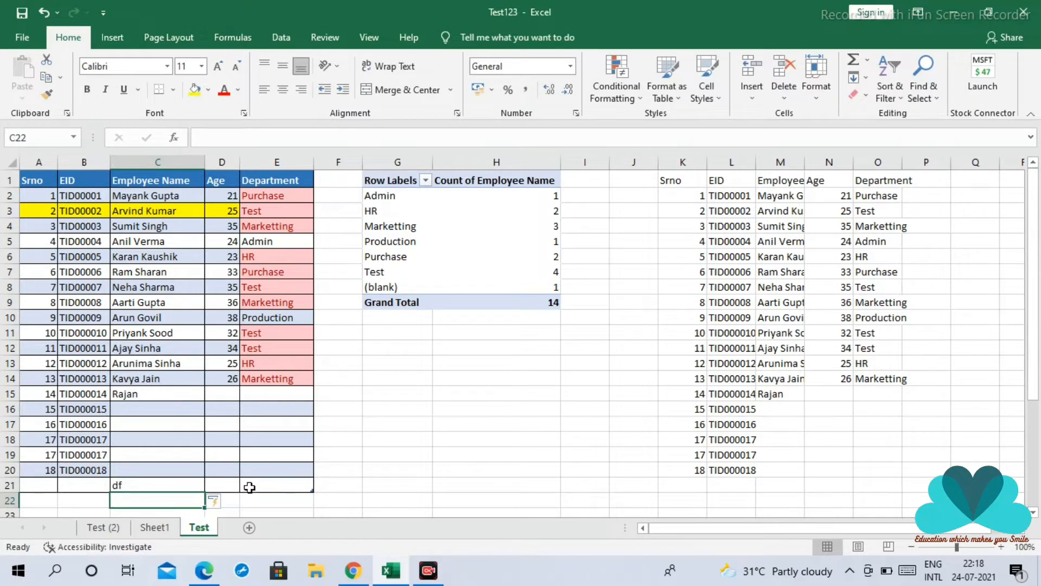
text(ff)
key(Return)
text(dd)
key(Return)
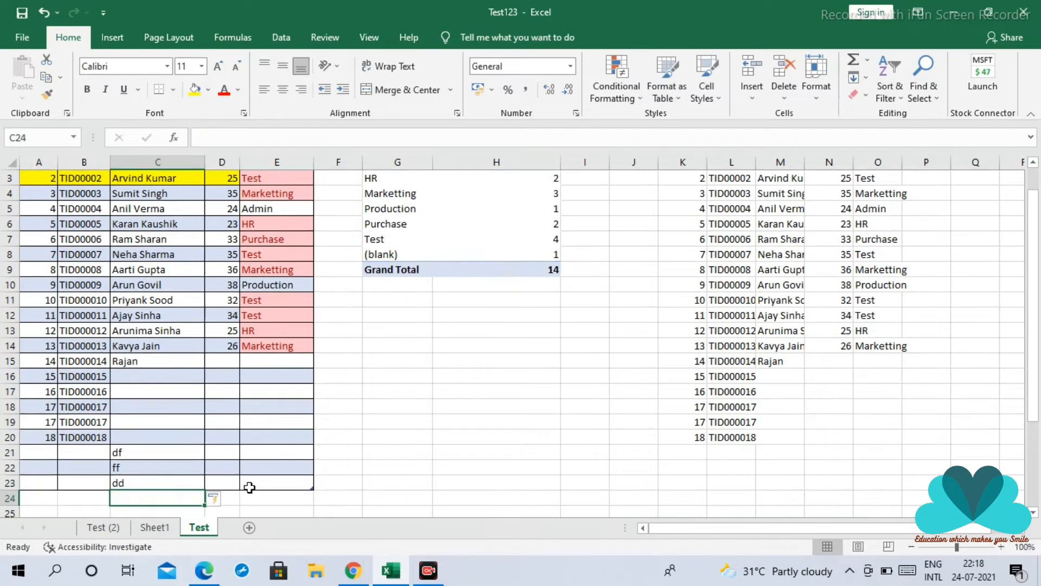
text(dd)
key(Return)
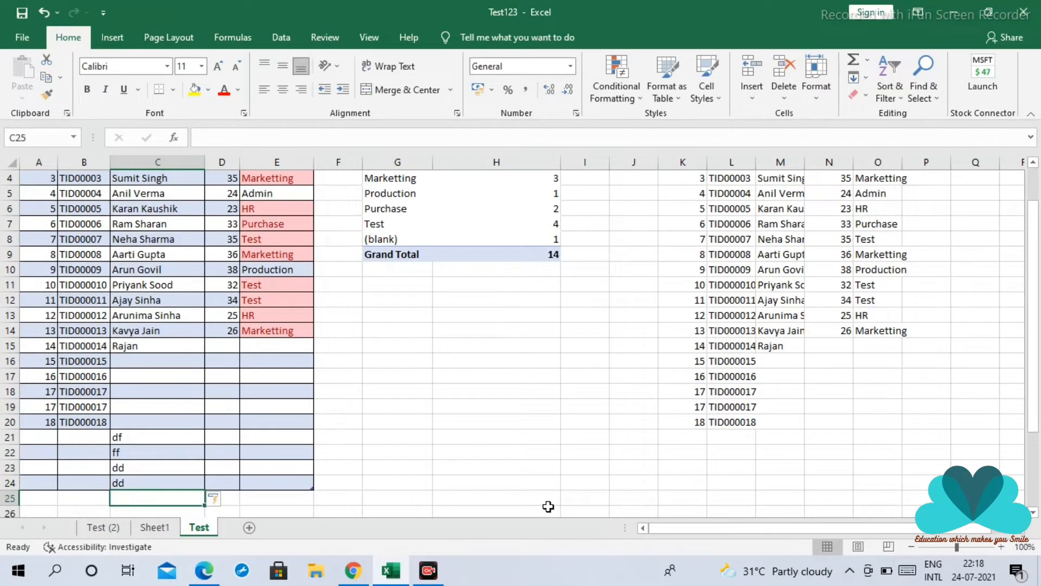
Enter the test text fff in cells M21 to M26, directly below the plain copy of the employee list
click(770, 432)
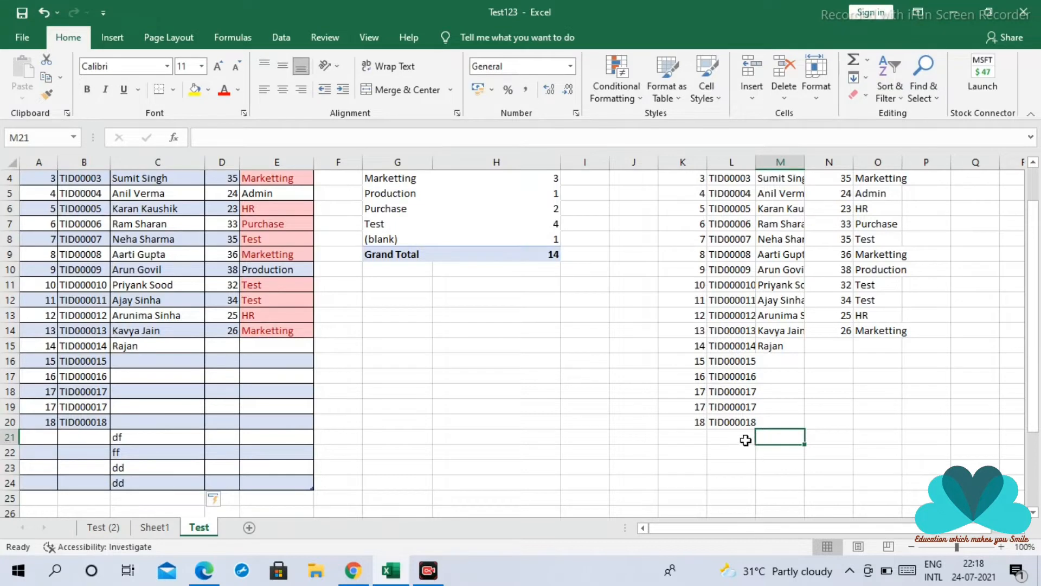
text(fff)
key(Return)
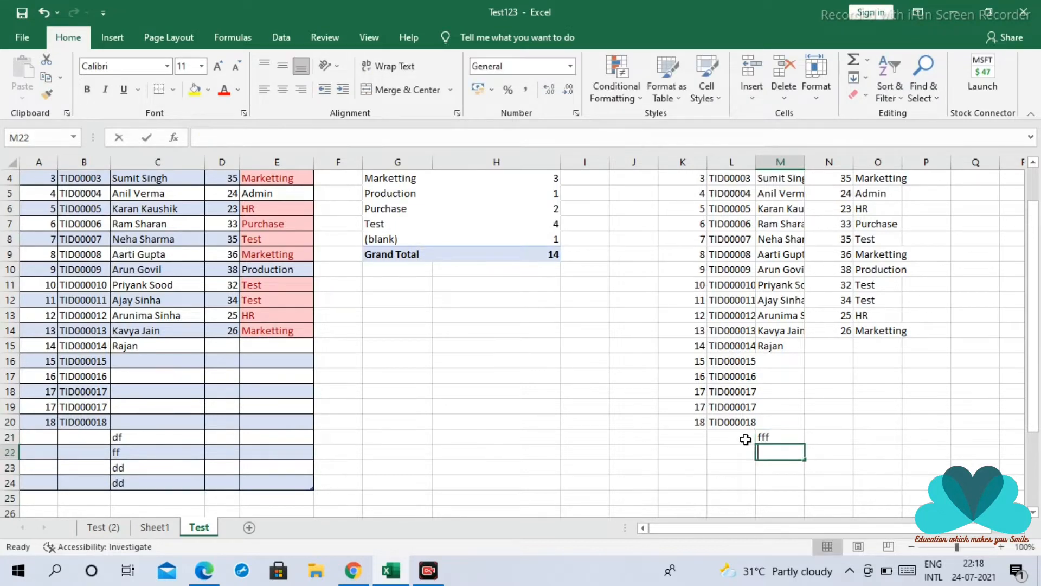
text(f f f f f)
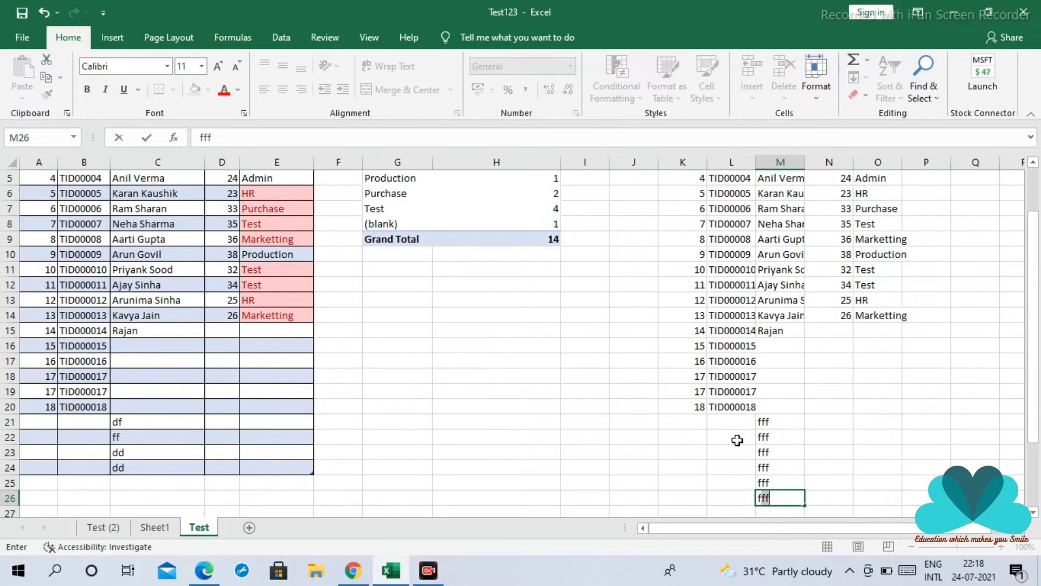
click(738, 440)
Clear the fff test entries below the copied employee list
drag(778, 422, 781, 496)
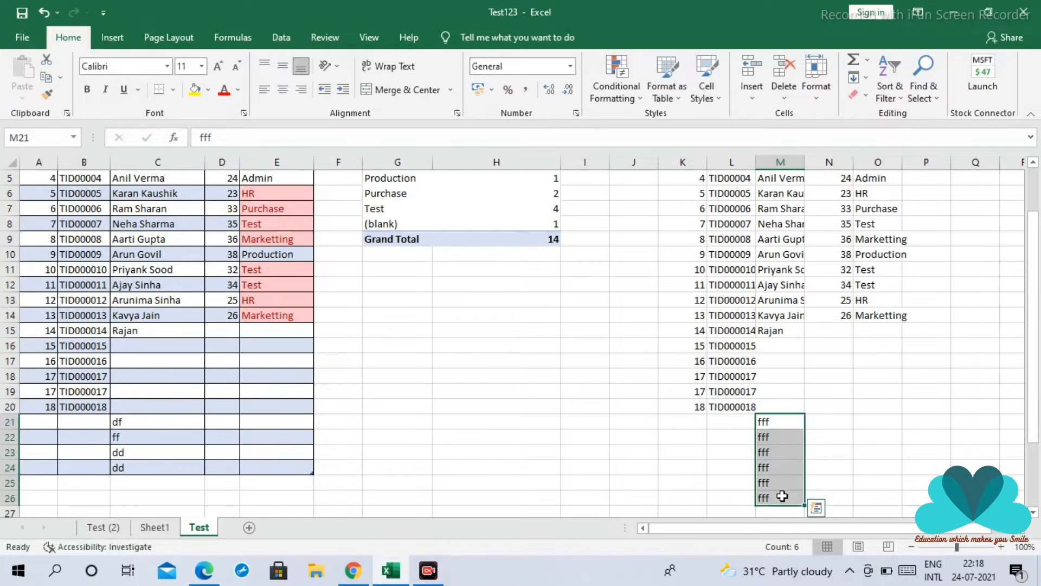
key(Page_Down)
key(Page_Up)
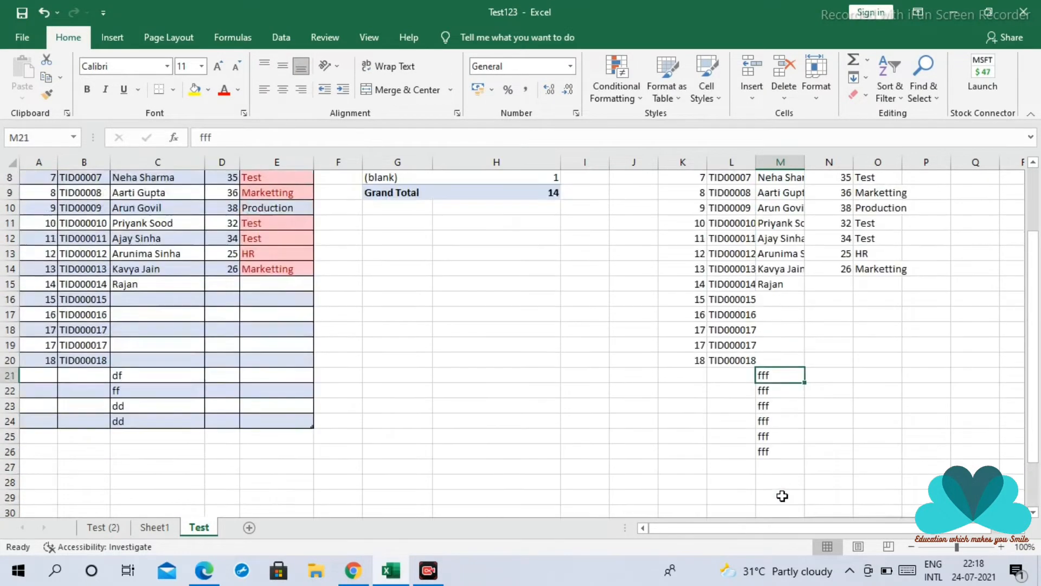
drag(767, 423, 776, 510)
key(Delete)
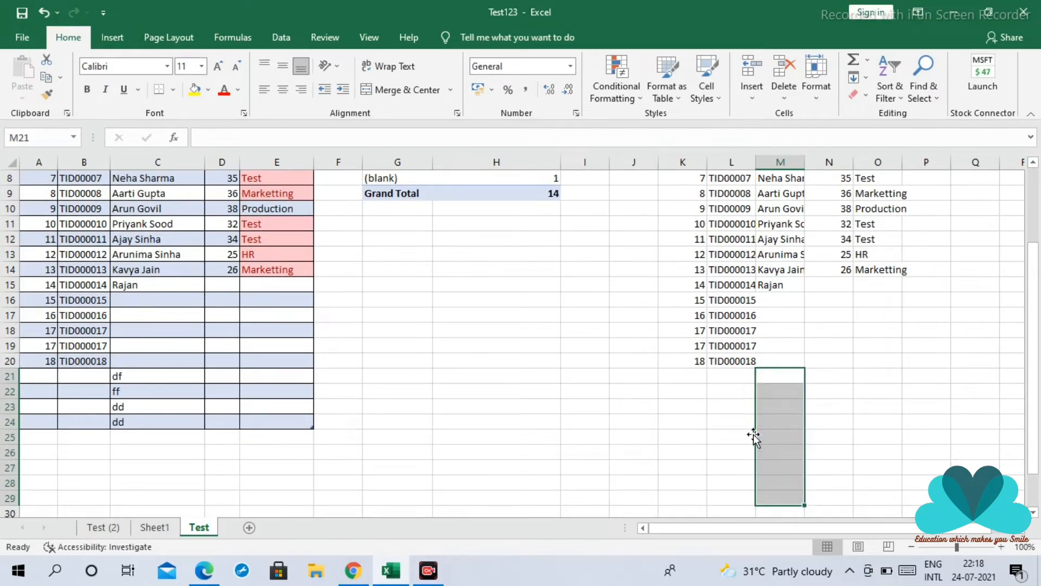
Convert the copied employee list in K1:O20 into a table with headers
scroll(667, 365, up, 3)
click(684, 179)
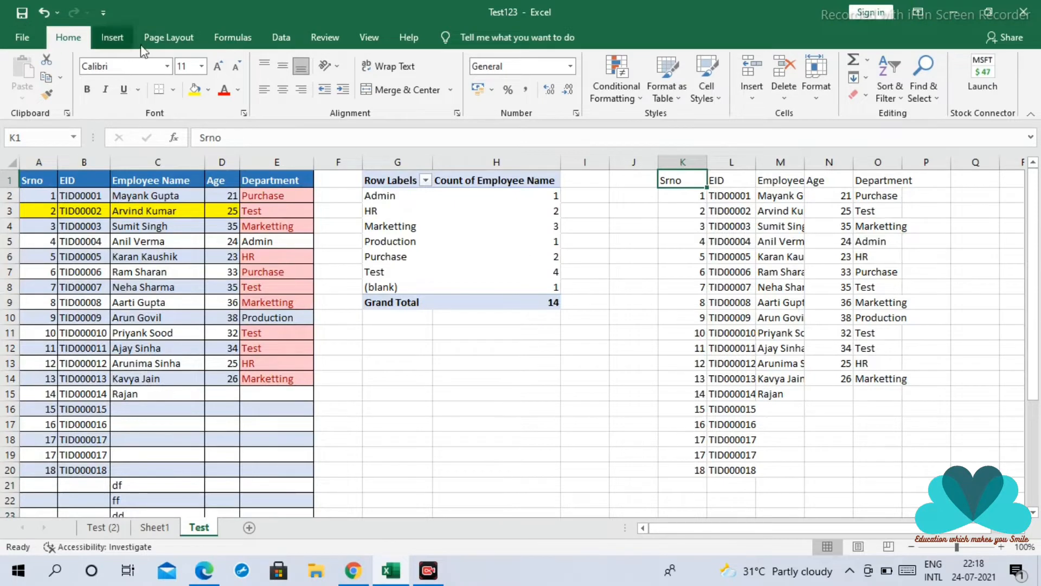
click(112, 37)
click(133, 76)
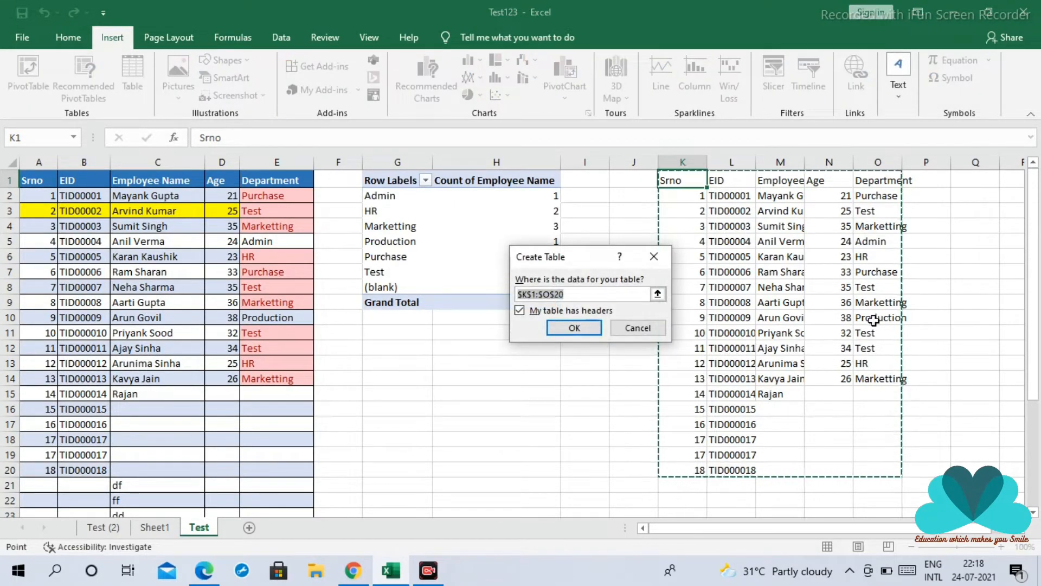
click(573, 327)
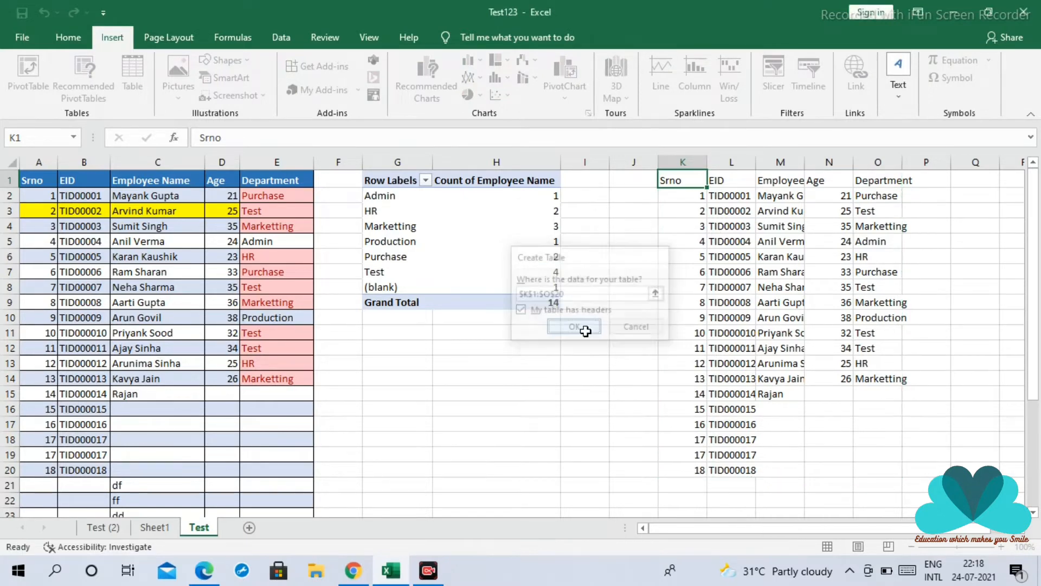
Extend the new table with Employee Name entries dfdfgdgs, dfdgd, dfg, dgg and dgfg in cells M21 to M25
click(781, 492)
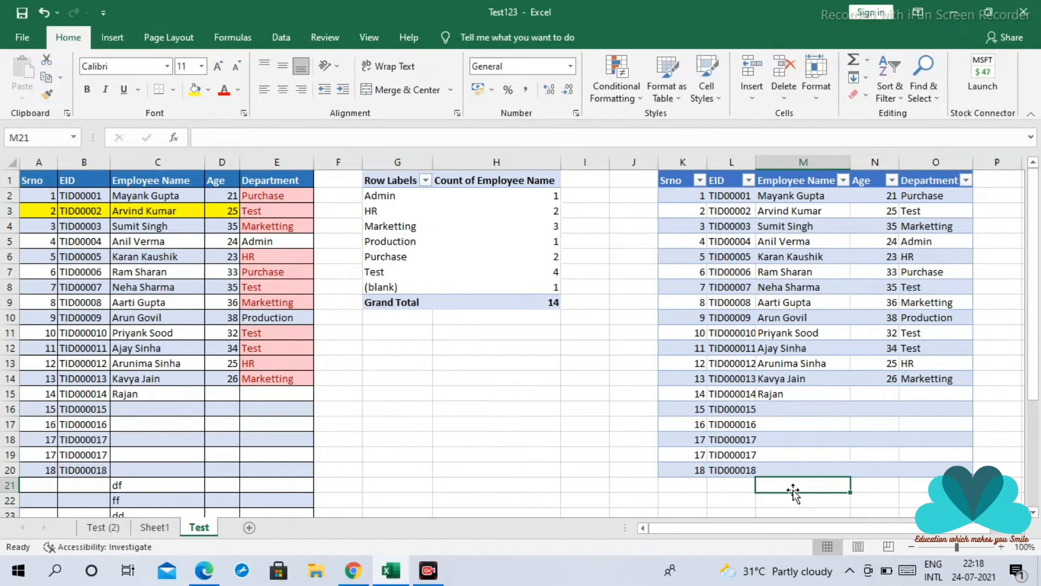
text(dfdfgdgs)
key(Return)
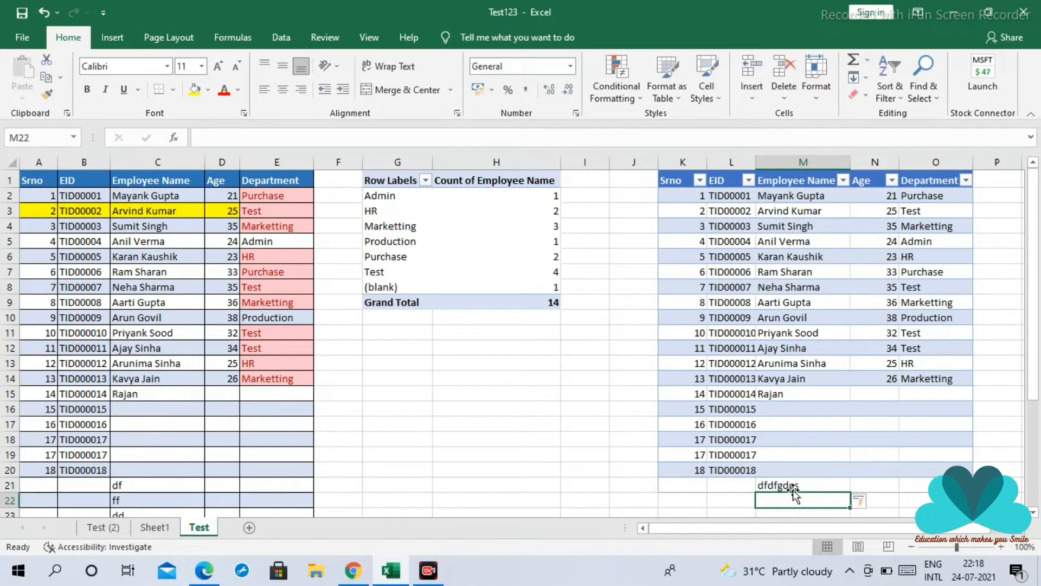
text(dfdgd)
key(Return)
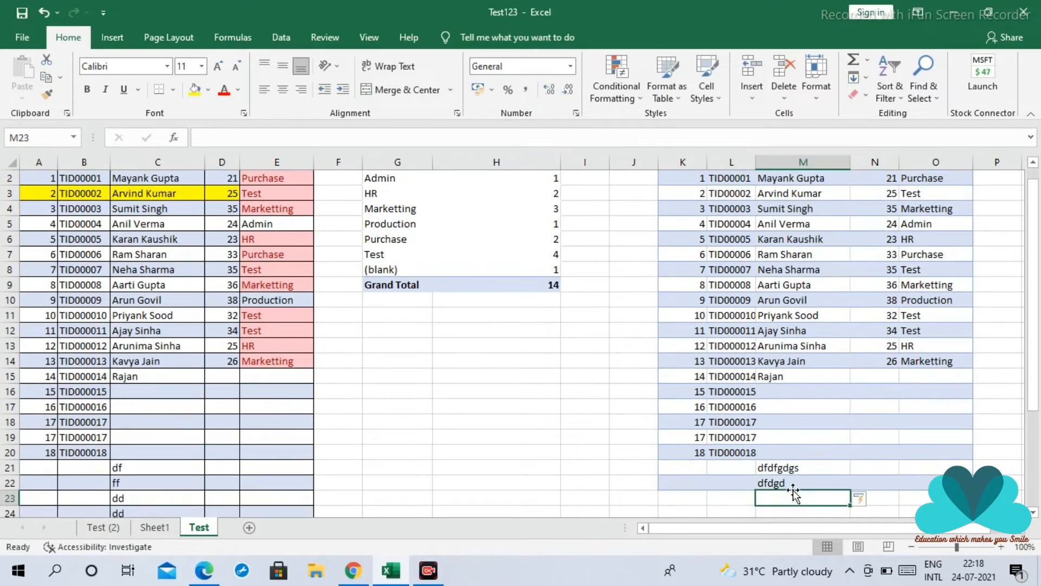
text(dfg)
key(Return)
text(dgg)
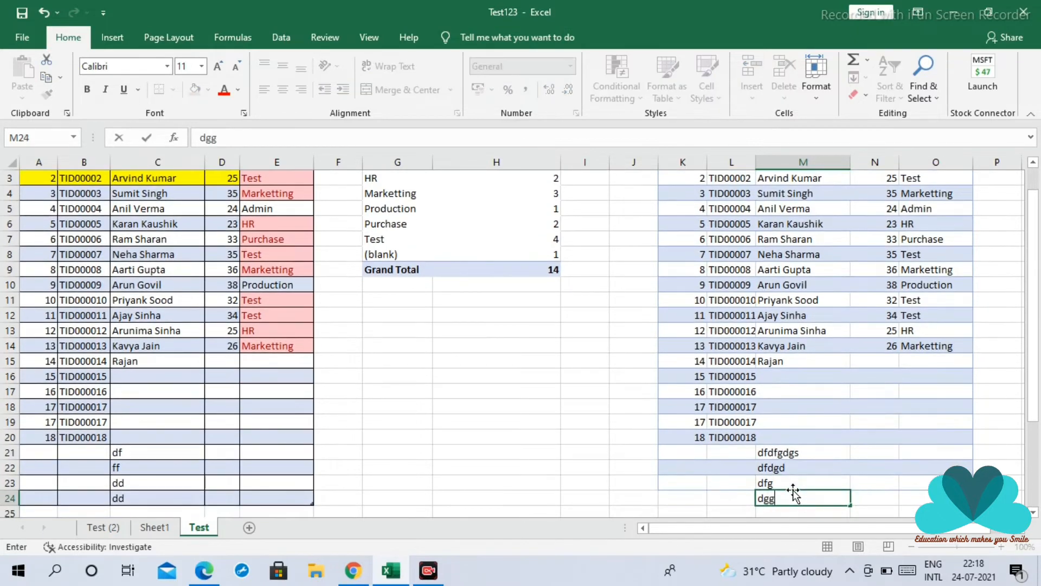
key(Return)
text(dgfg)
key(Return)
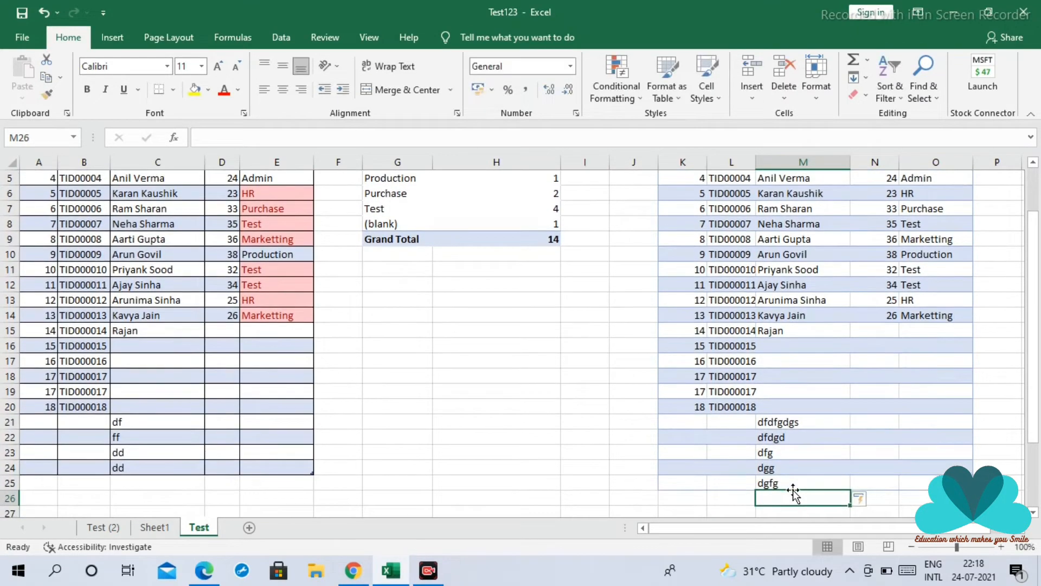
scroll(761, 499, up, 2)
click(522, 424)
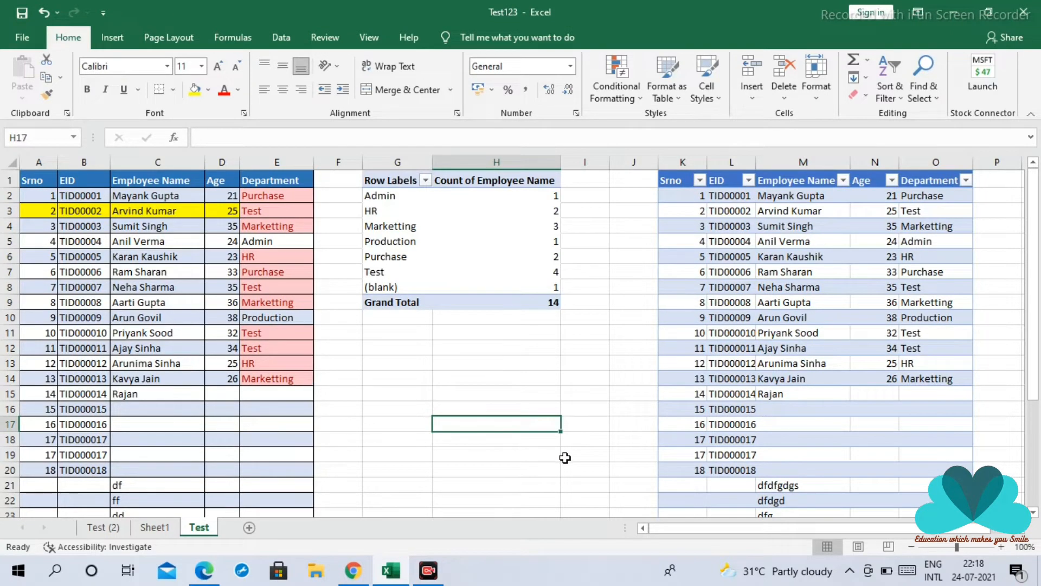
Insert the picture 20200715_155246 from the device's 2020-07 folder at cell H13, and delete it again
click(491, 360)
click(112, 35)
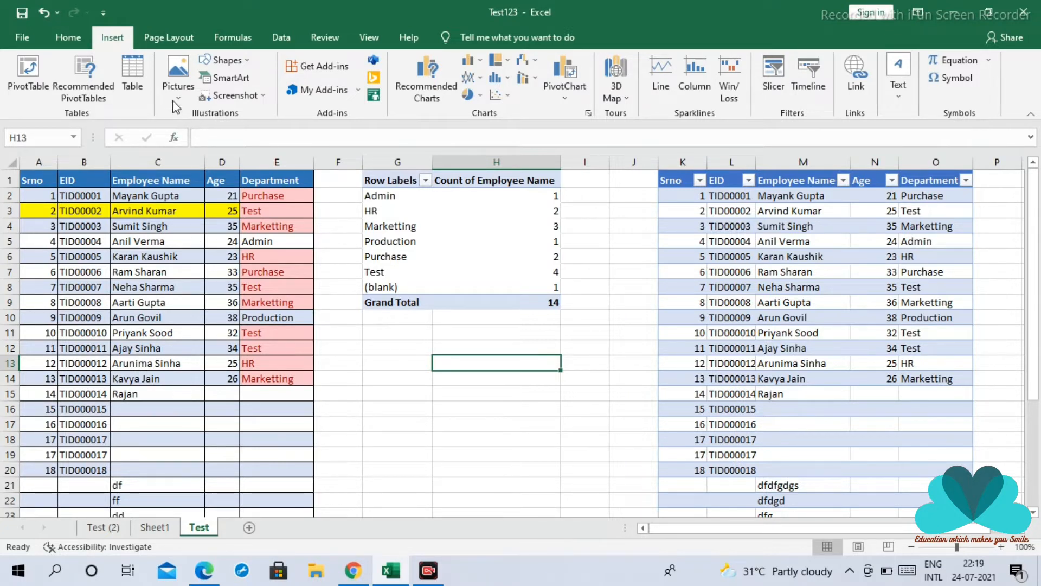
click(183, 83)
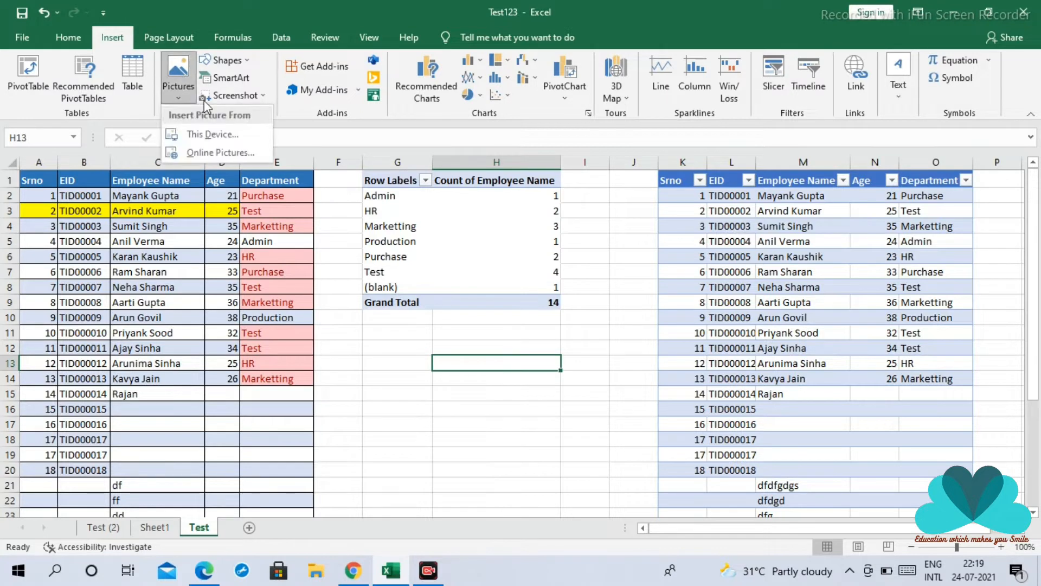
click(214, 133)
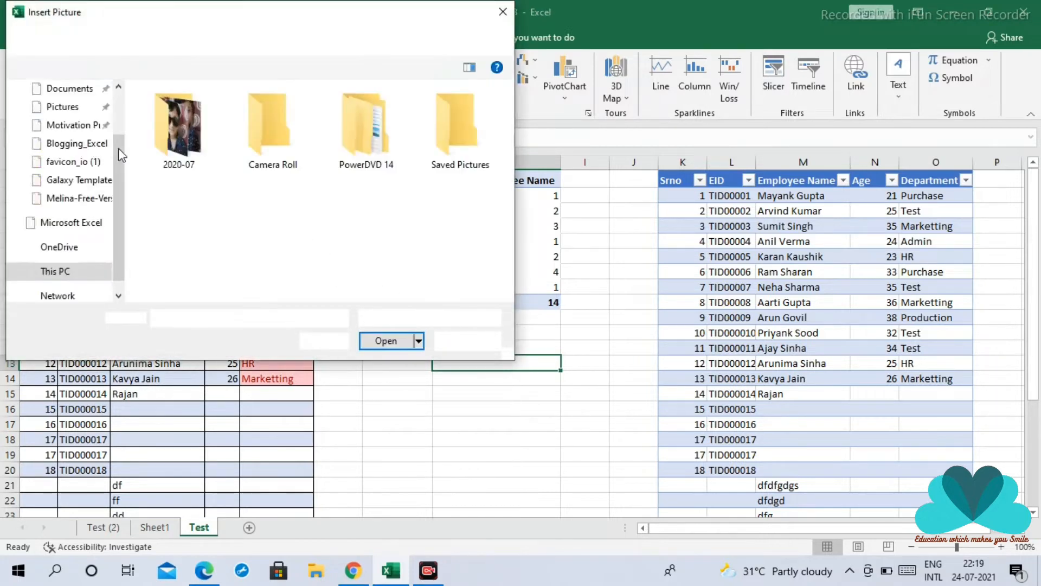
click(173, 130)
double_click(172, 128)
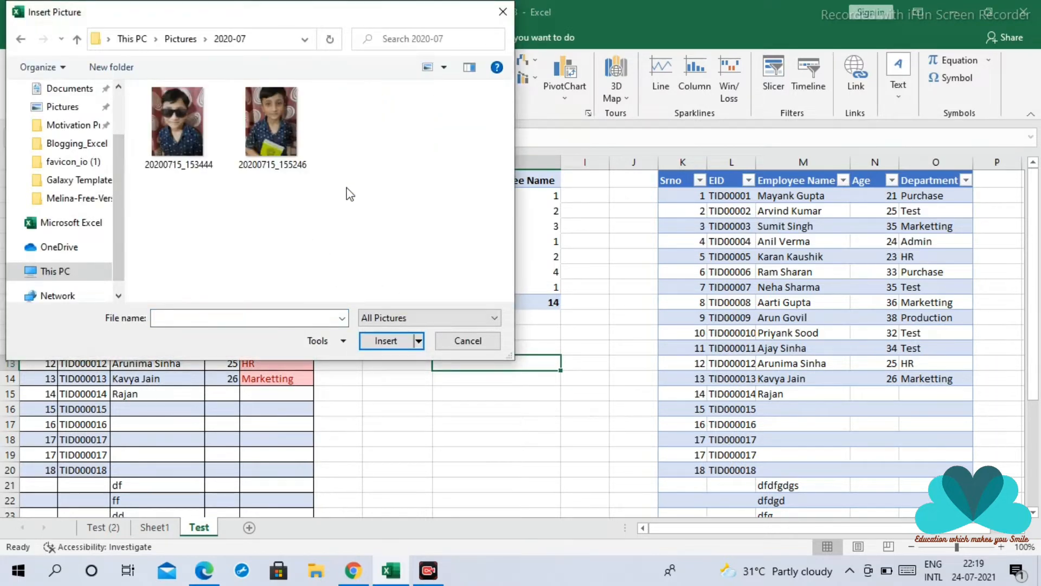
click(272, 168)
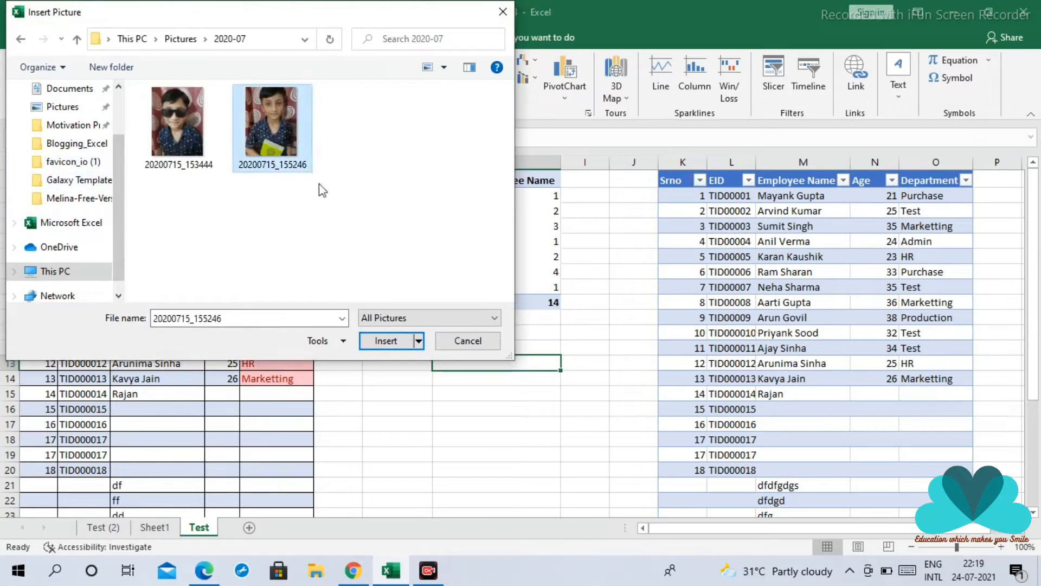
click(386, 340)
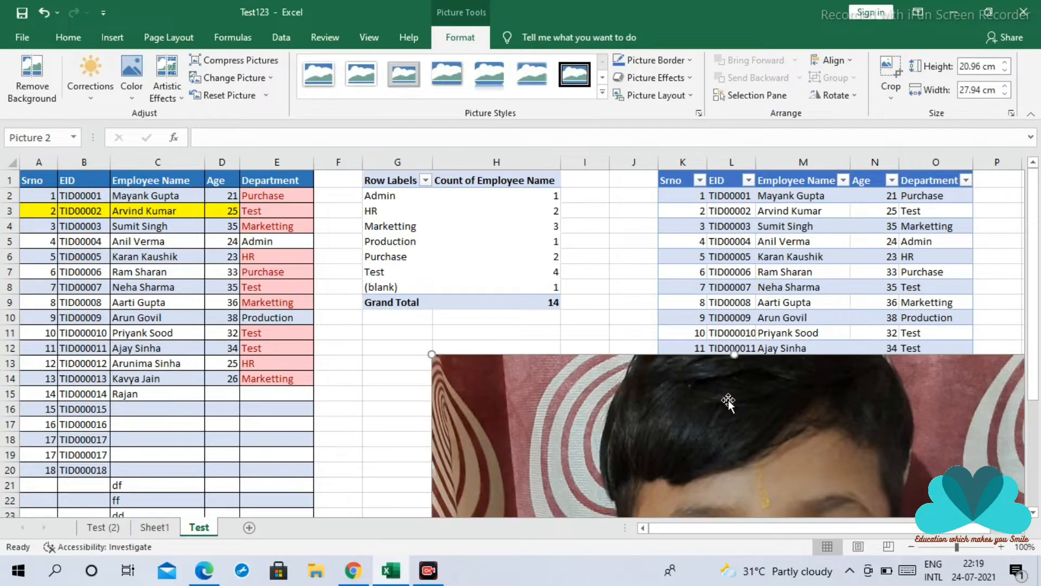
key(Delete)
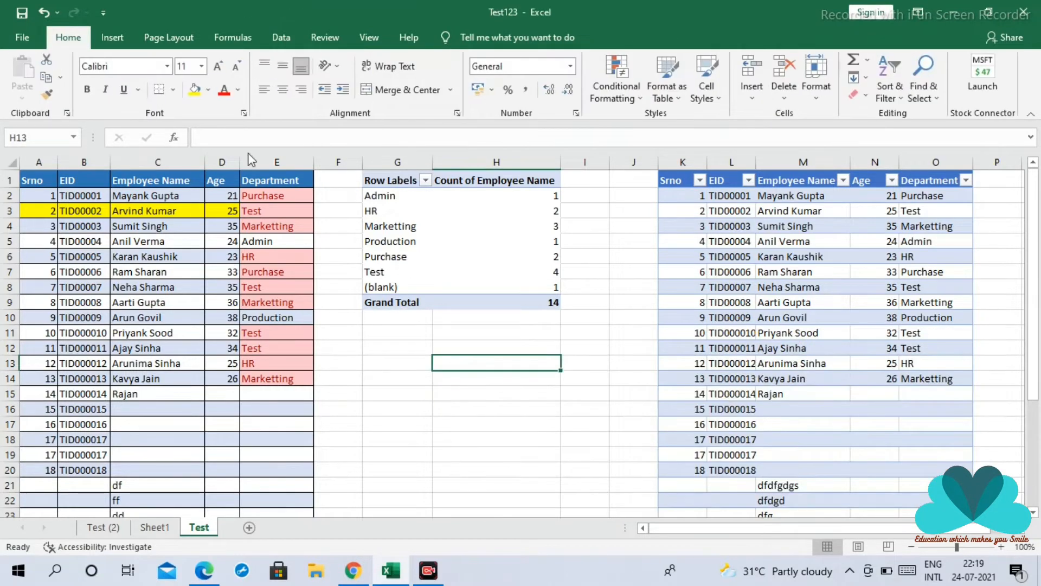
Insert the picture th (4) from the device's Motivation Presentations folder
click(112, 37)
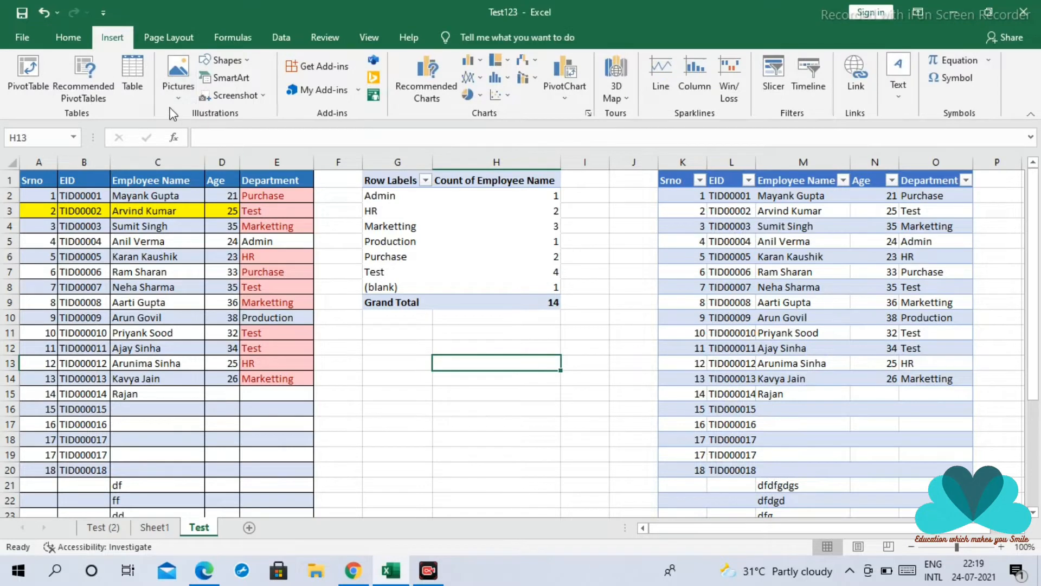
click(178, 78)
click(233, 133)
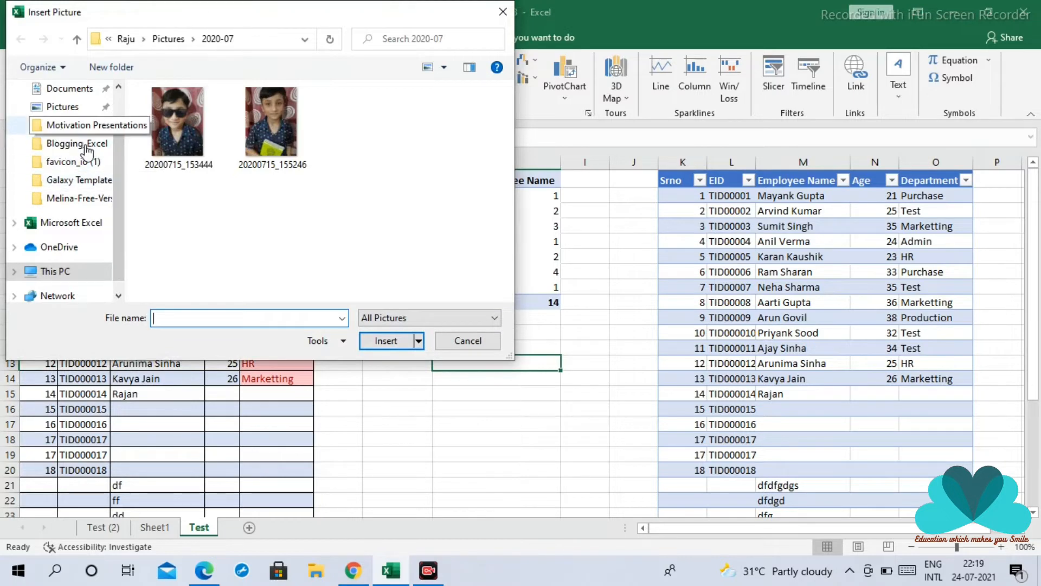
click(81, 126)
click(283, 151)
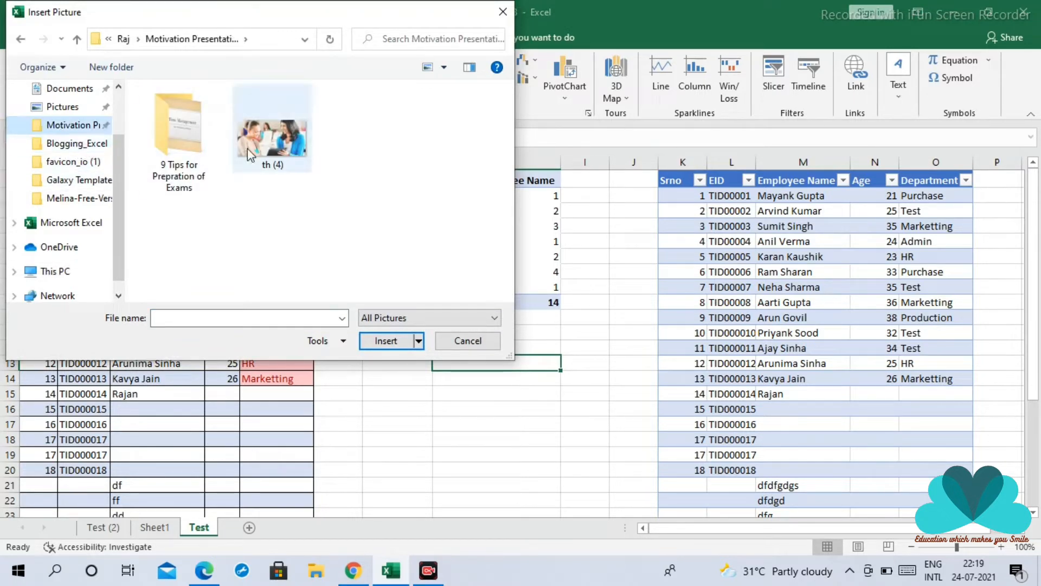
click(386, 340)
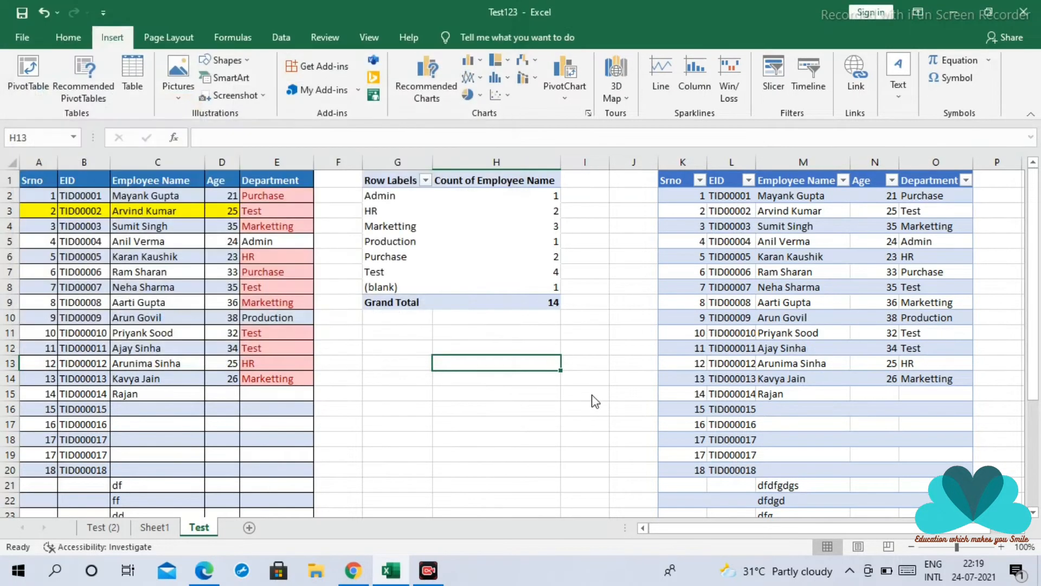
Move the inserted picture into the empty area directly below the pivot table's Grand Total row
scroll(581, 388, down, 2)
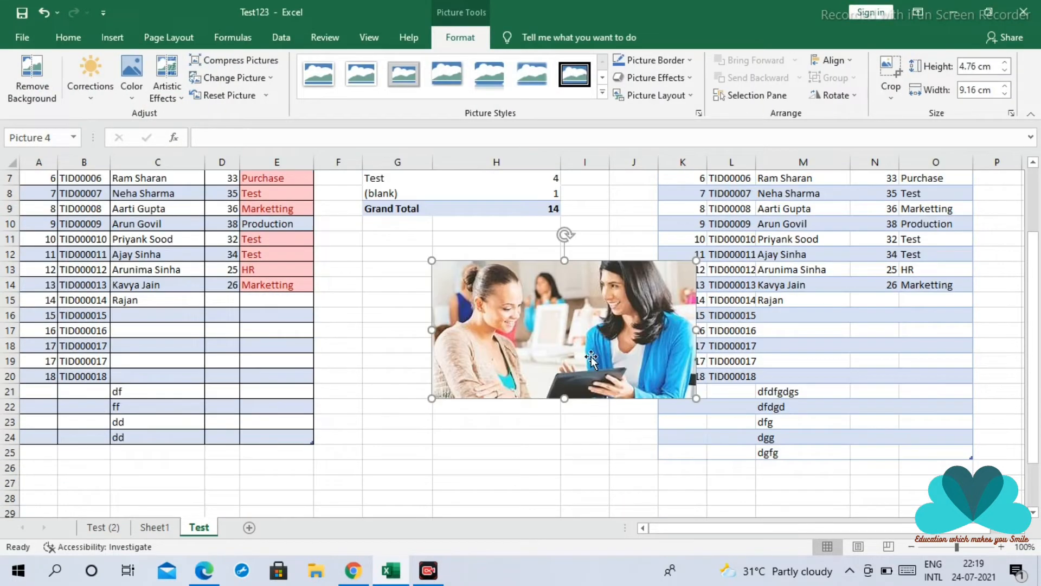
drag(524, 309, 458, 259)
click(547, 379)
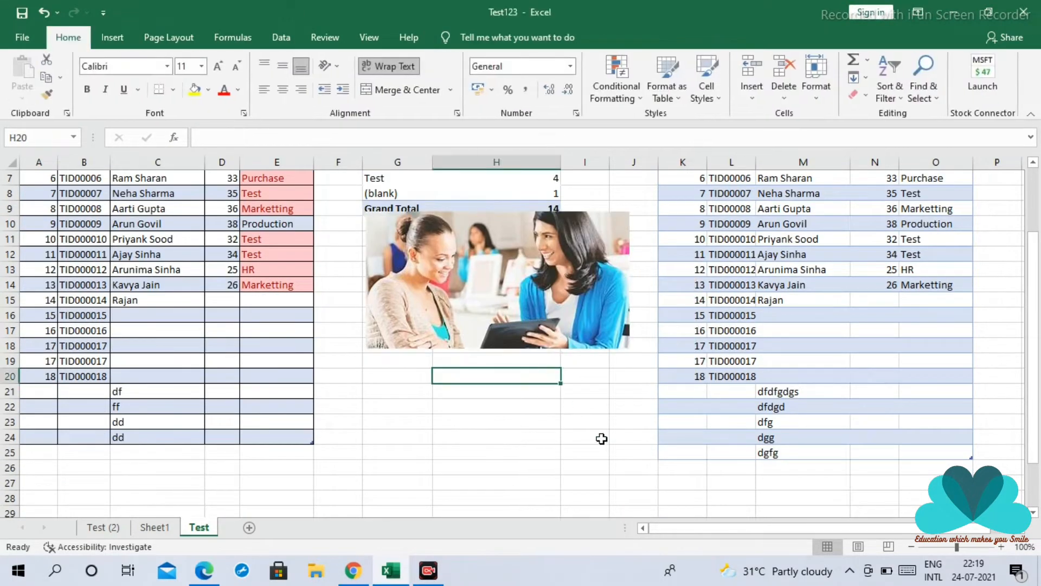
scroll(596, 429, up, 2)
drag(528, 393, 523, 401)
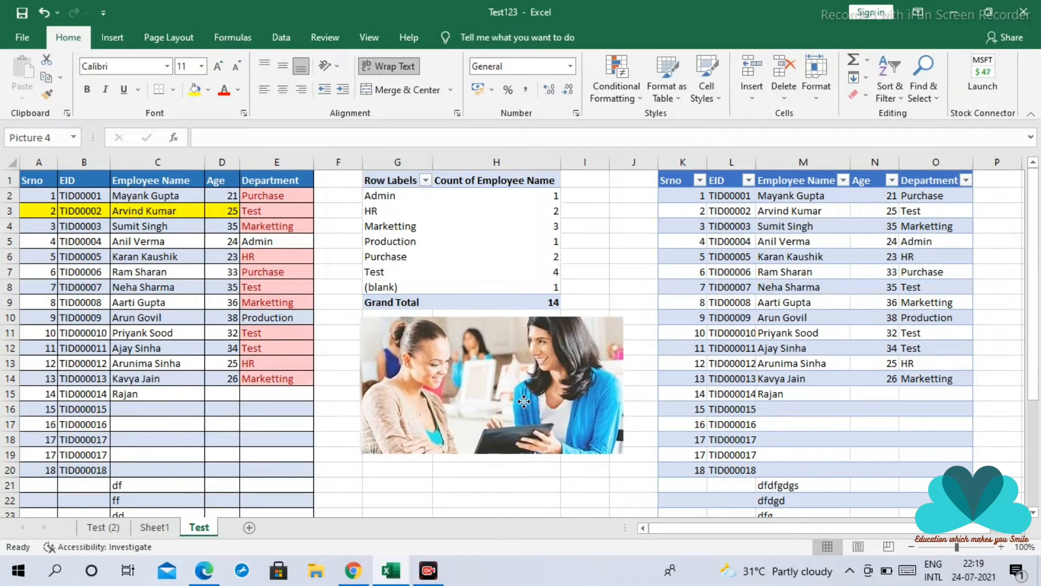
click(534, 483)
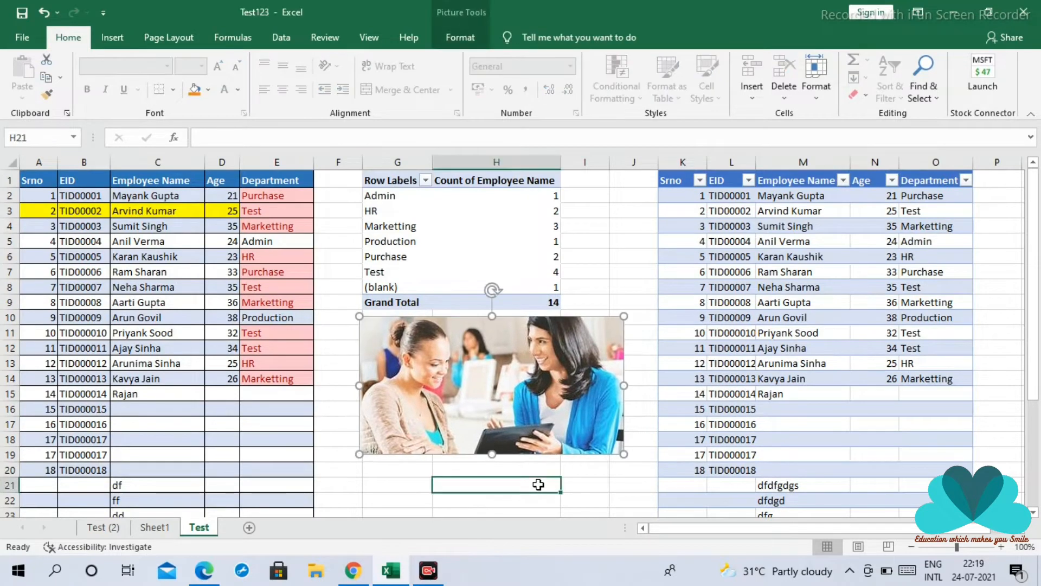
Draw a rectangle with snipped diagonal corners, about 2.2 cm high and 4.5 cm wide, between the pivot table and the second table
click(111, 37)
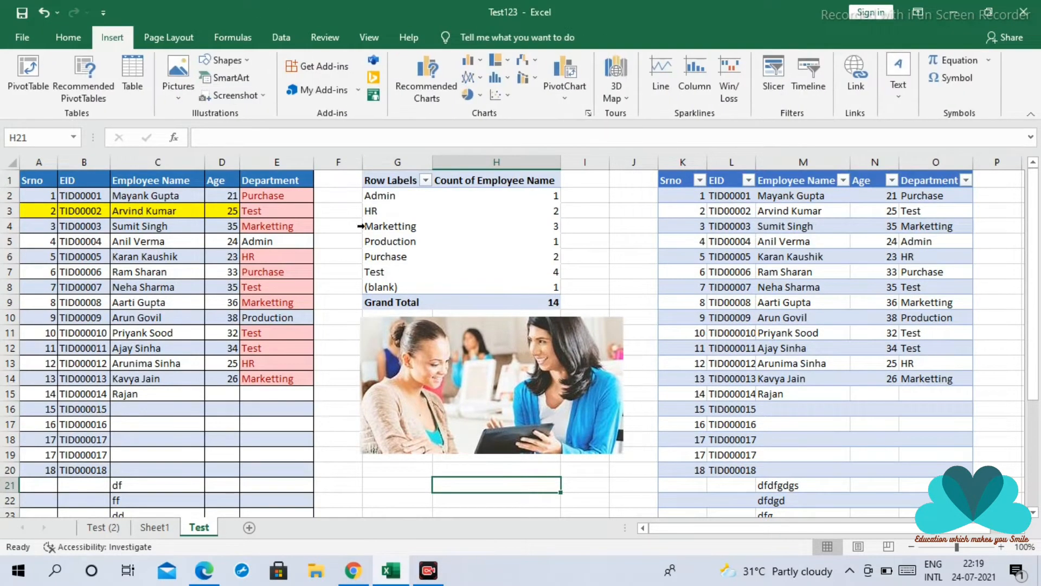
click(226, 61)
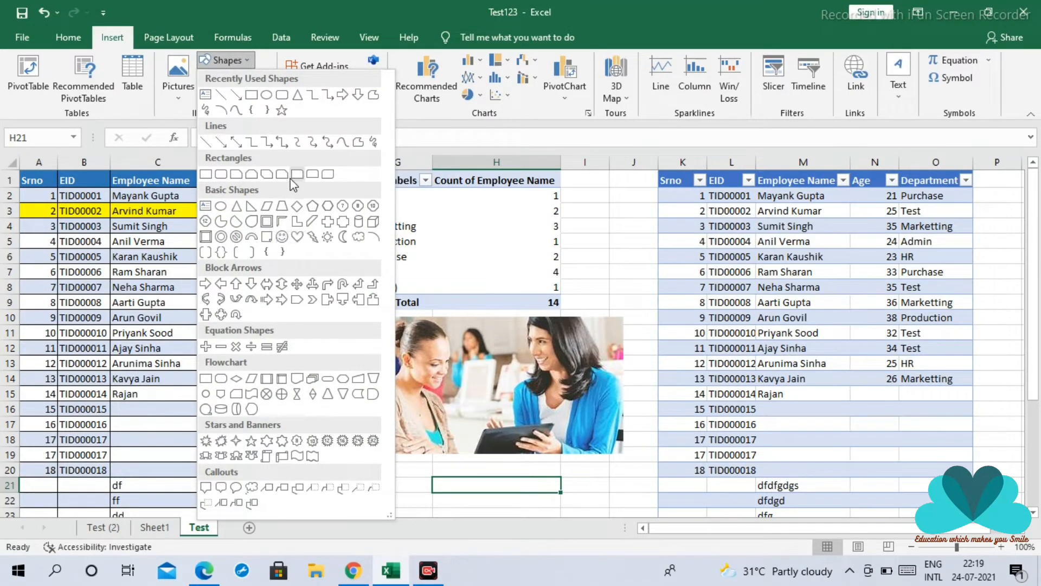
click(268, 174)
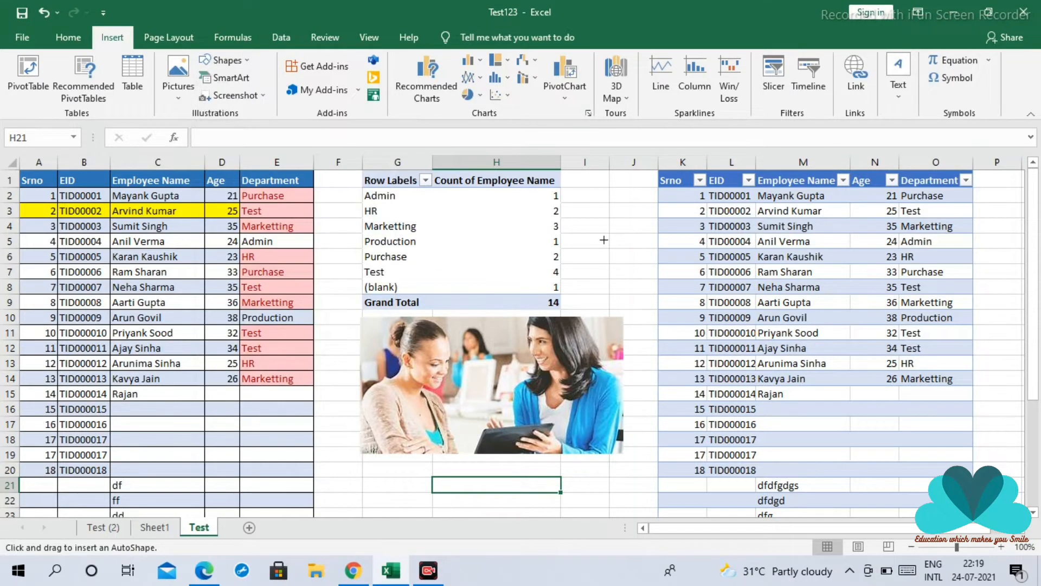
mouse_move(603, 240)
mouse_down()
mouse_move(731, 302)
mouse_move(640, 266)
mouse_up()
click(656, 358)
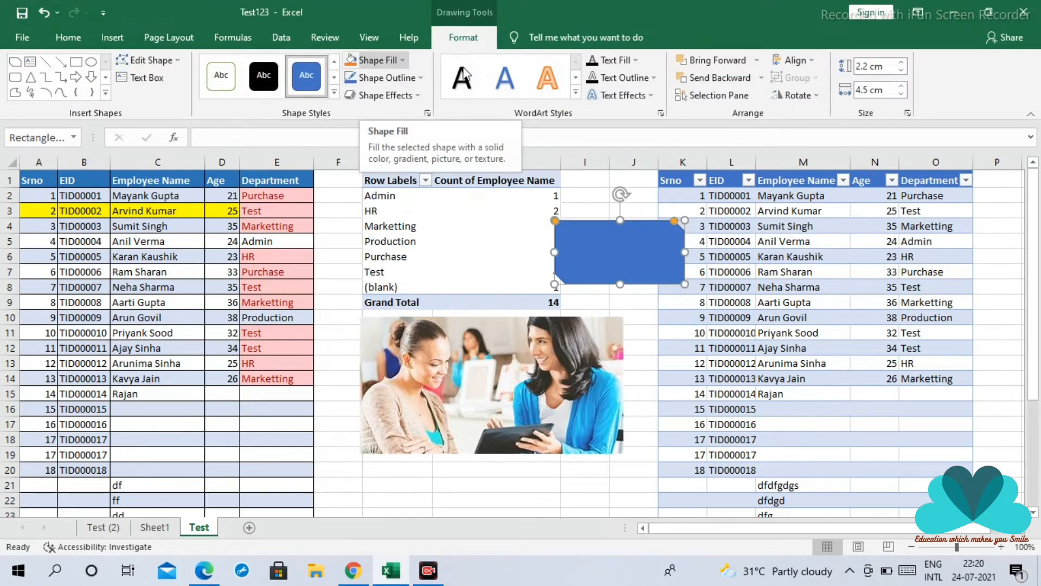
Remove the snipped rectangle's fill and give it a light orange theme fill instead
click(372, 61)
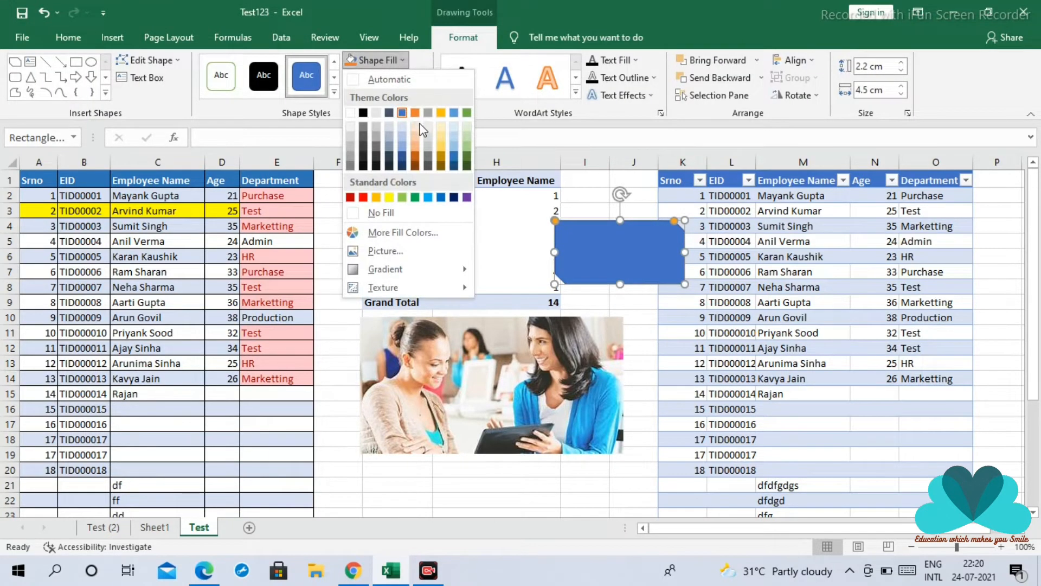
click(389, 216)
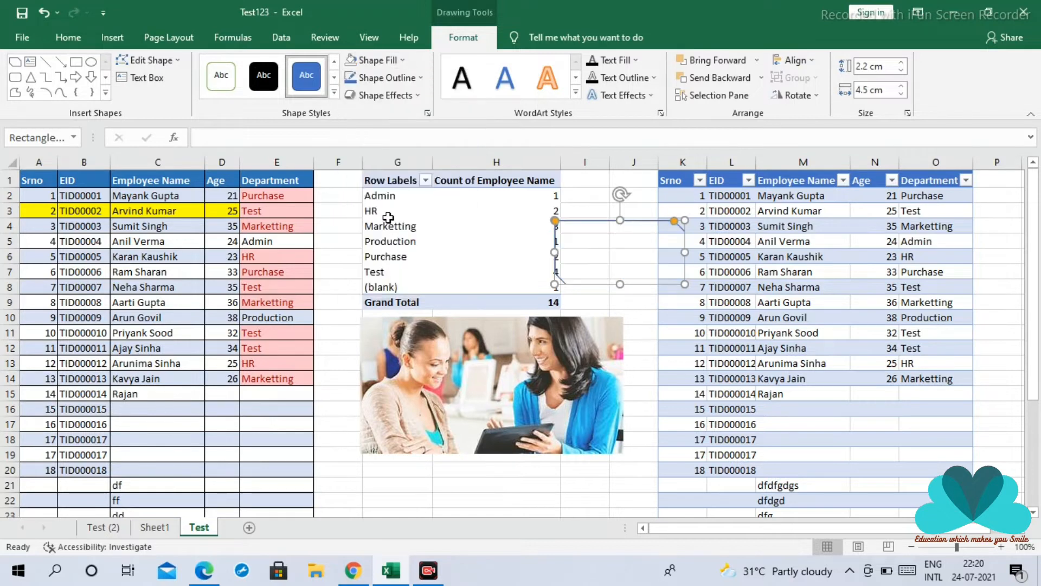
click(378, 60)
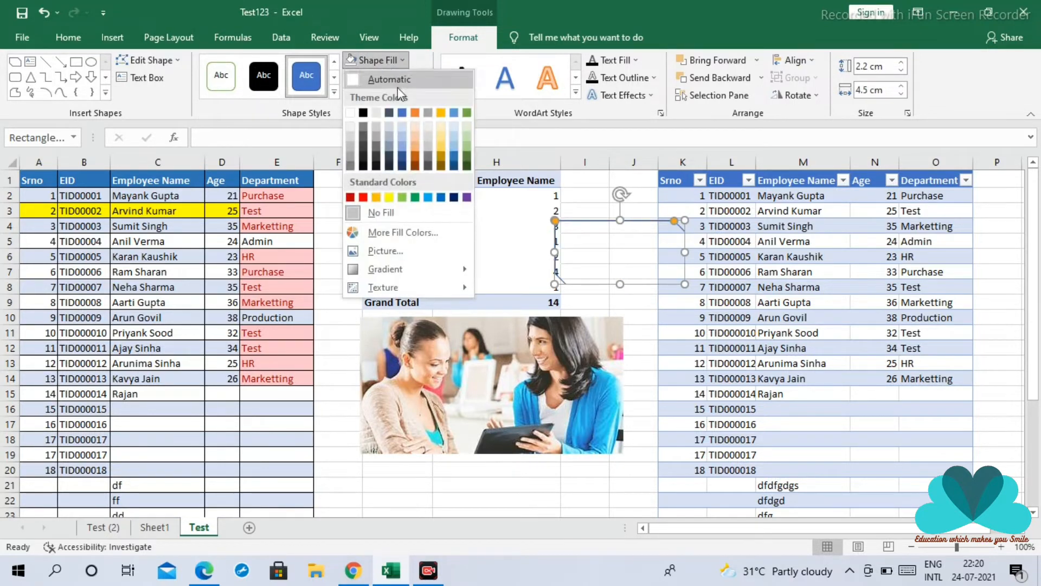
click(416, 143)
click(583, 212)
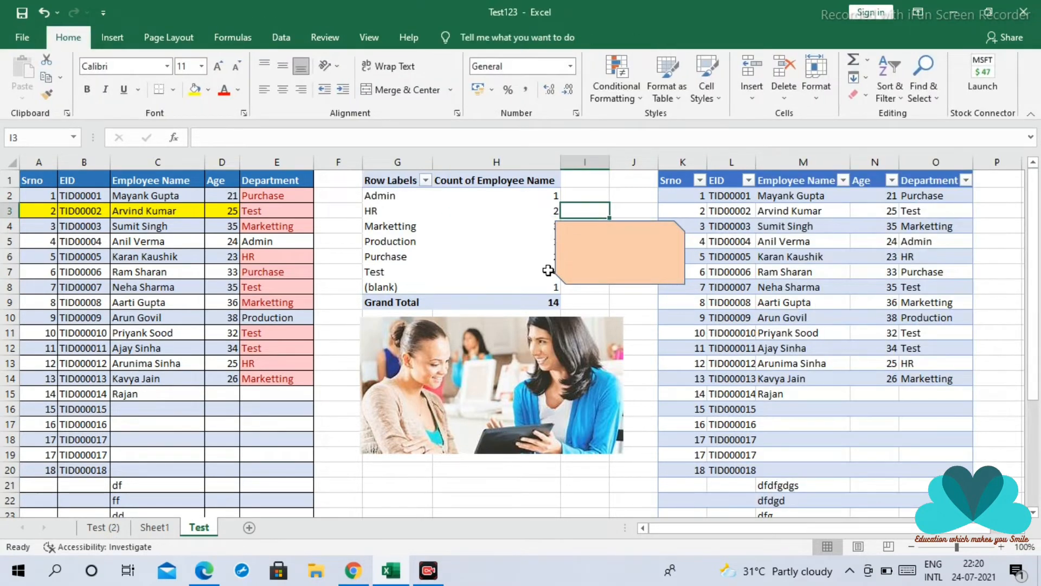
Draw a frame shape about 4.95 cm high and 4.26 cm wide, overlapping the pivot table and the picture
click(113, 38)
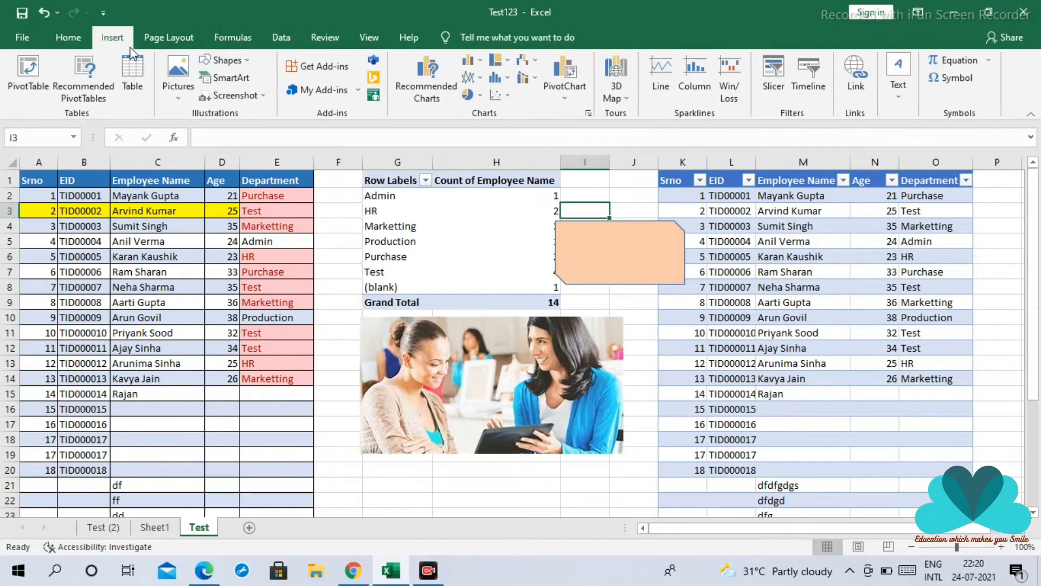
click(223, 60)
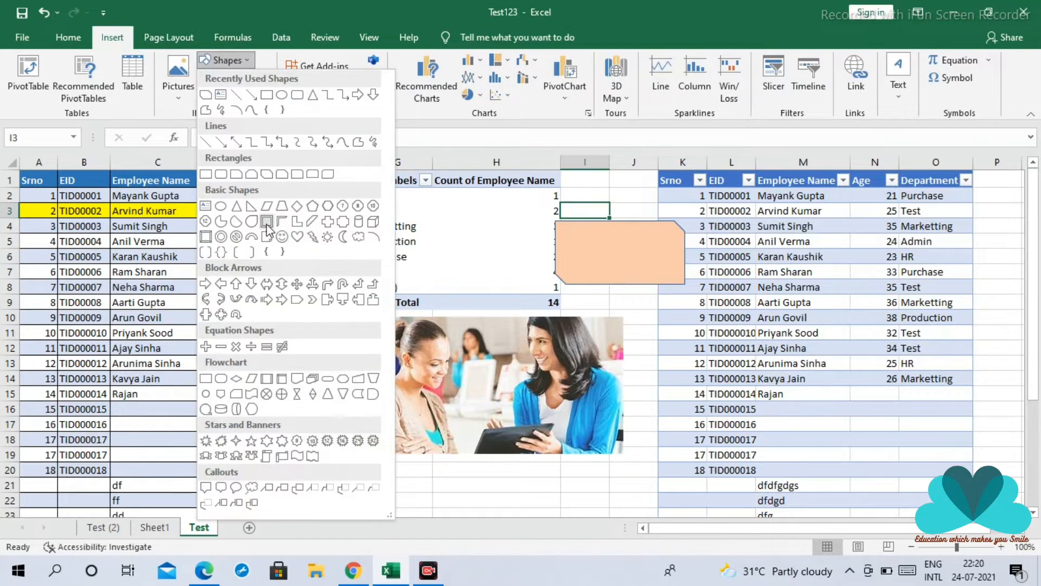
click(279, 230)
mouse_move(375, 234)
mouse_down()
mouse_move(412, 301)
mouse_move(497, 378)
mouse_up()
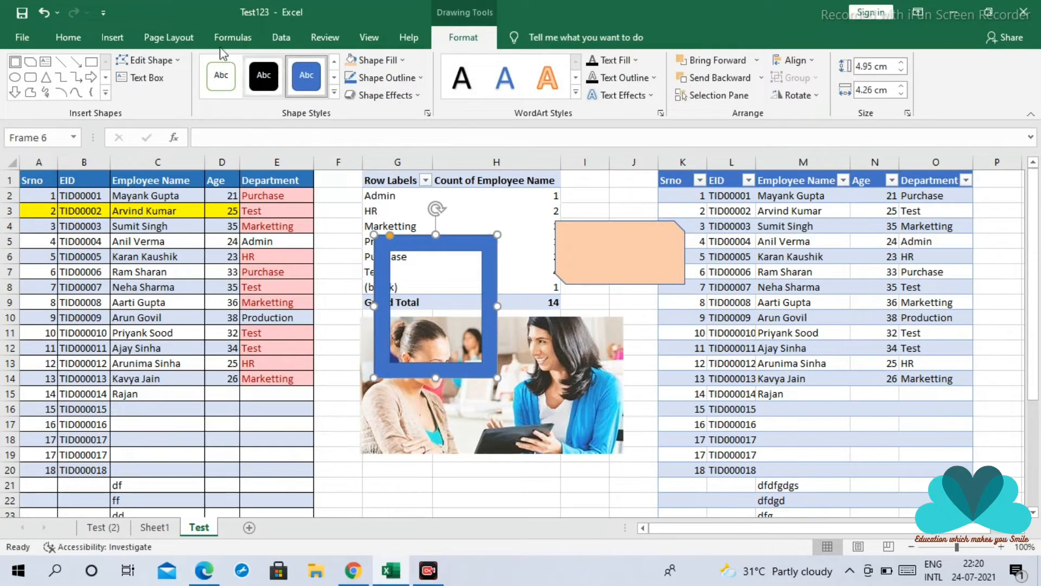
Draw an equals shape about 2.86 cm high and 6.43 cm wide over the picture and move it onto rows 14–19 of the second table
click(112, 37)
click(225, 60)
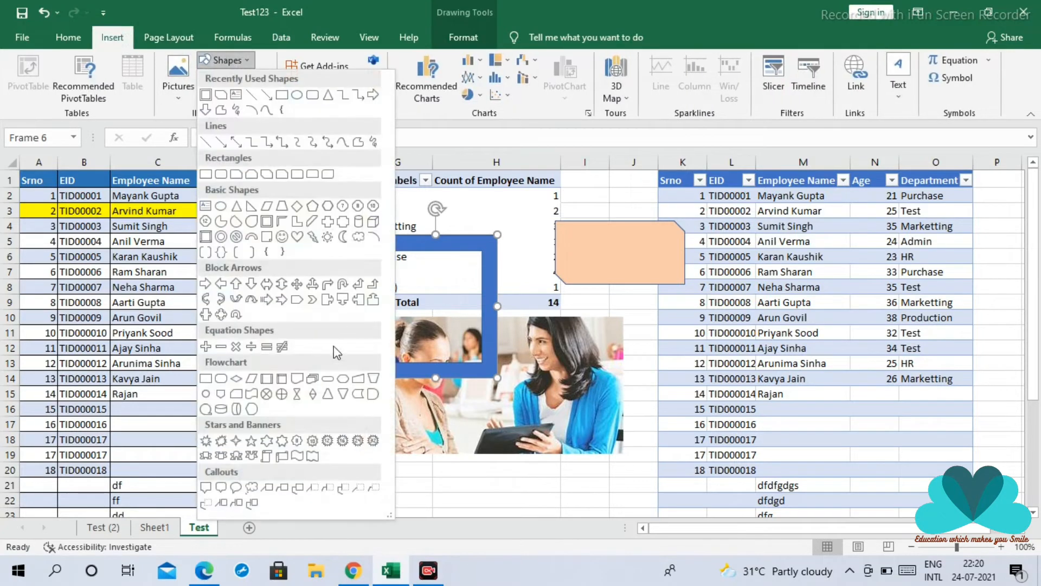
click(265, 346)
mouse_move(351, 380)
mouse_down()
mouse_move(425, 463)
mouse_move(537, 463)
mouse_up()
click(449, 494)
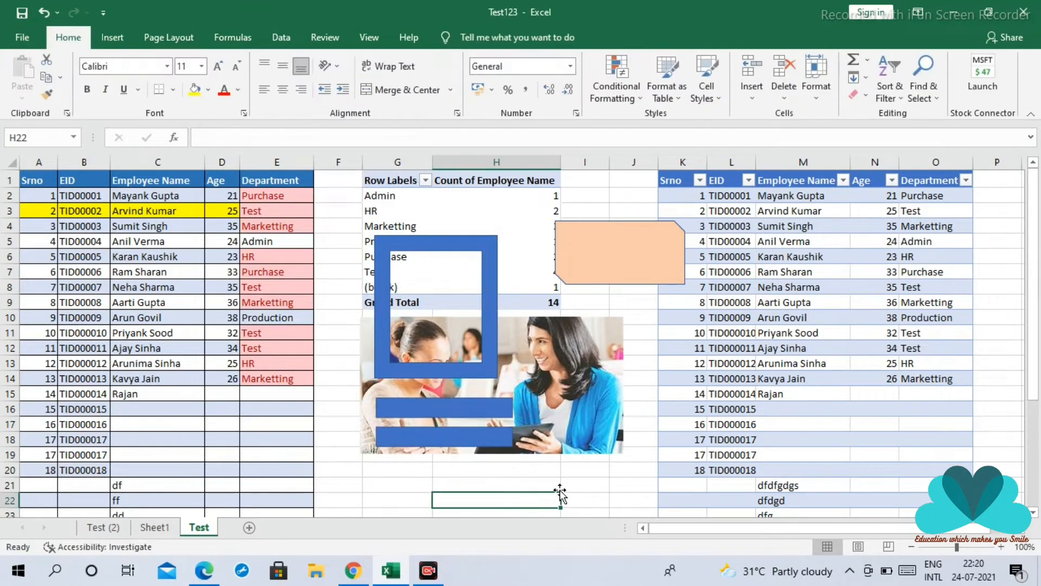
drag(476, 439, 894, 433)
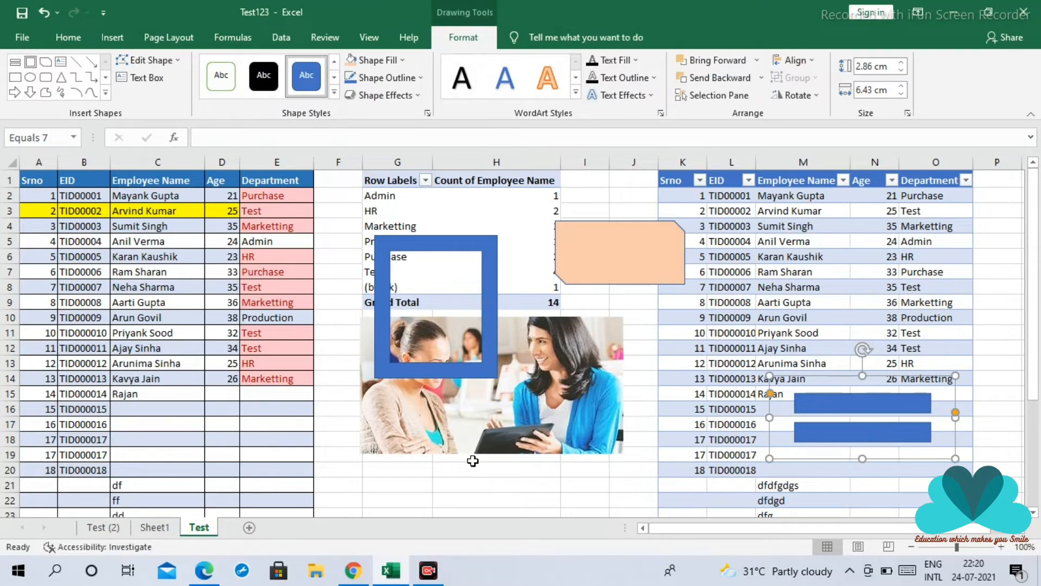
On Sheet1, draw a left-right-up block arrow spanning about columns E to J and rows 2 to 10
click(155, 527)
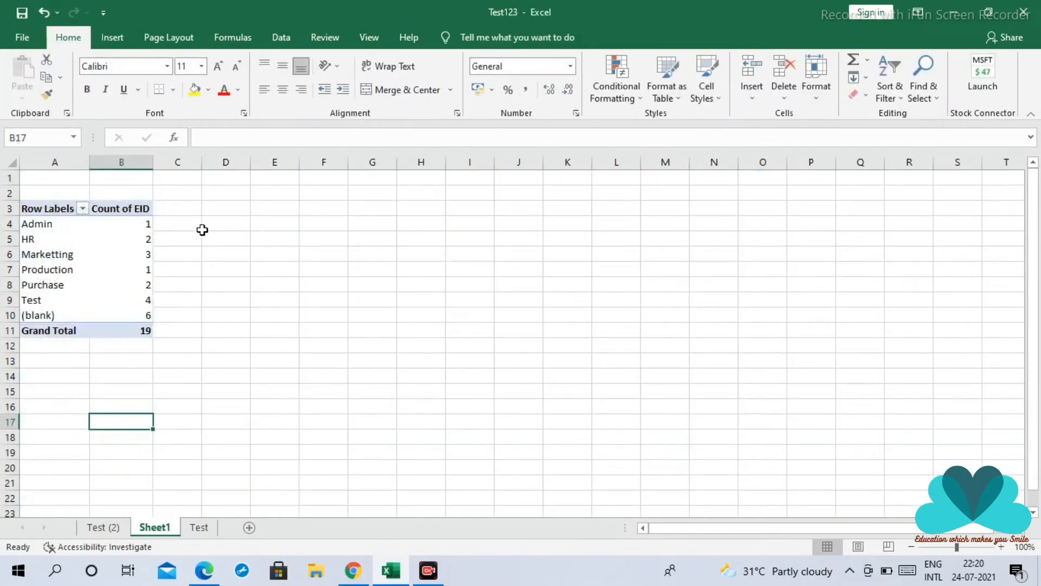
click(112, 37)
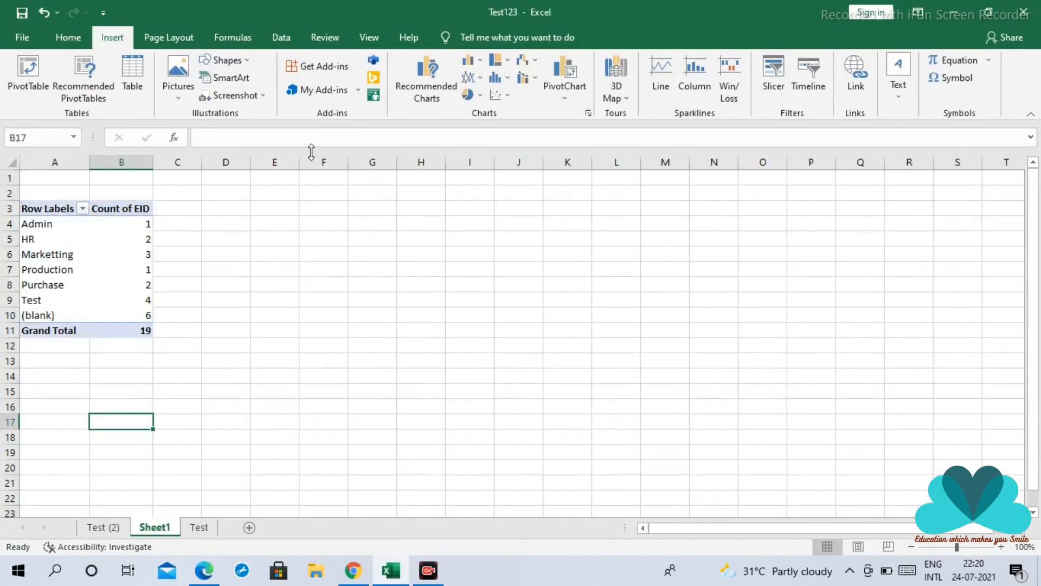
click(223, 60)
click(312, 284)
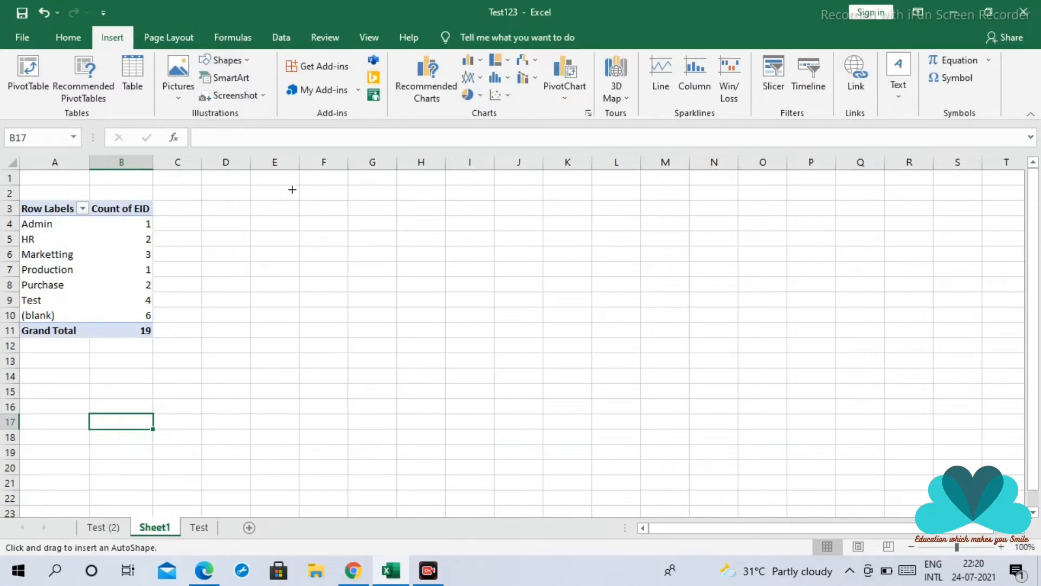
drag(291, 188, 533, 308)
click(579, 363)
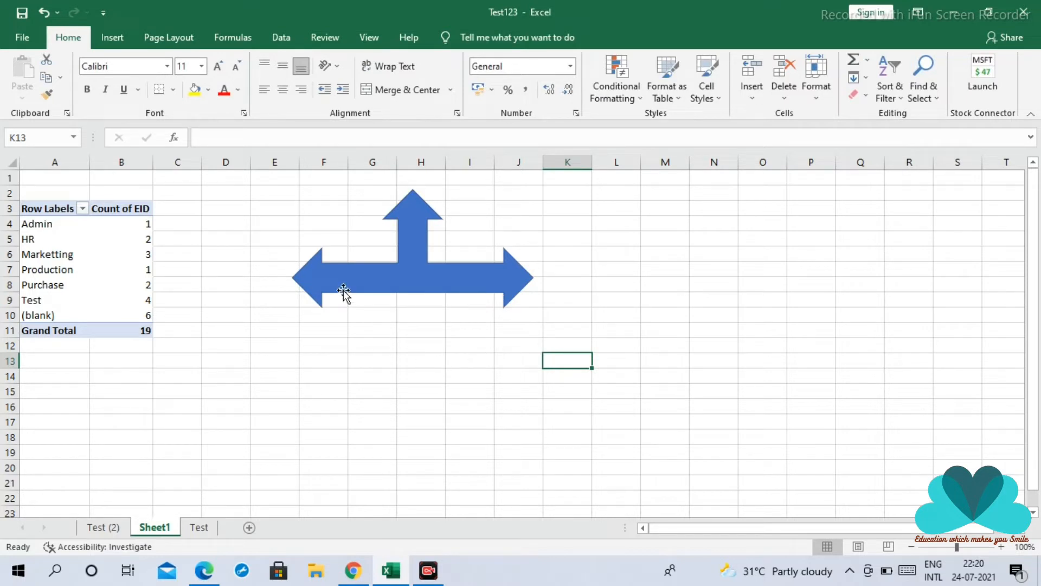
Insert a Table Hierarchy SmartArt graphic from the Relationship category on Sheet1
click(116, 39)
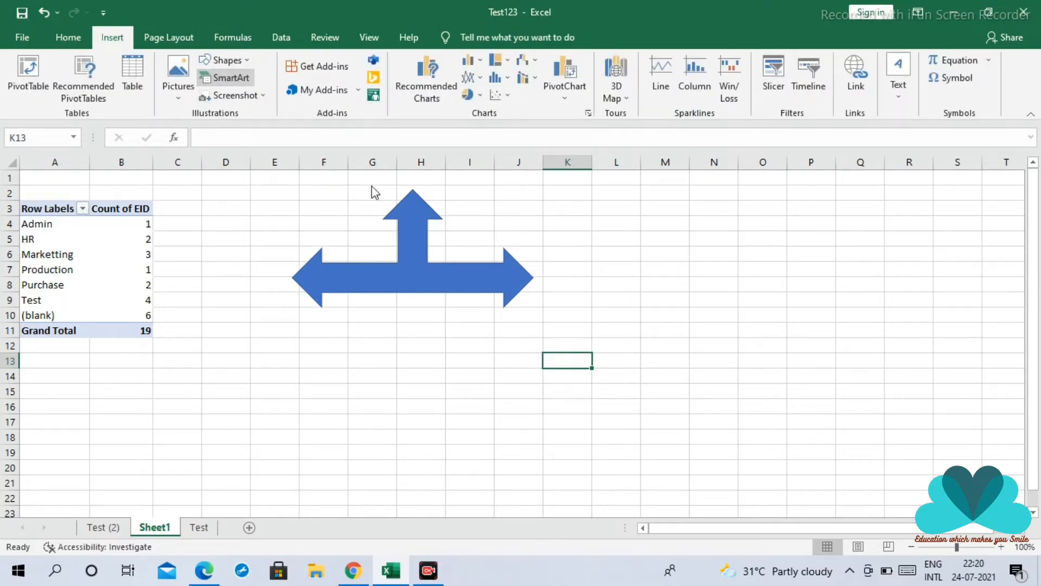
click(225, 78)
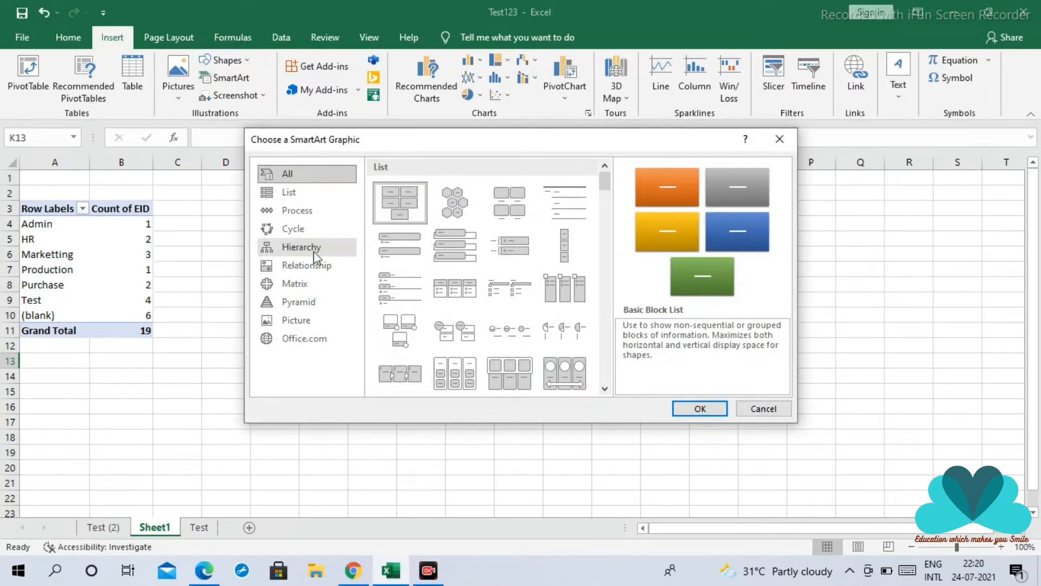
click(306, 214)
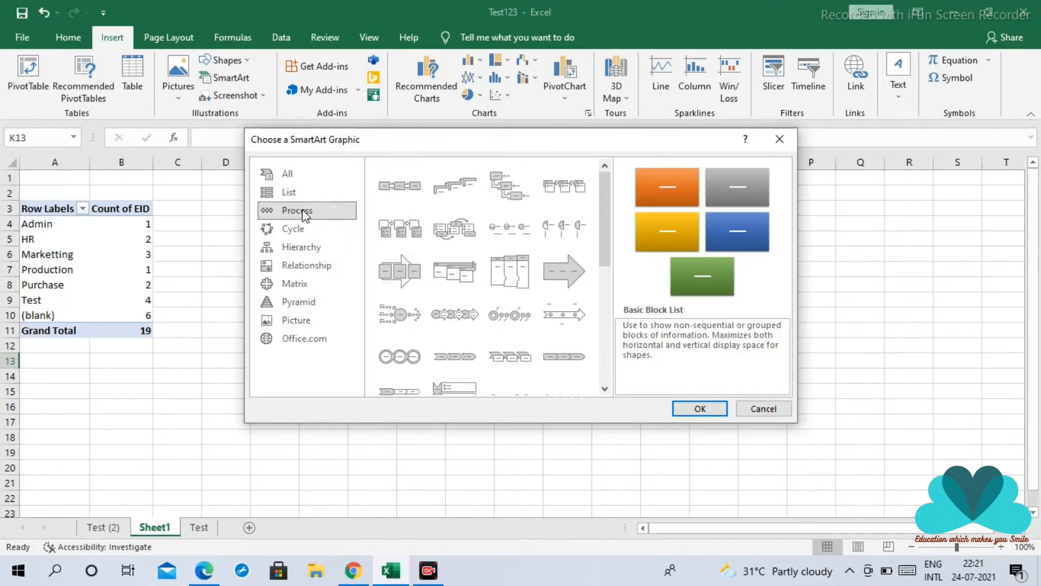
click(302, 197)
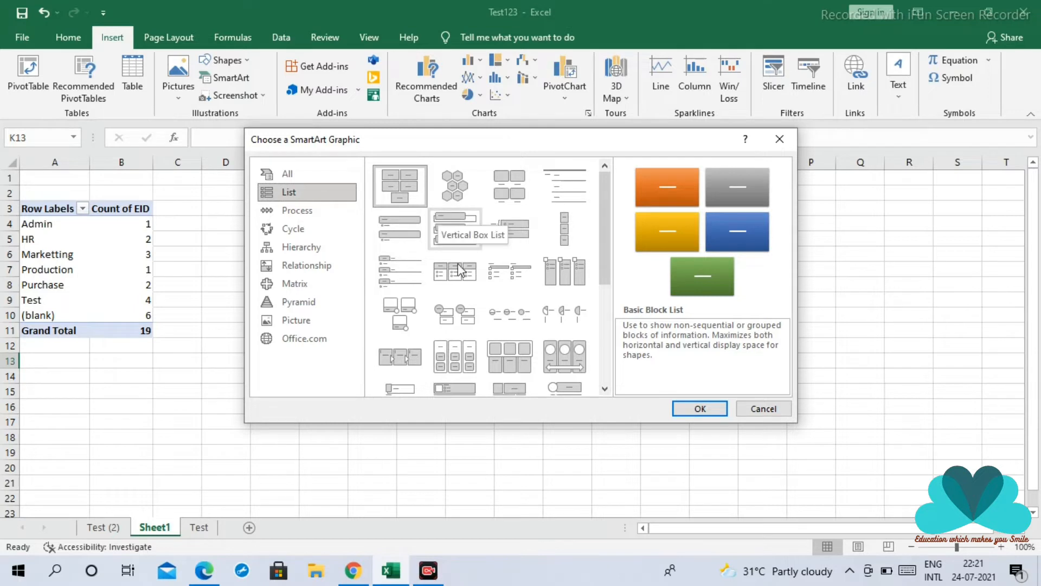
click(321, 271)
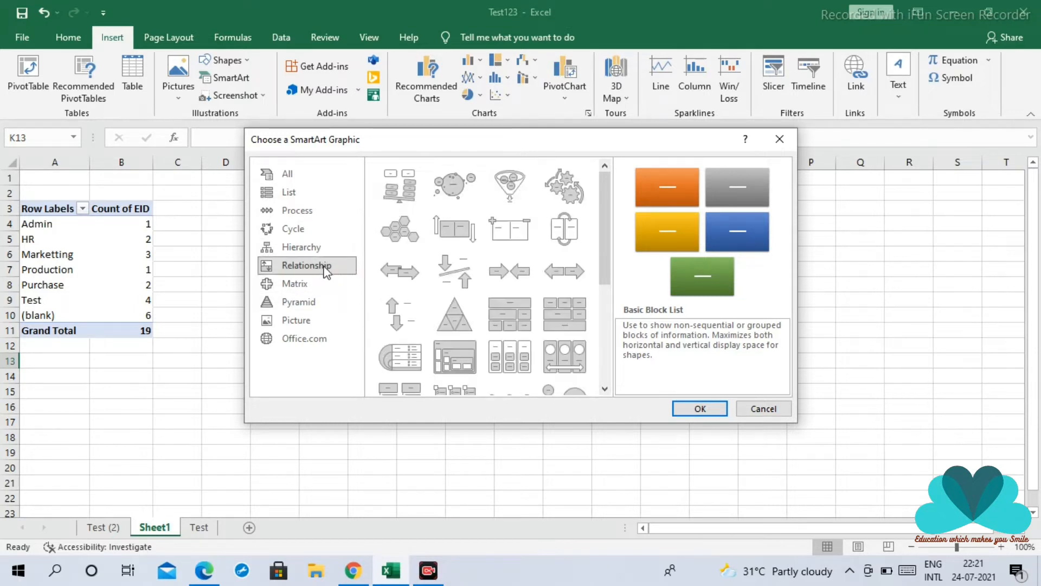
click(567, 324)
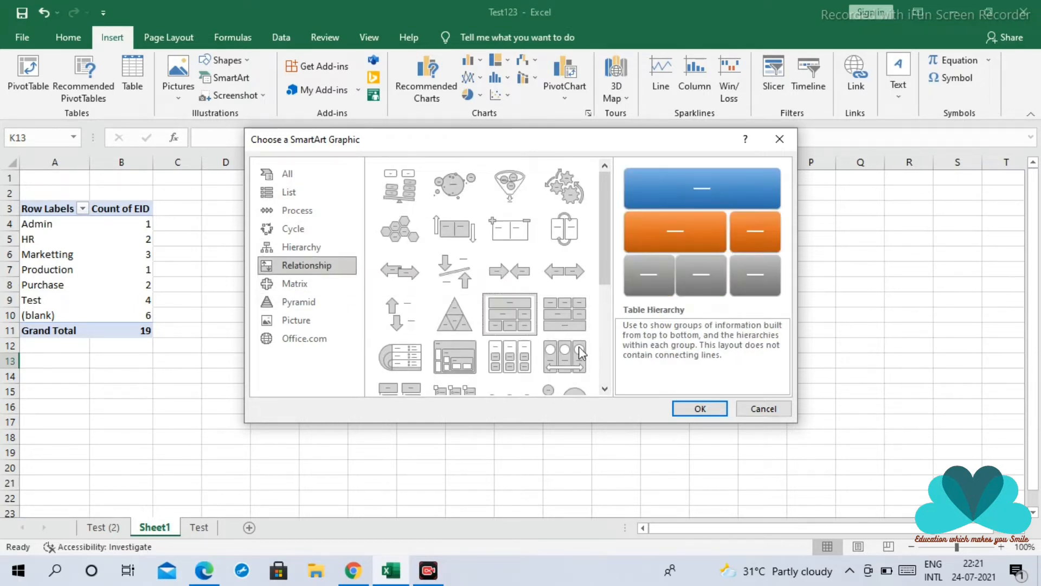
click(700, 409)
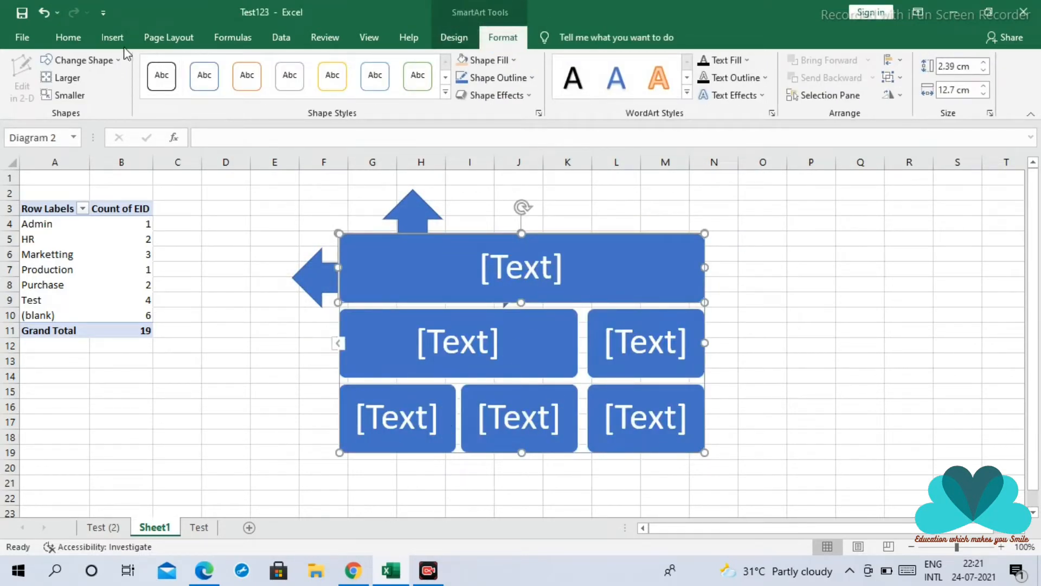
Insert a Hierarchy SmartArt graphic and move it into the empty area beside the Table Hierarchy graphic
click(103, 39)
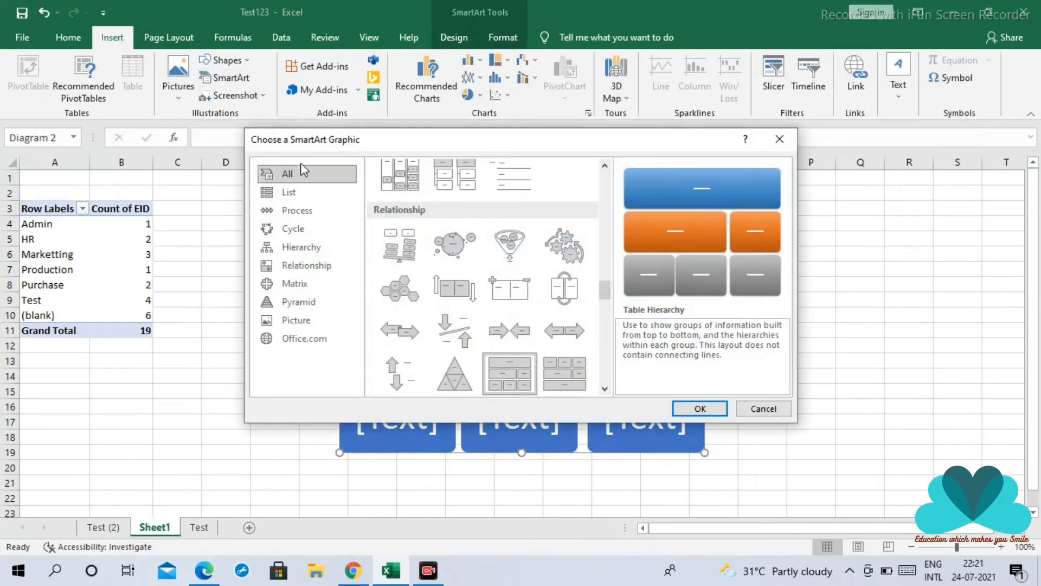
click(324, 247)
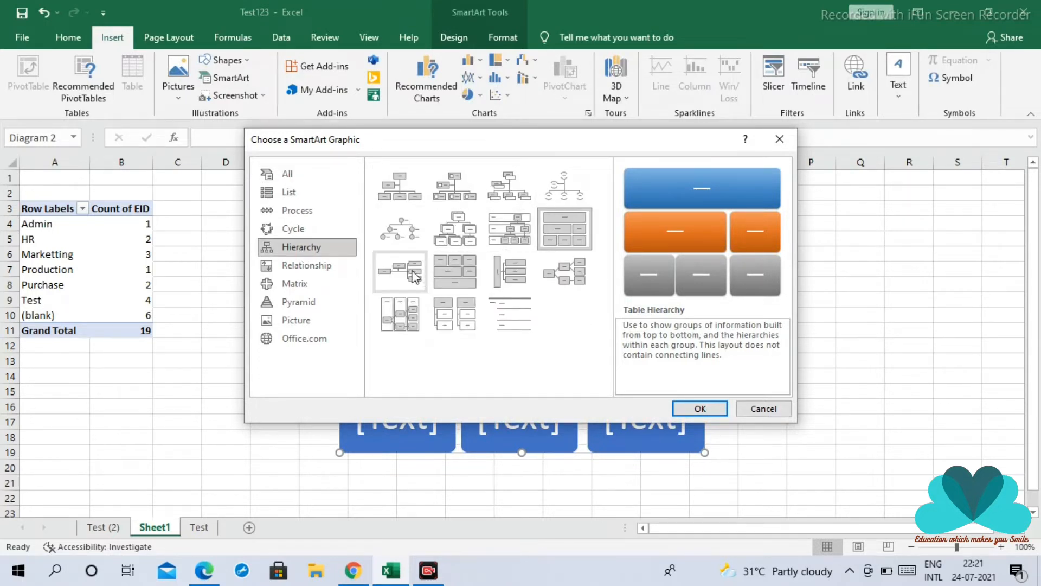
click(468, 240)
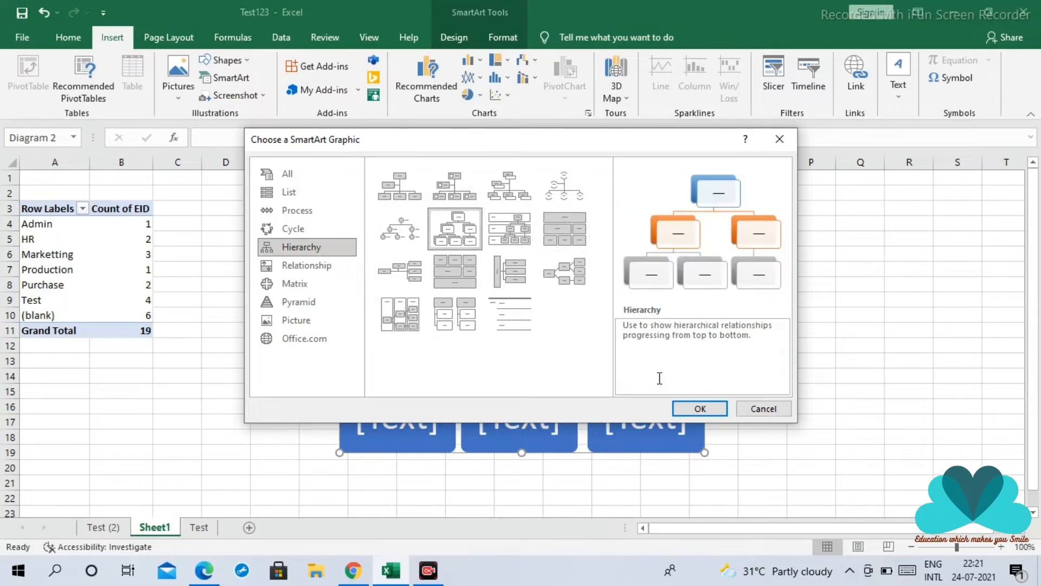
click(699, 408)
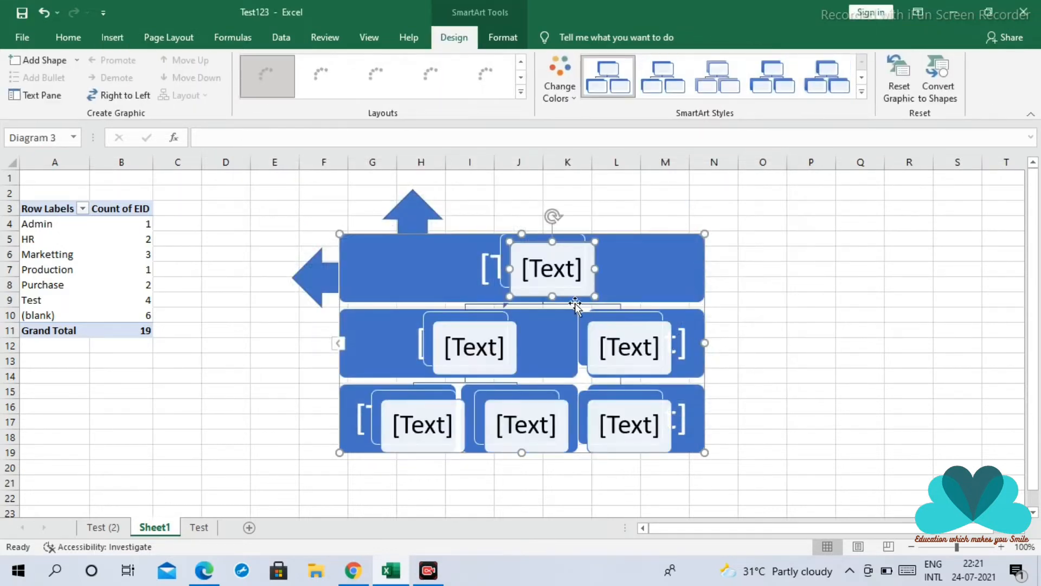
drag(555, 236, 897, 221)
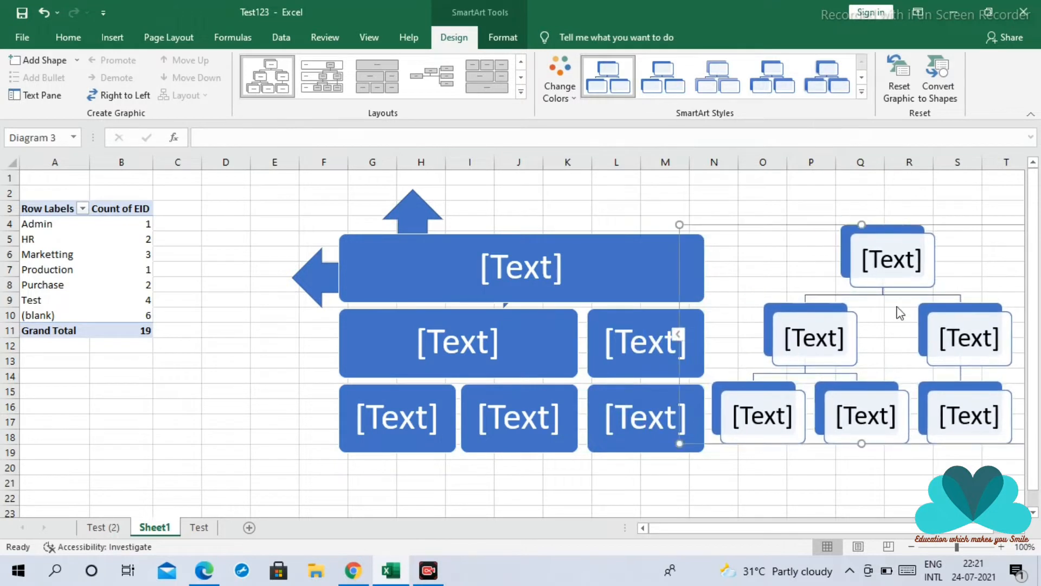
Enter CEO in the hierarchy chart's top box and CFO in the left box of its second level
click(890, 264)
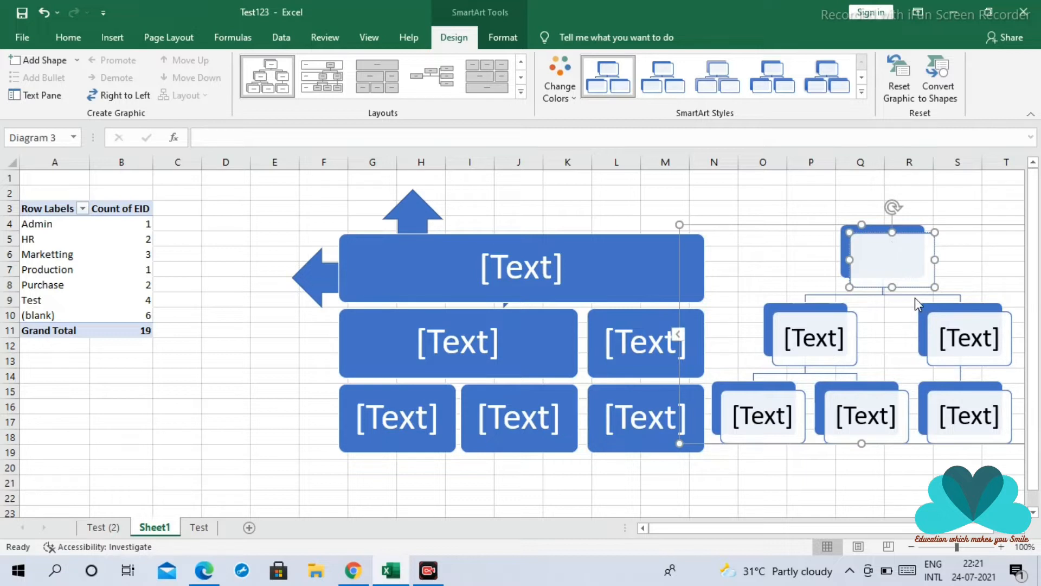
text(CEO)
click(813, 337)
click(833, 356)
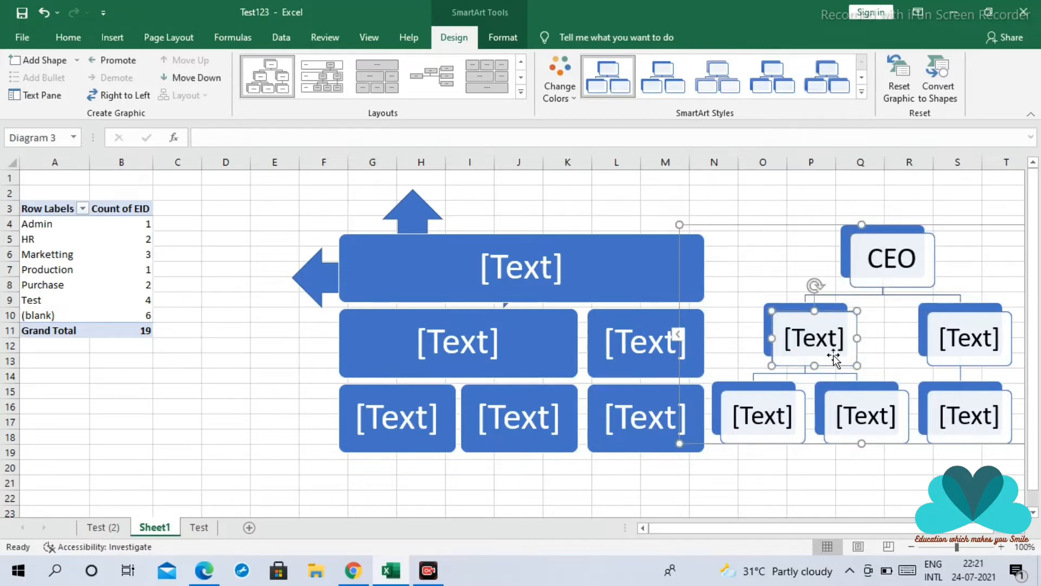
click(822, 342)
text(CFO)
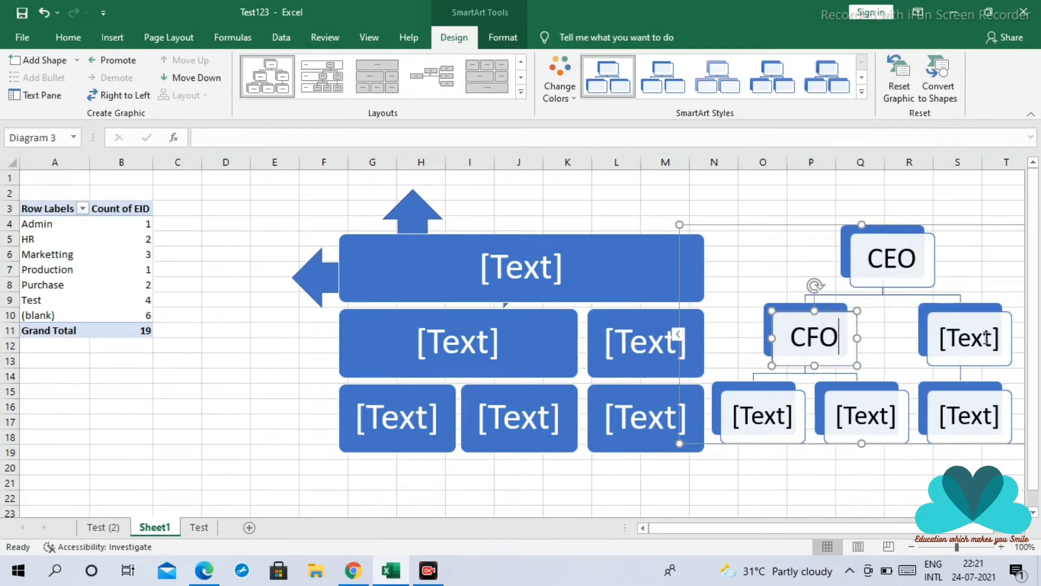
Enter Manages in the right box of the hierarchy chart's second level and leave the chart
click(954, 342)
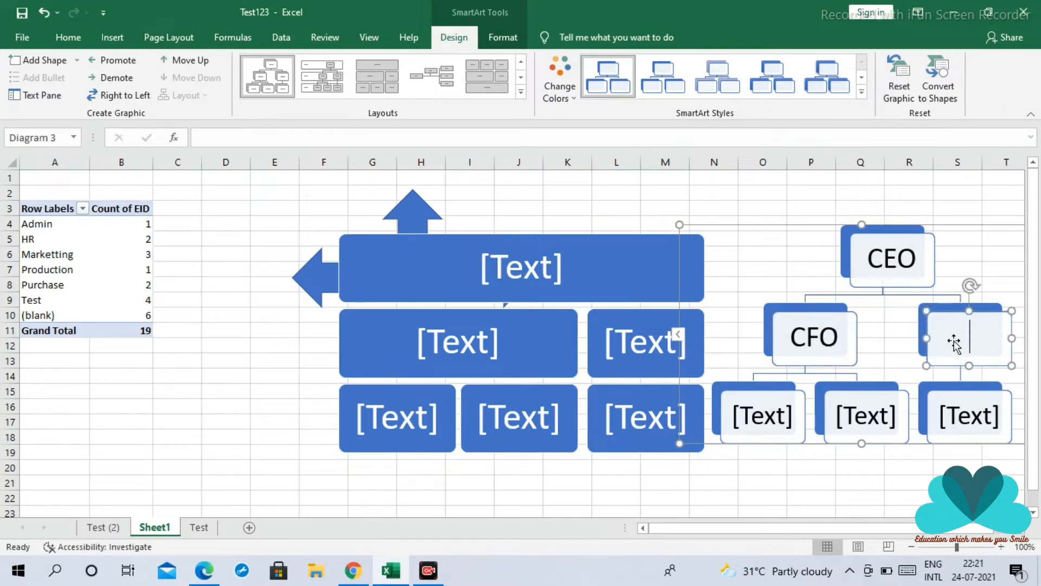
text(M)
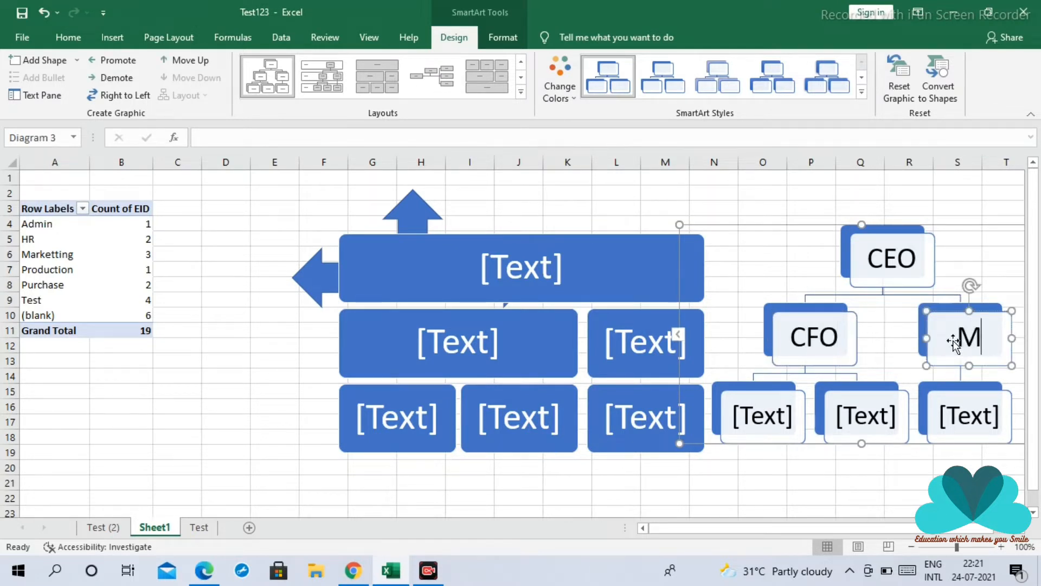
text(D)
key(BackSpace)
key(BackSpace)
text(Manages)
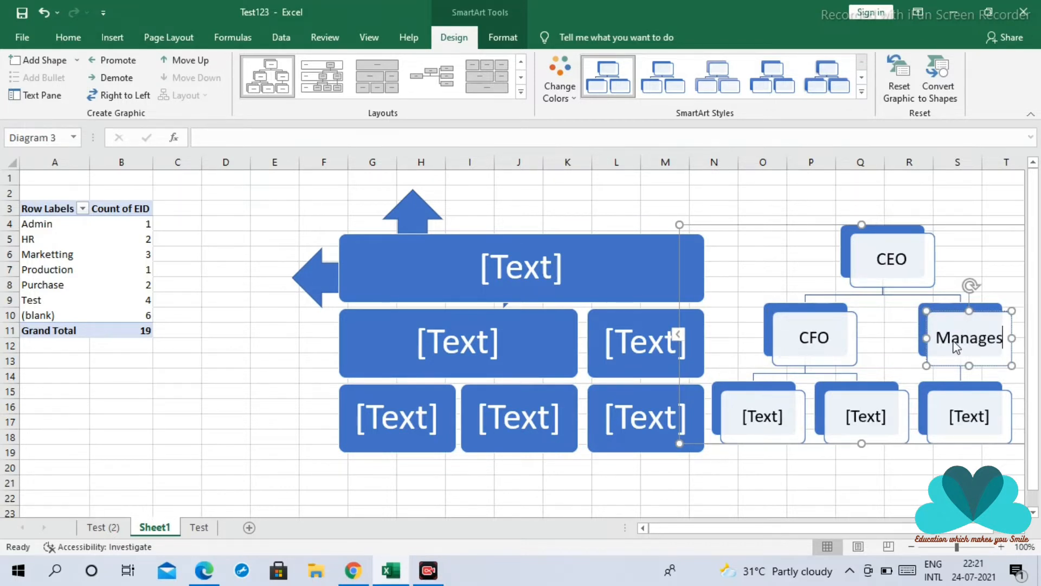
click(779, 416)
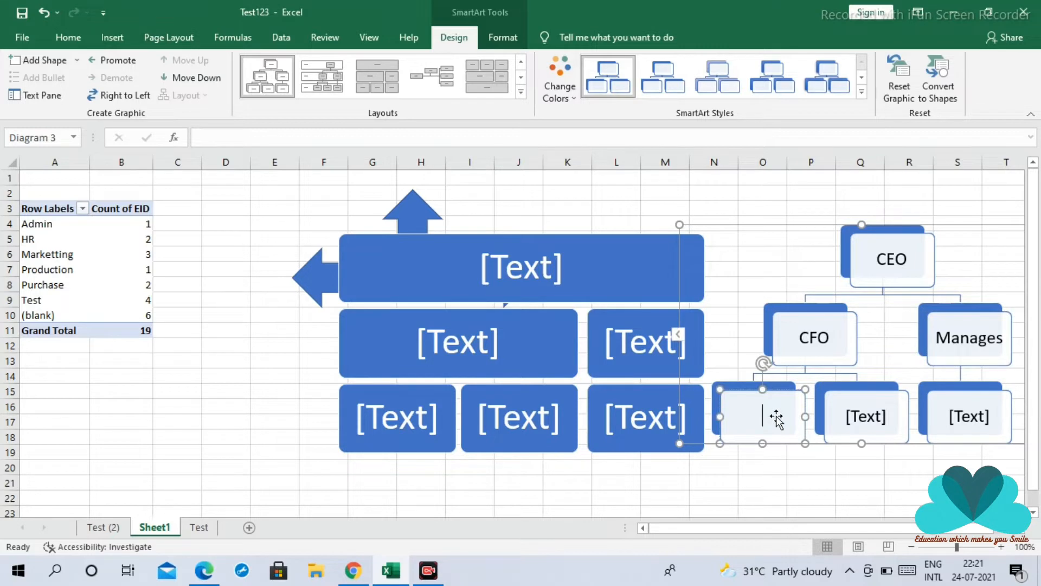
click(827, 464)
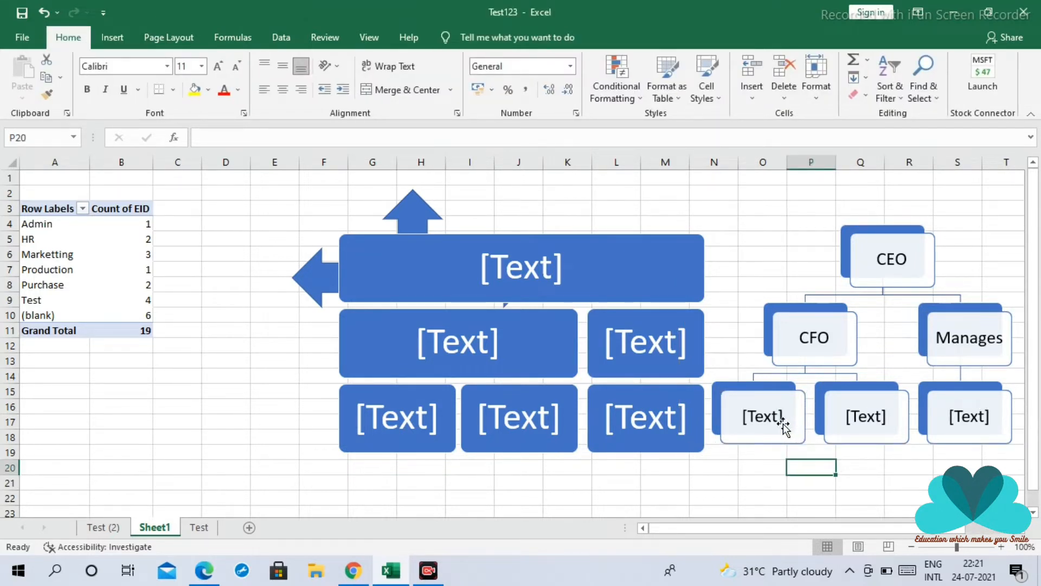
click(114, 39)
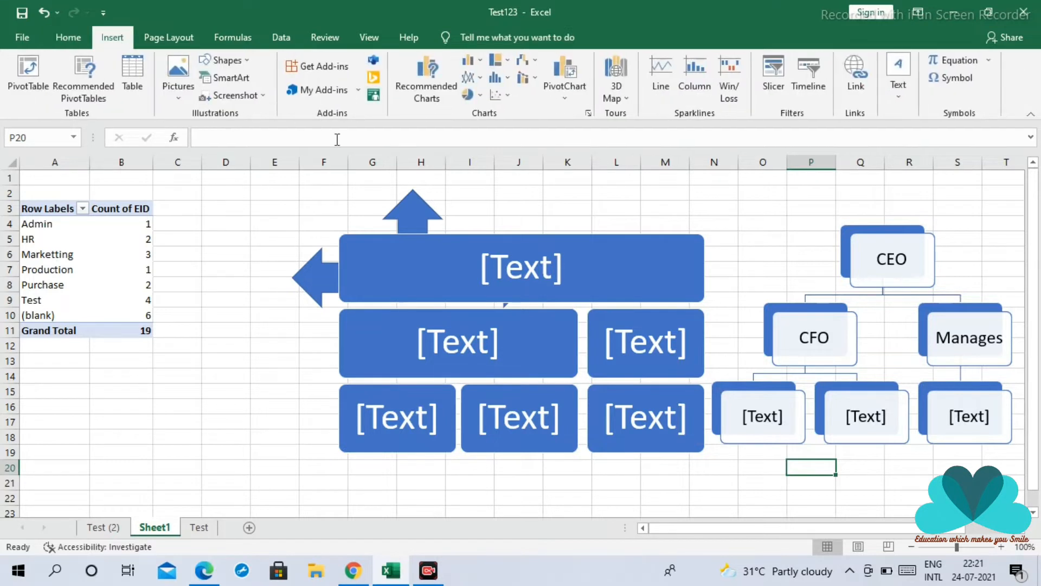
Insert a screen clipping of the desktop wallpaper, about 4.13 by 6.43 cm, and place it below the Table Hierarchy graphic
click(261, 96)
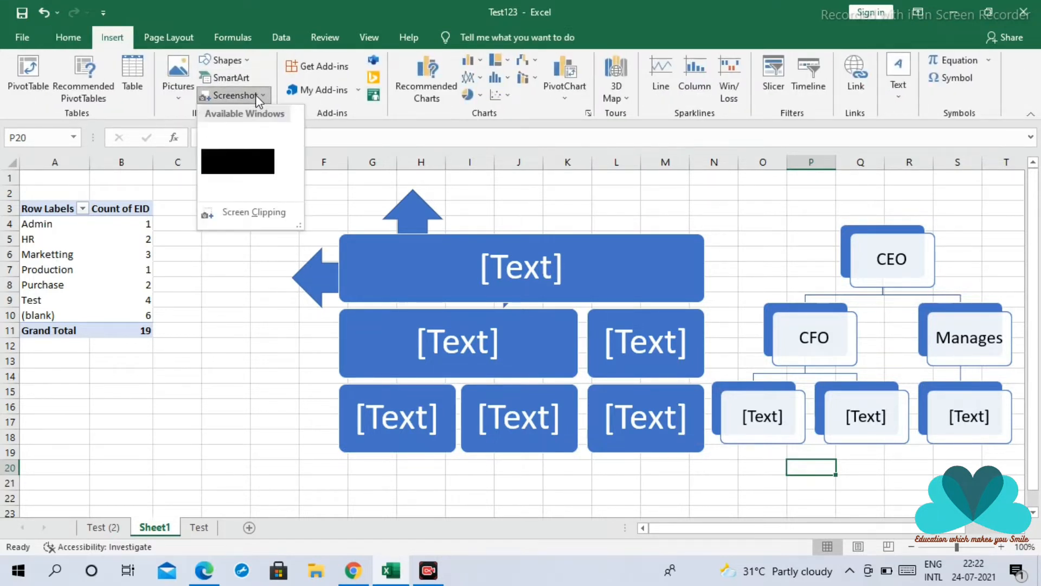
click(262, 217)
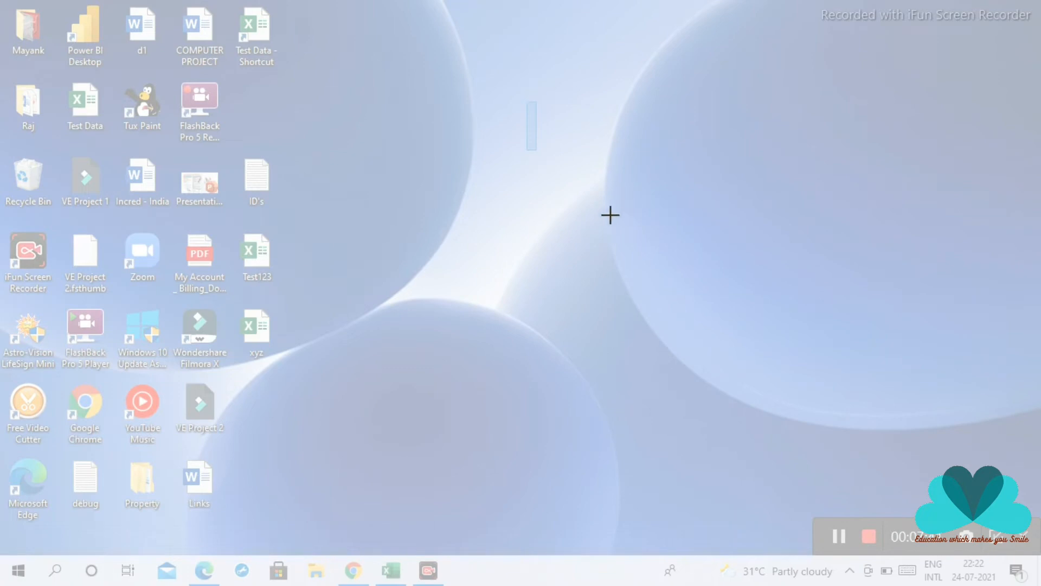
drag(466, 116, 628, 229)
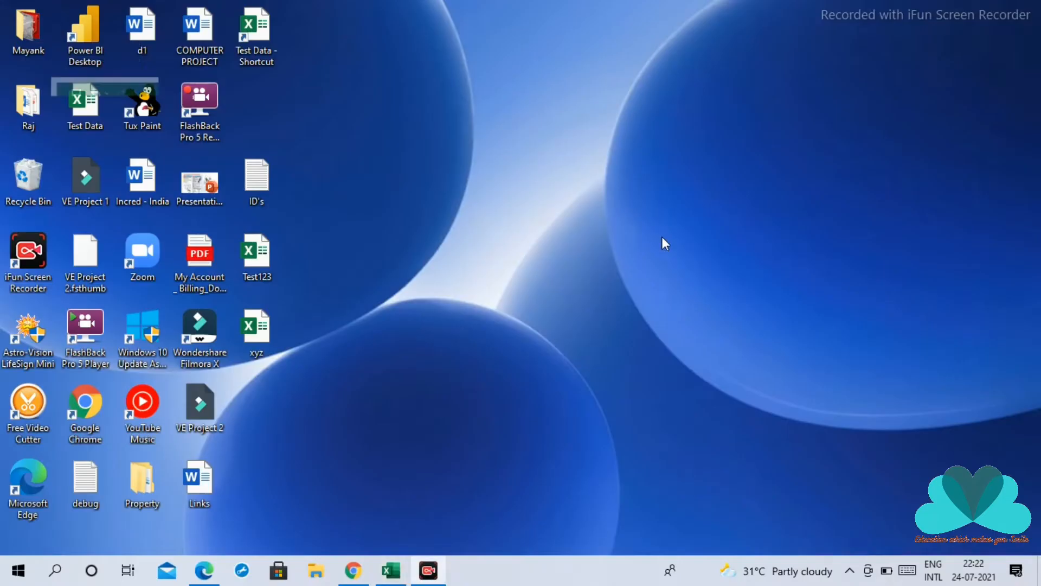
scroll(881, 407, down, 3)
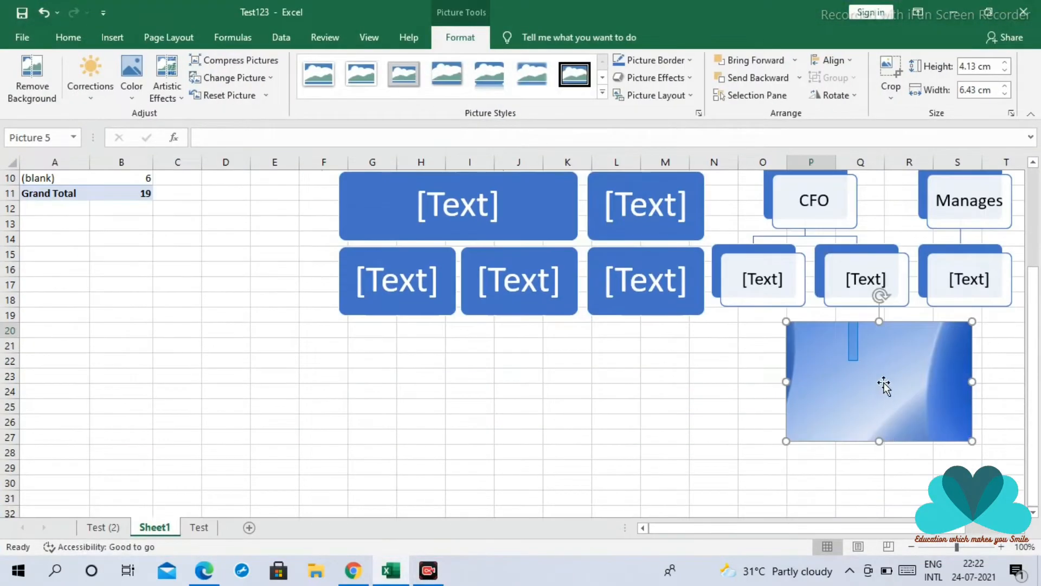
drag(878, 360, 487, 391)
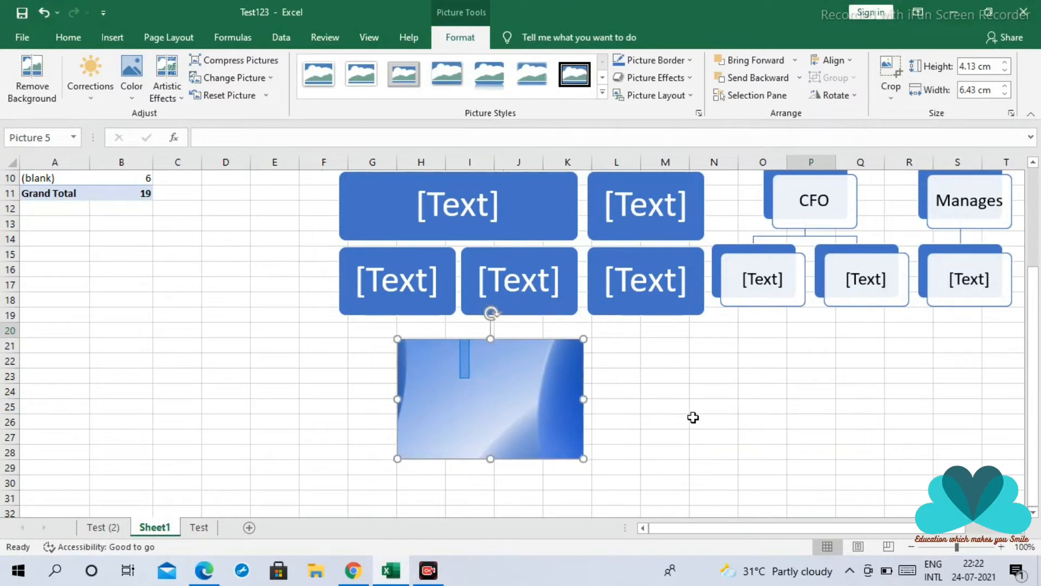
scroll(693, 417, up, 3)
scroll(693, 417, down, 3)
scroll(693, 417, up, 2)
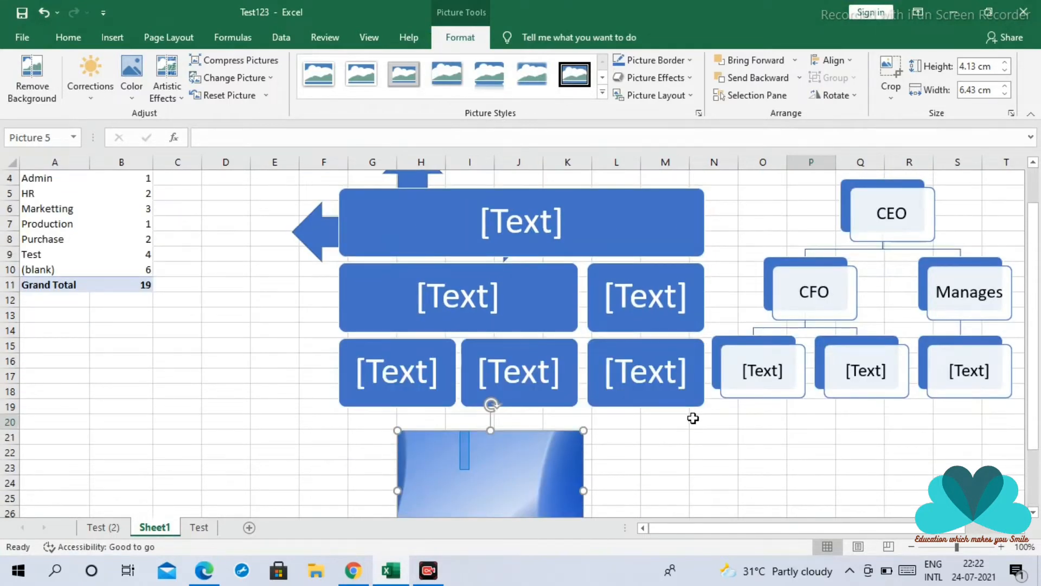
scroll(693, 417, up, 1)
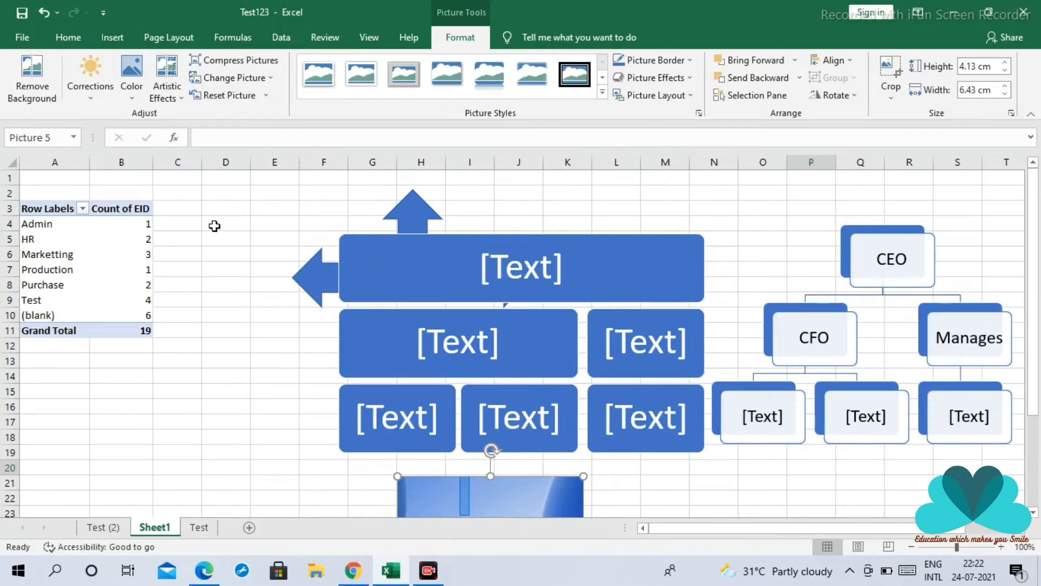
Add the Wikipedia add-in from the Office Add-ins store and accept its licence terms
click(112, 37)
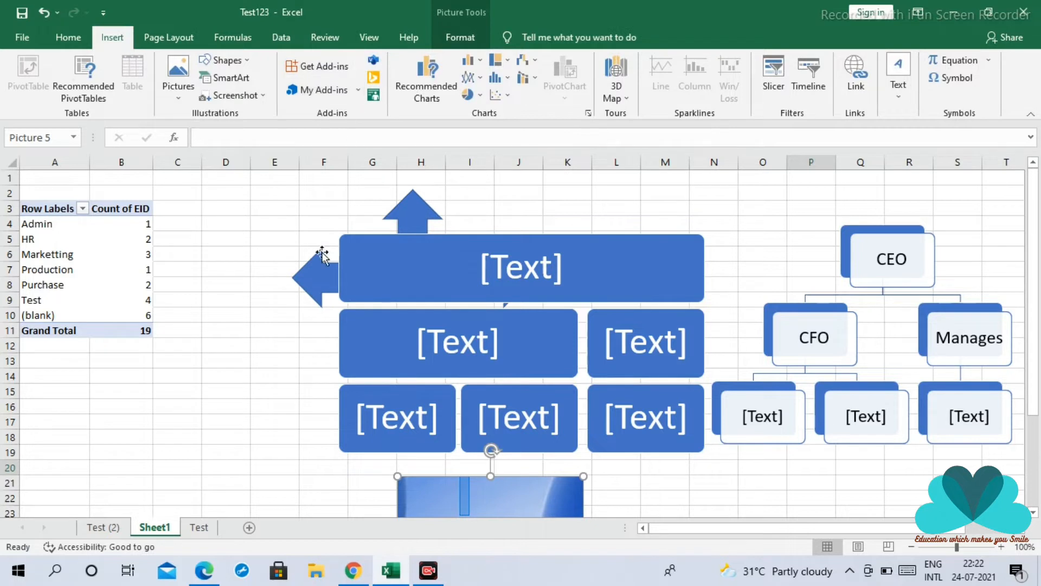
click(255, 227)
click(239, 208)
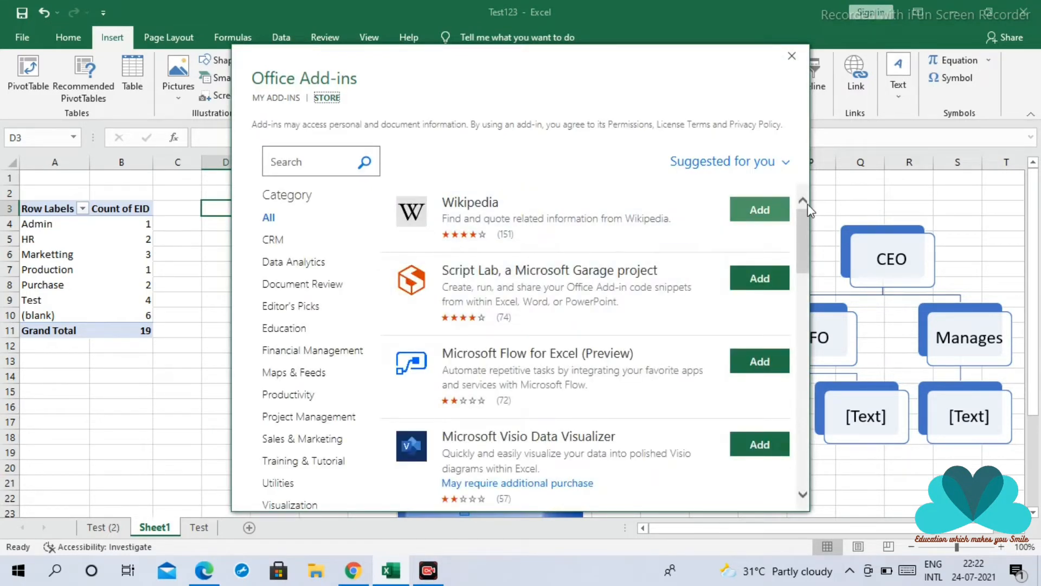
click(775, 214)
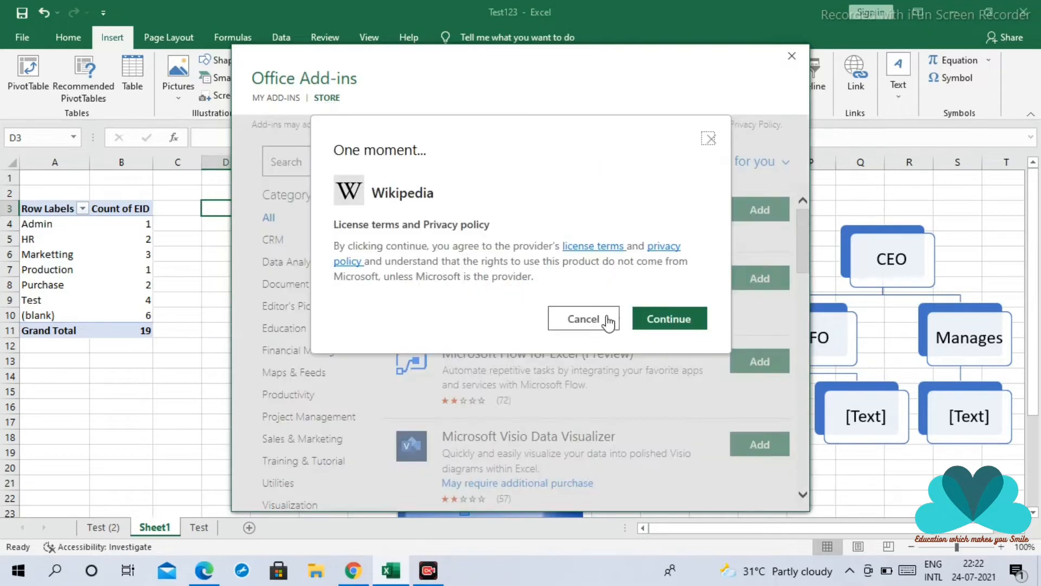
click(669, 324)
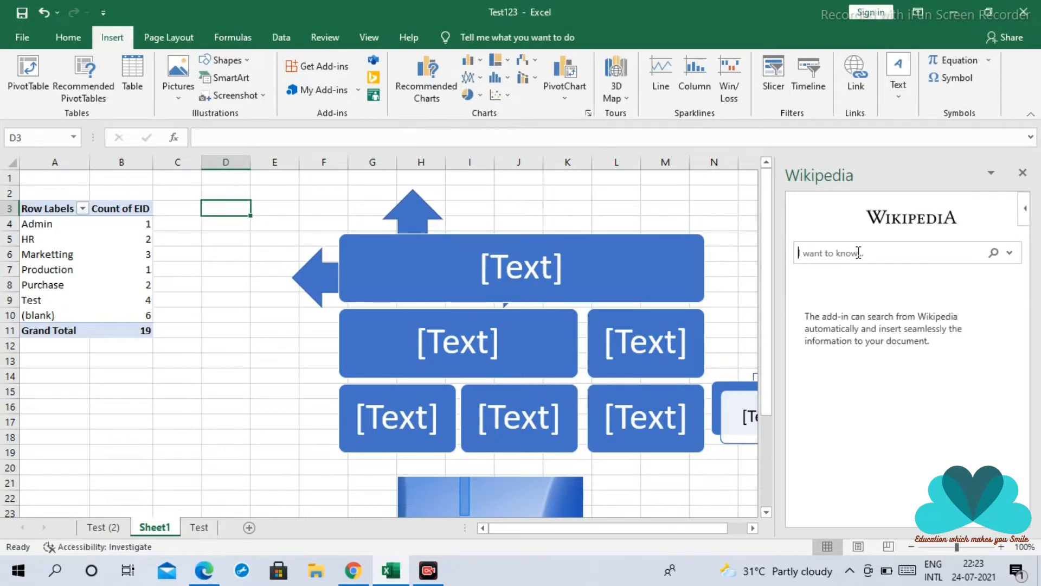
Search the Wikipedia add-in for Bill Gates and read through the article and its references
text(Bill Gates)
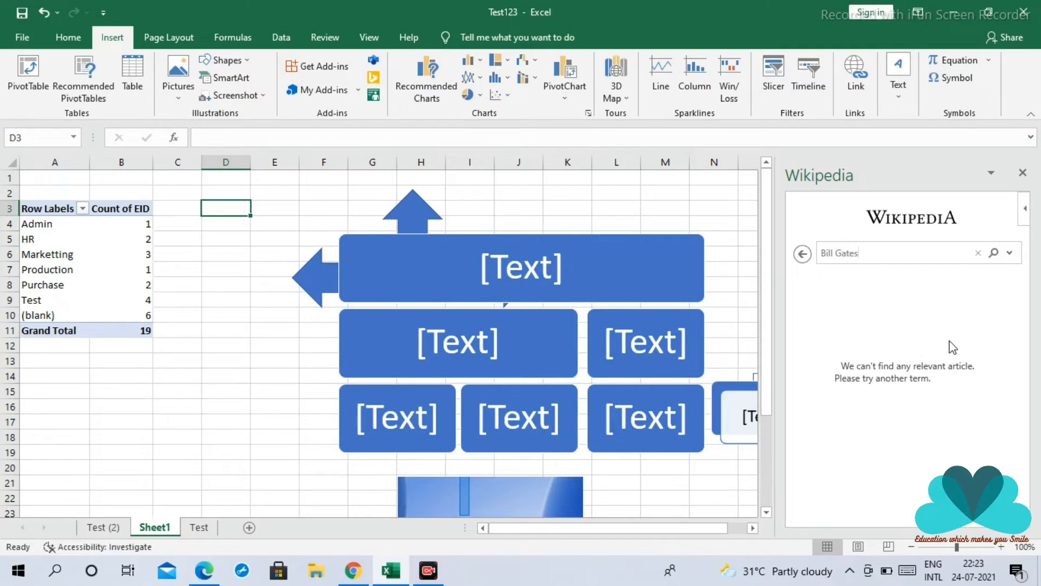
key(Return)
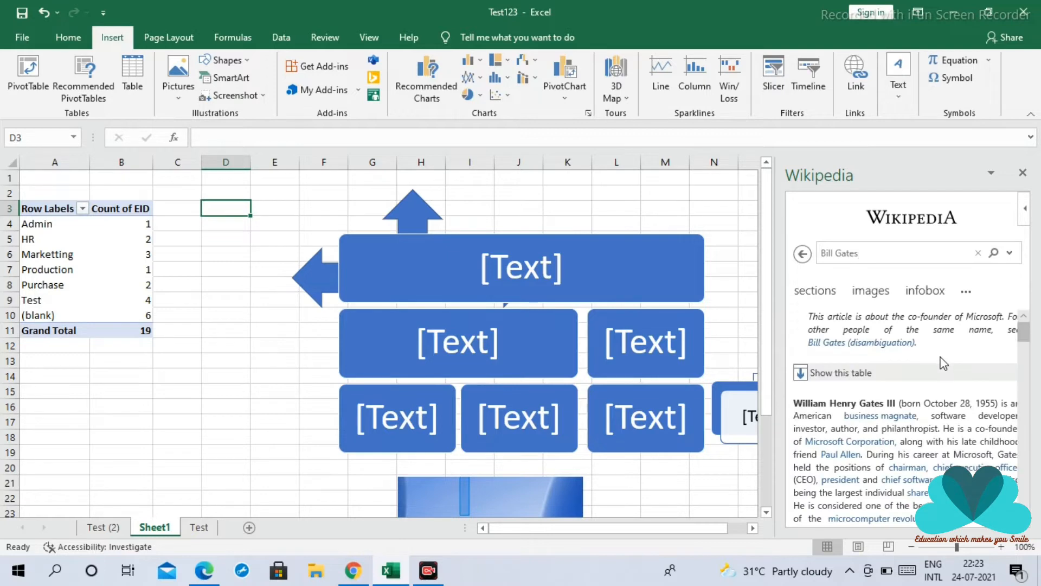
scroll(937, 379, down, 5)
scroll(935, 404, down, 8)
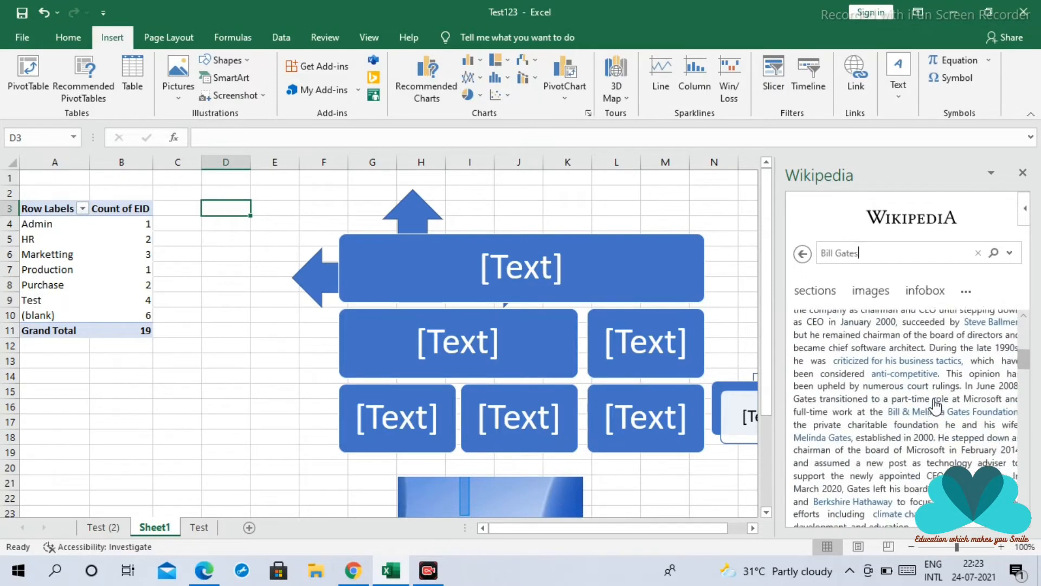
scroll(935, 399, down, 10)
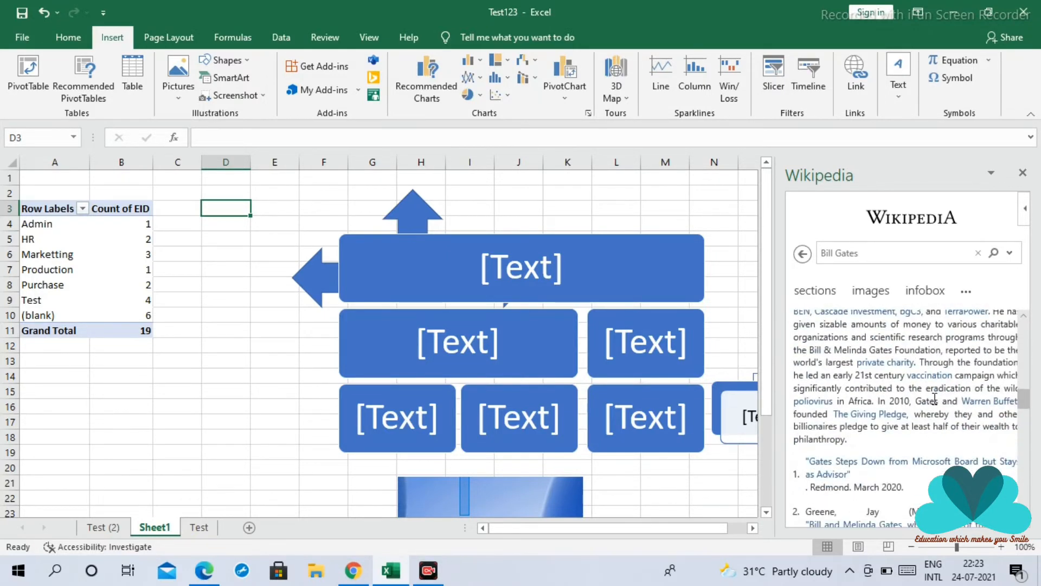
scroll(929, 392, down, 5)
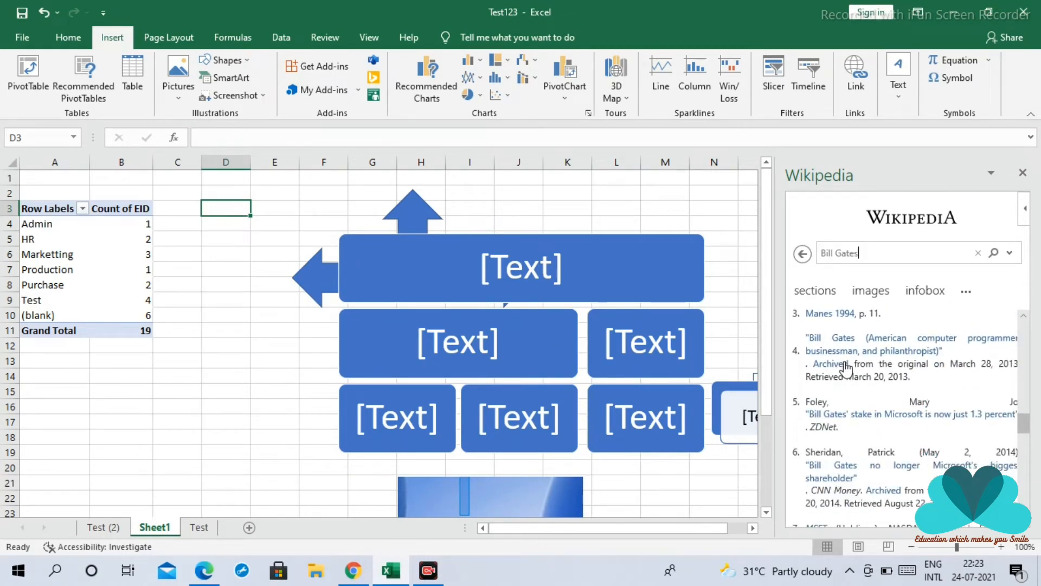
scroll(874, 368, down, 1)
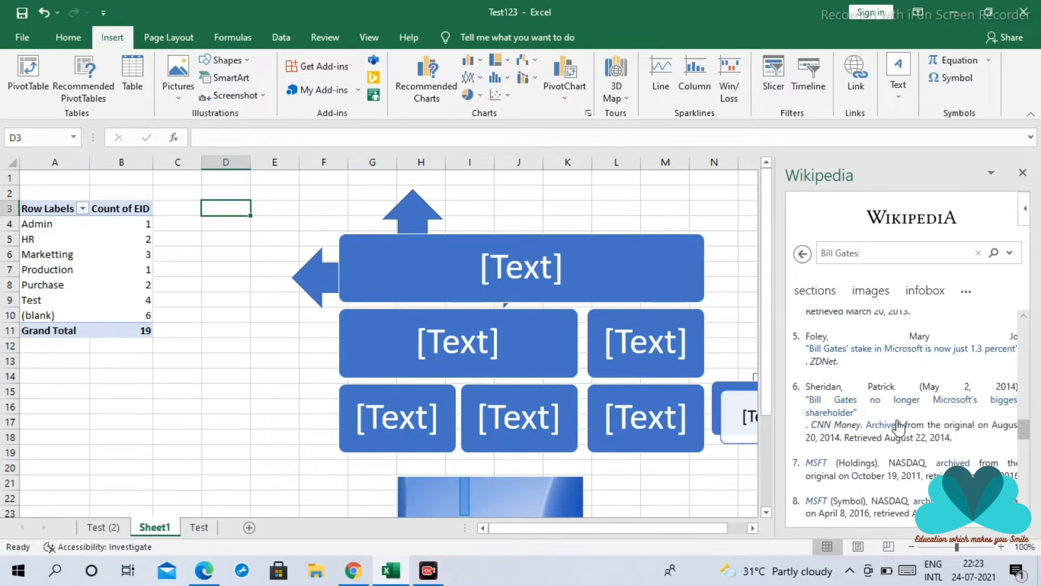
scroll(689, 412, down, 3)
scroll(693, 414, up, 3)
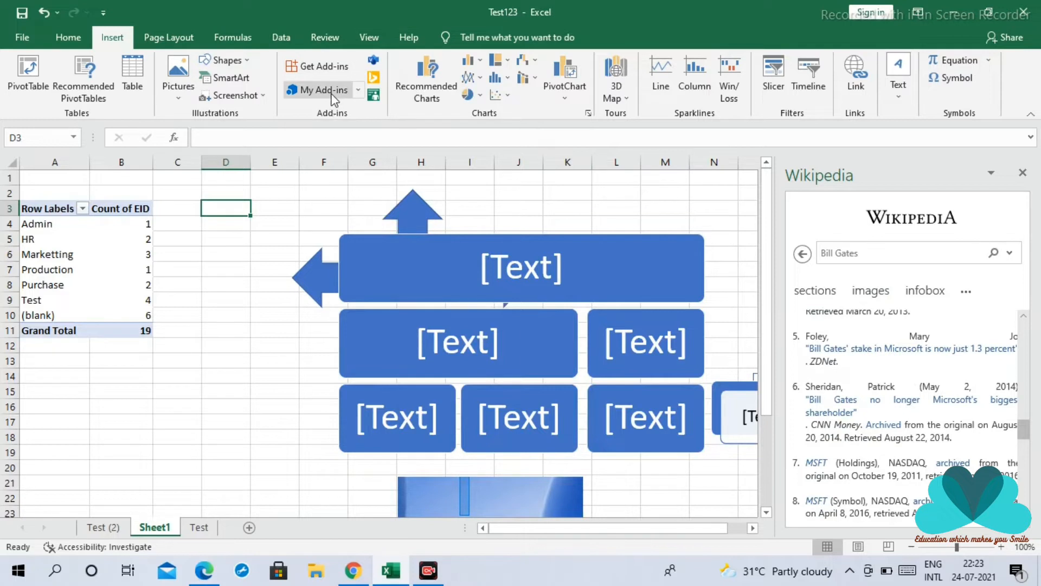
Insert the People Graph add-in from the installed Office add-ins onto Sheet1
click(358, 91)
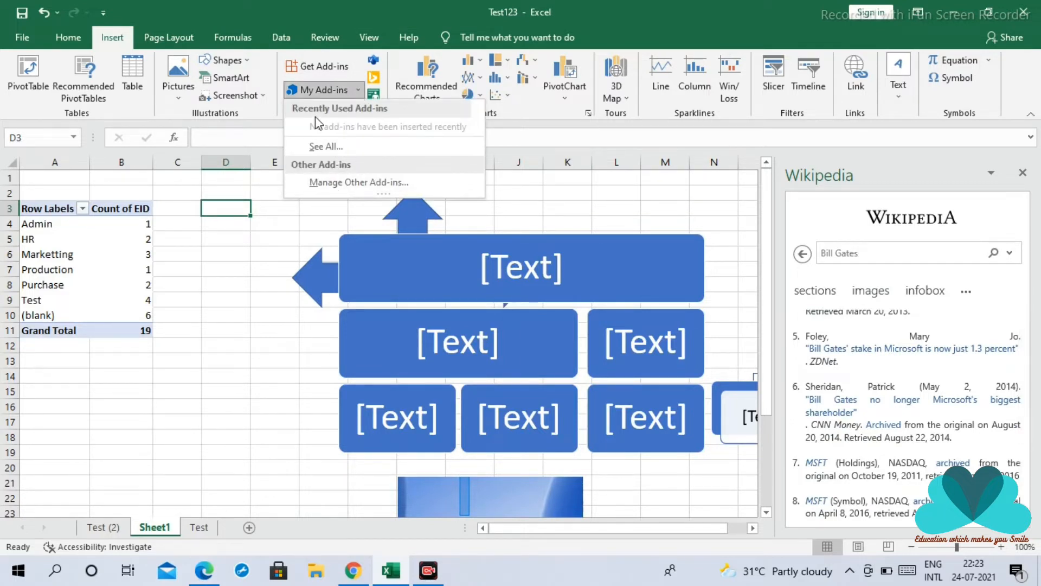
click(314, 89)
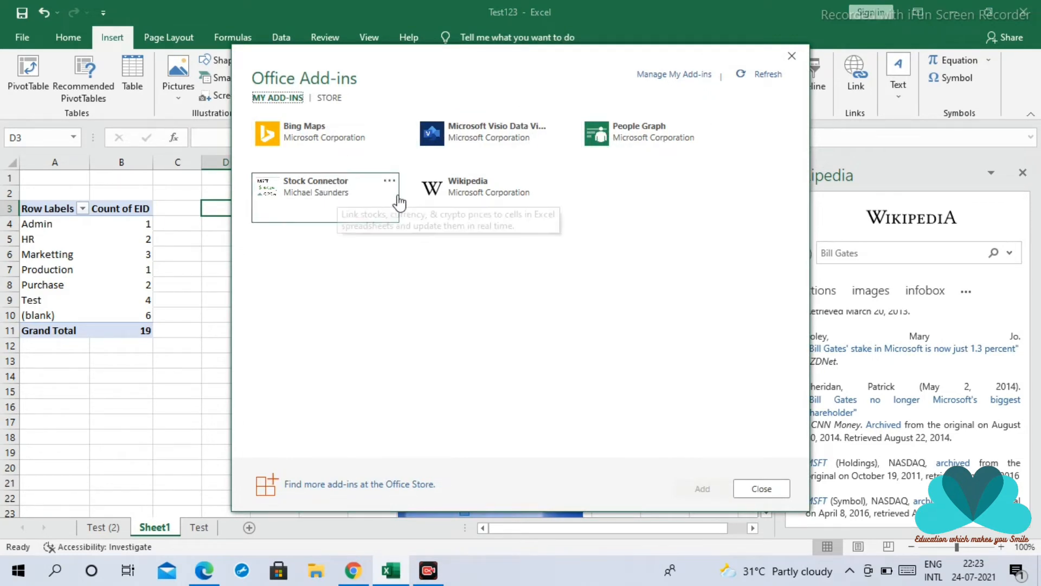
click(644, 140)
click(701, 489)
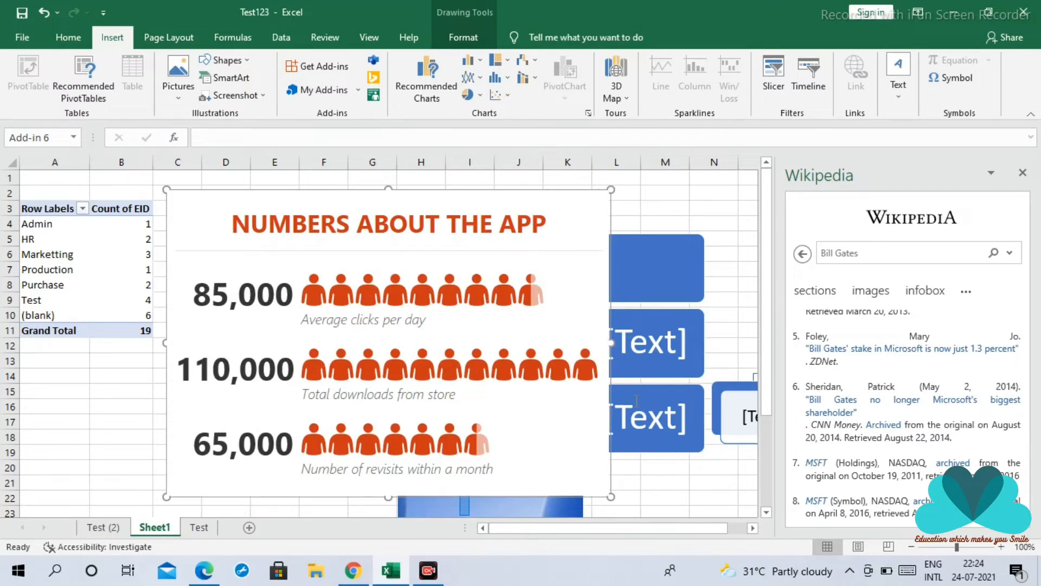
Create the people graph from the PivotTable range A3:B9 and close the PivotTable field list
mouse_move(539, 207)
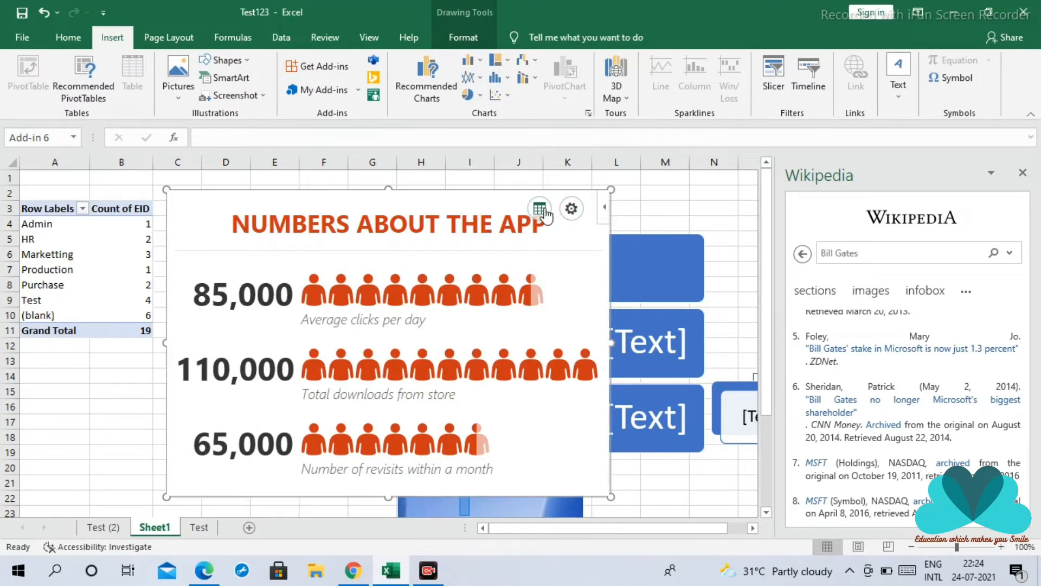
click(549, 213)
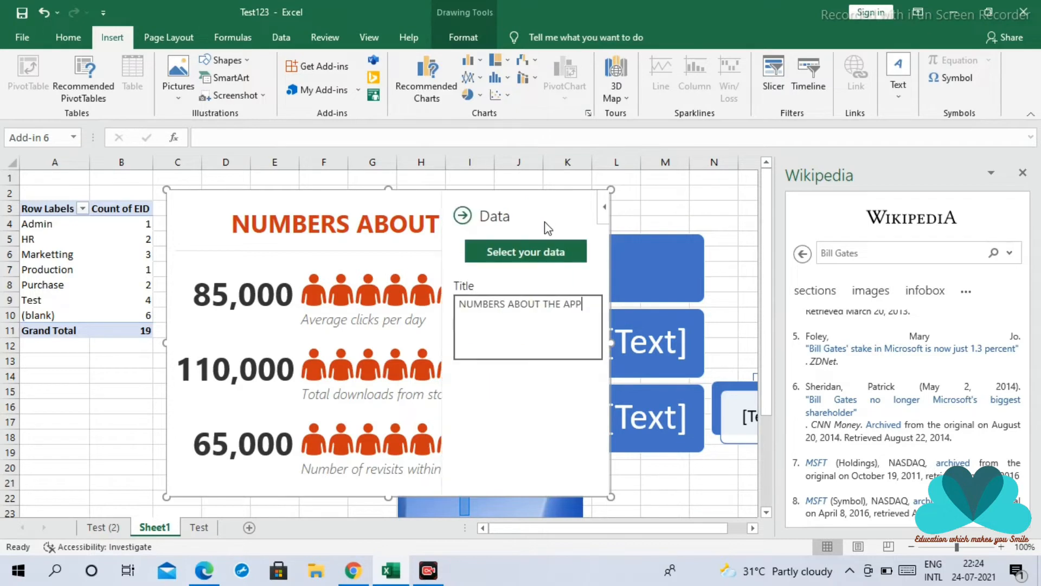
click(531, 257)
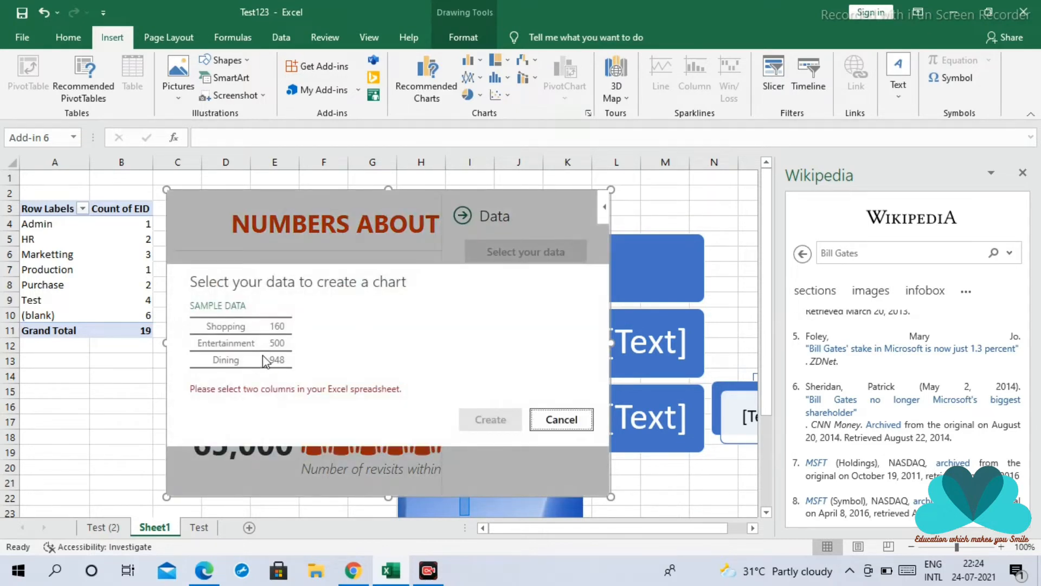
drag(35, 211, 126, 299)
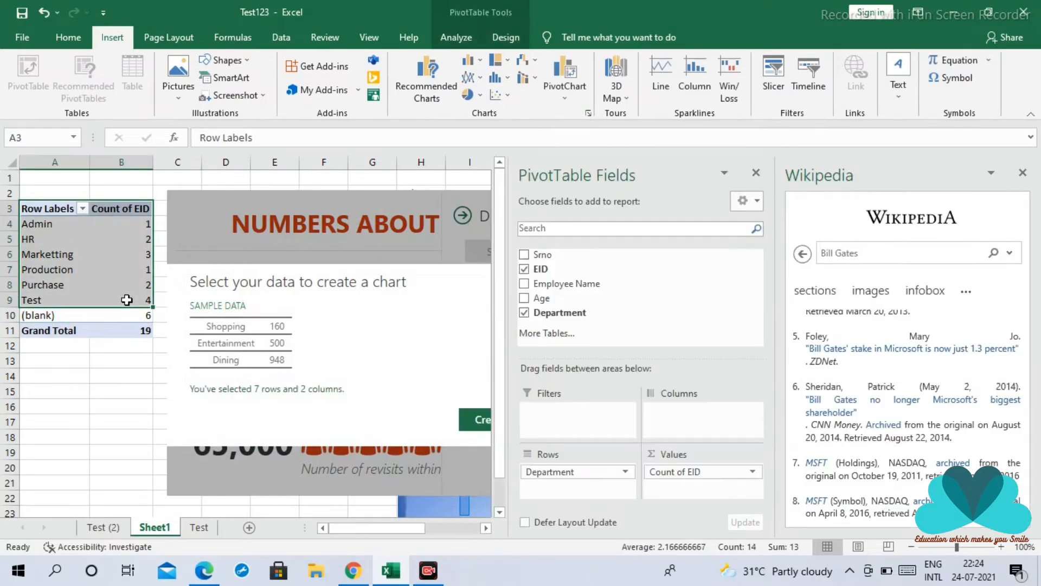
click(477, 419)
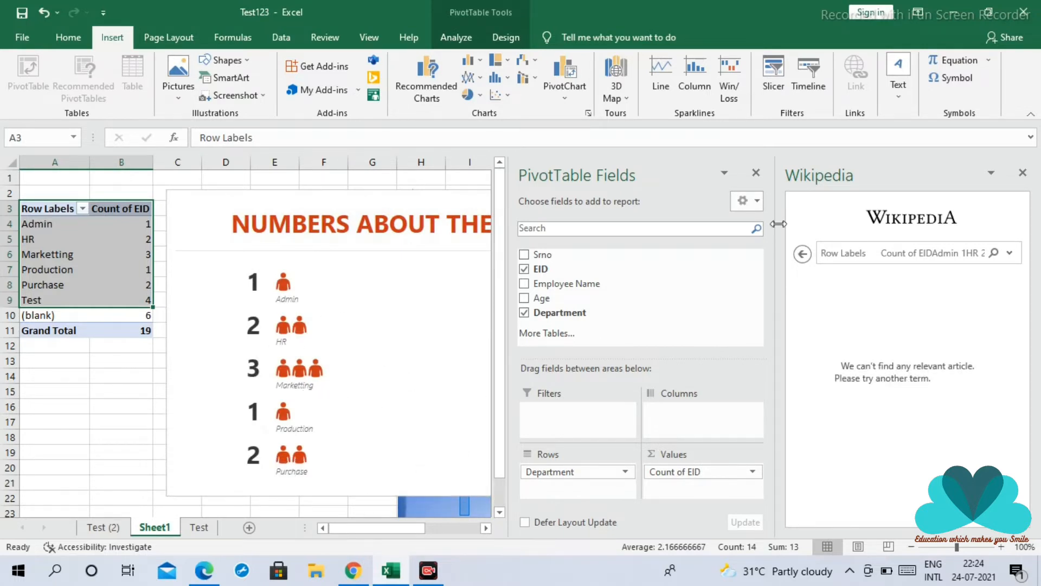
click(756, 172)
click(665, 208)
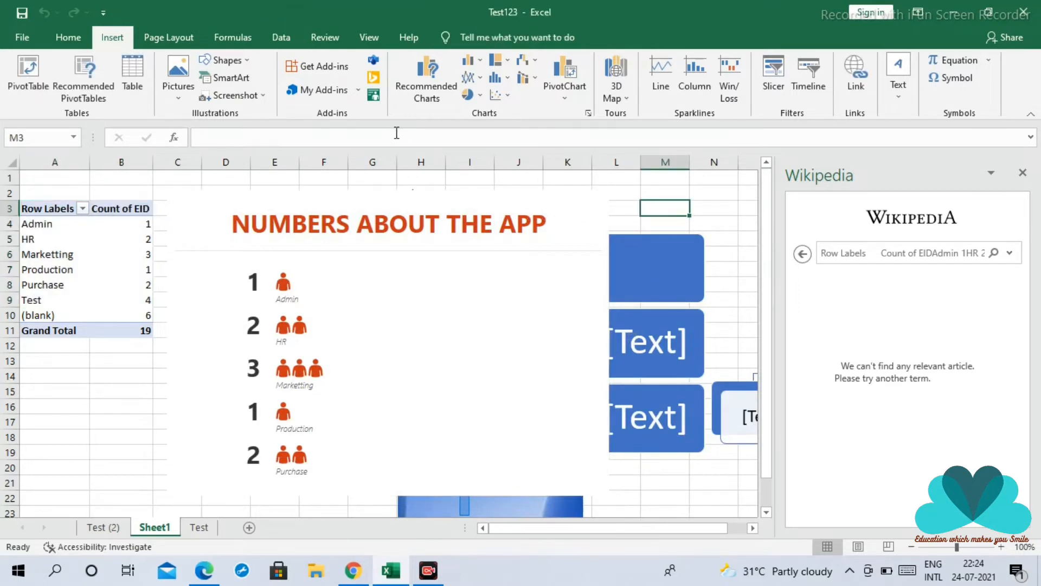
Insert the Bing Maps add-in on Sheet1 and add a new blank worksheet to the workbook
click(374, 78)
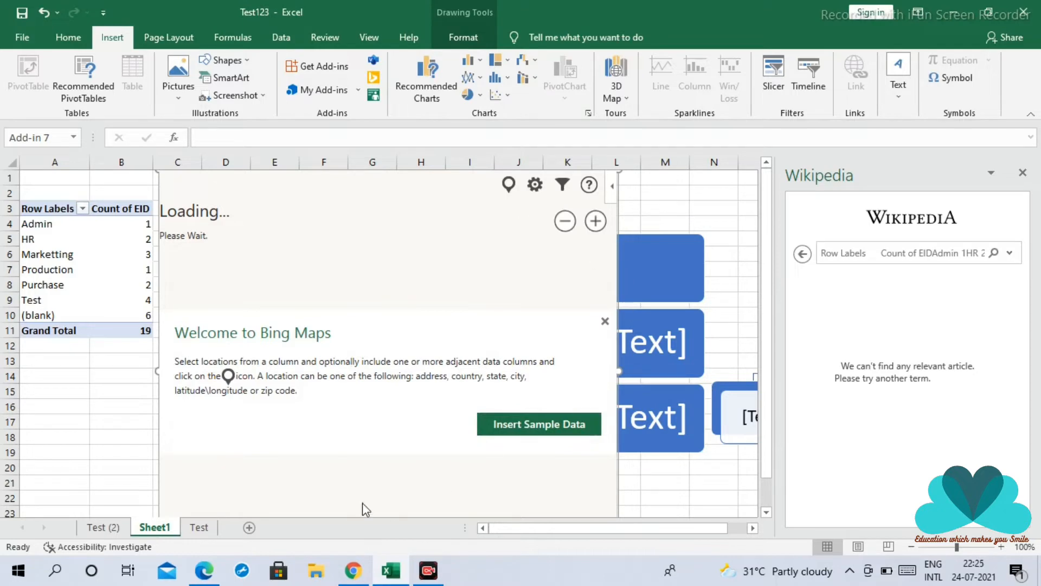
click(249, 527)
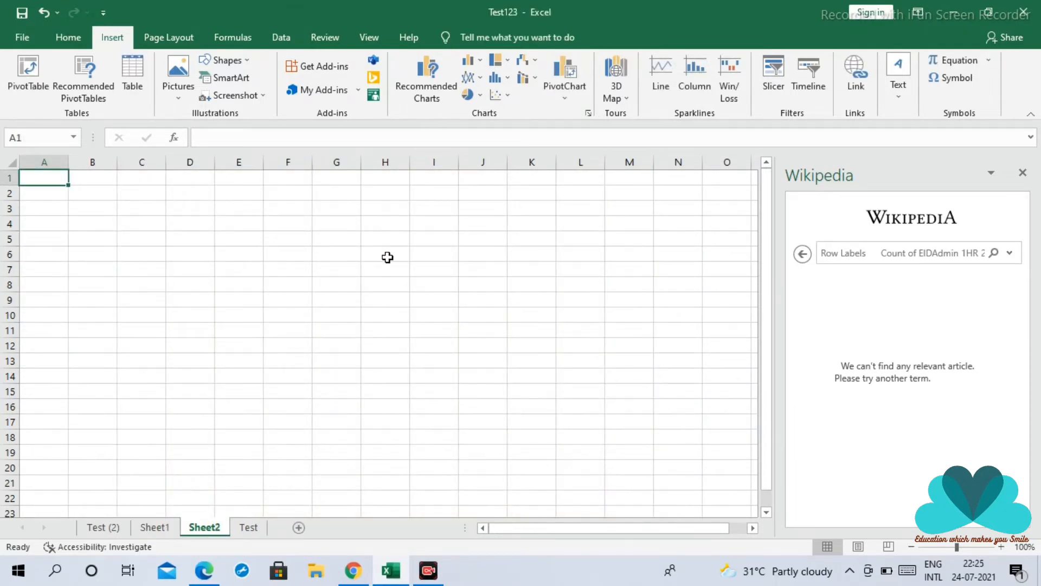
click(440, 269)
click(206, 217)
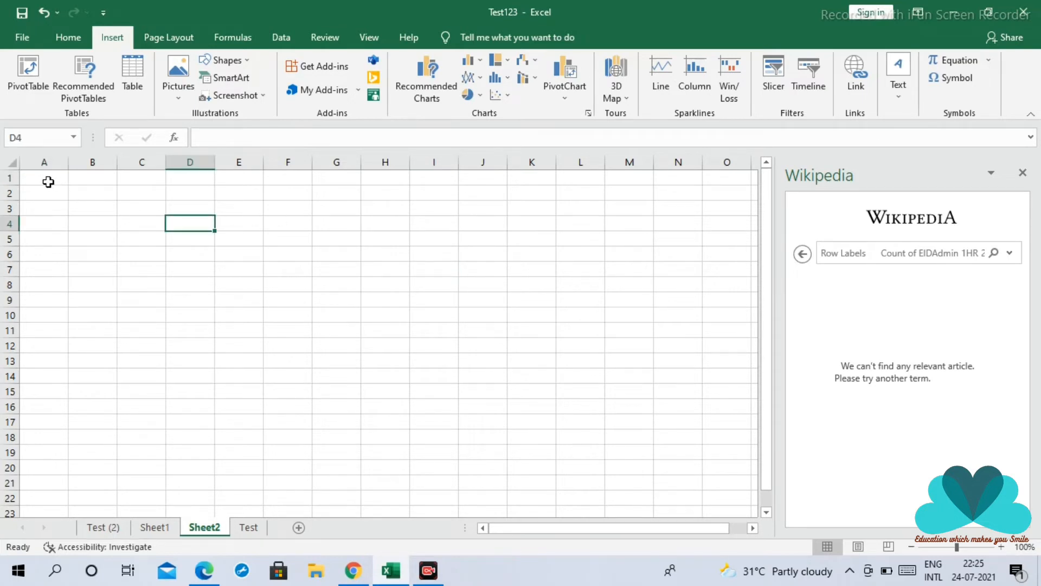
drag(47, 181, 259, 253)
click(460, 256)
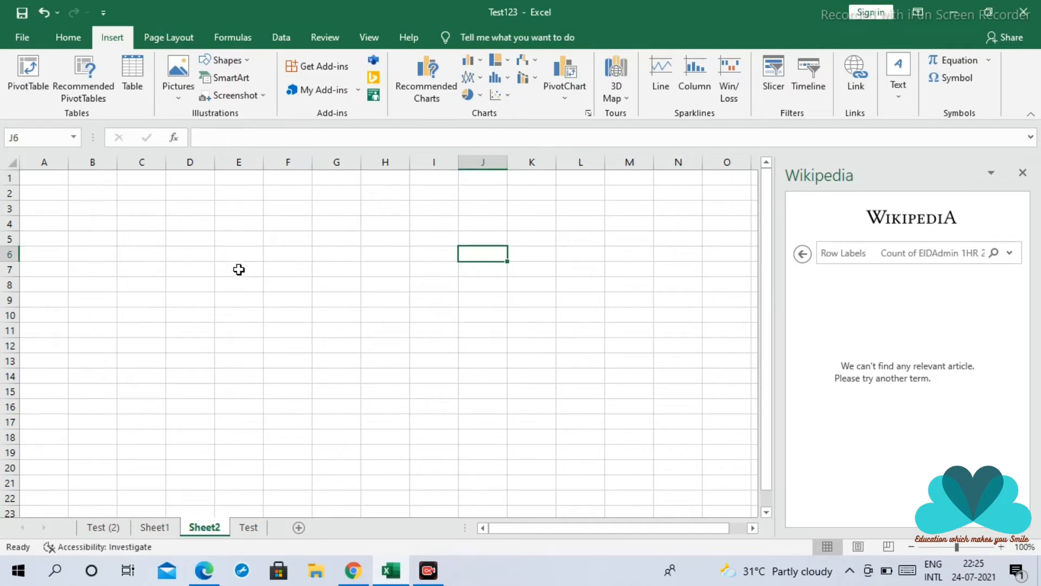
click(324, 271)
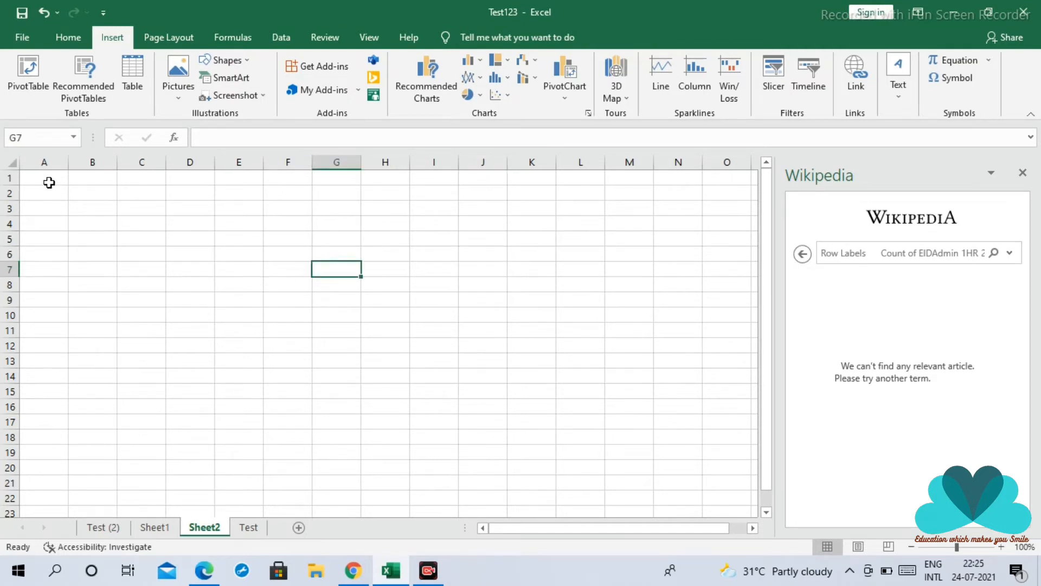
Insert a clustered bar chart on Sheet1 from the PivotTable range A3:B10
click(154, 527)
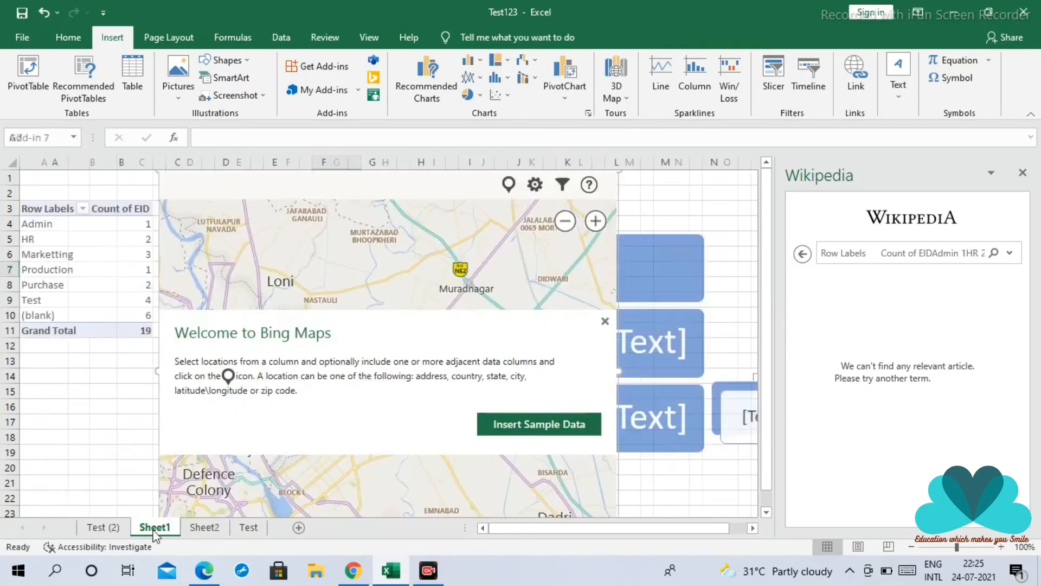
drag(49, 209, 139, 314)
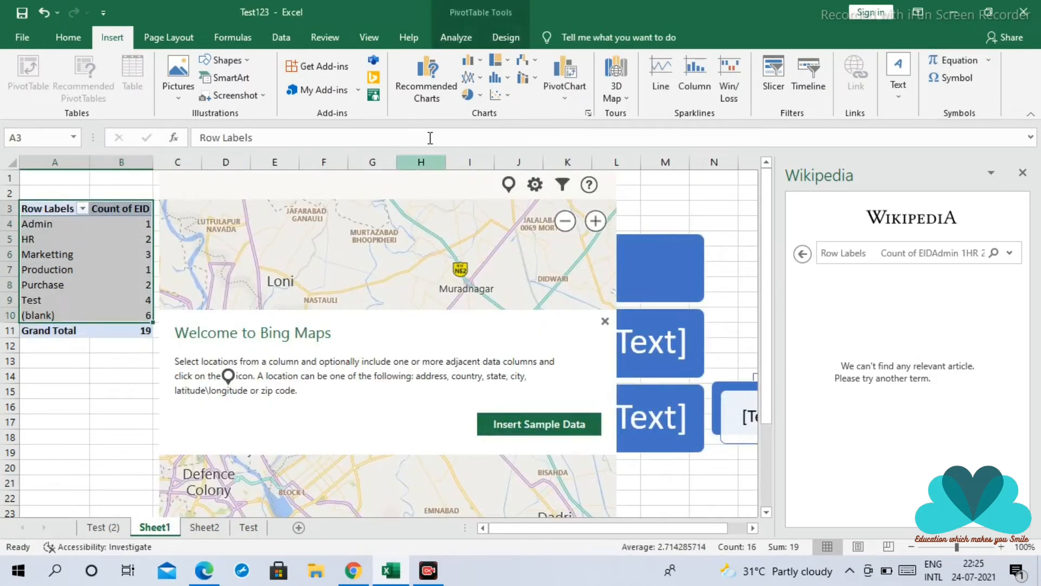
click(441, 97)
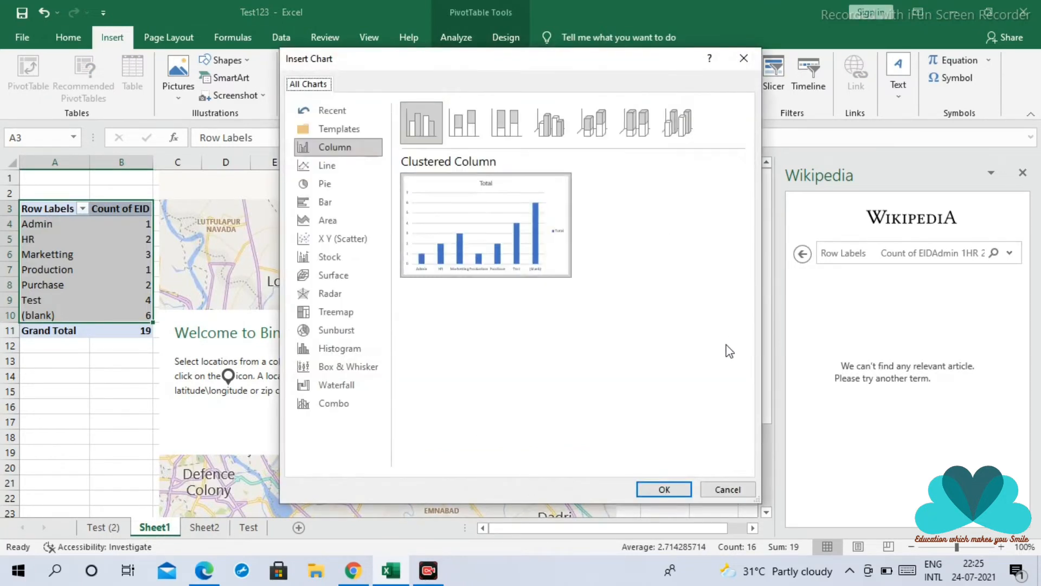
click(324, 167)
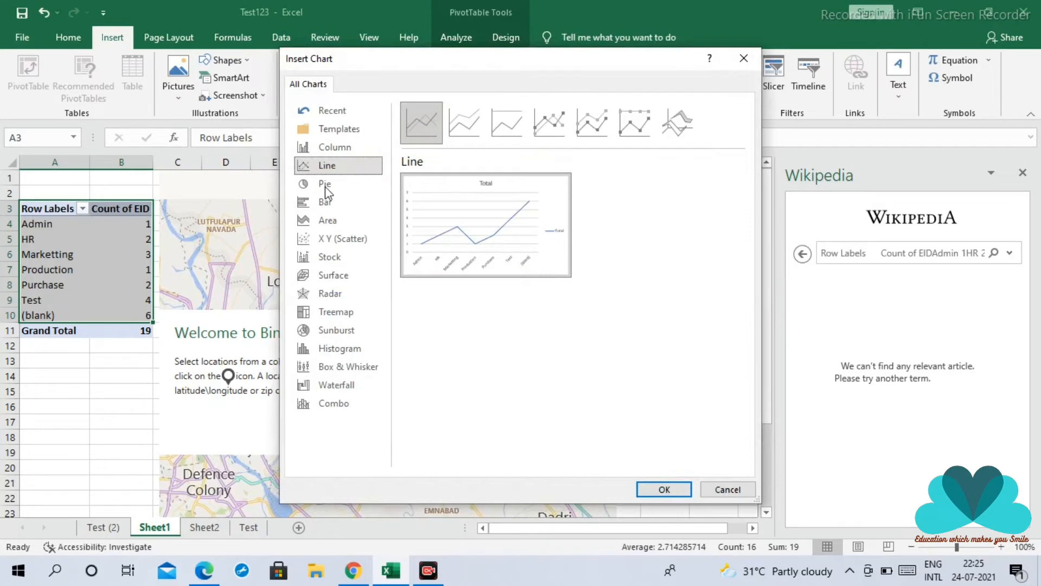
click(326, 202)
mouse_move(443, 240)
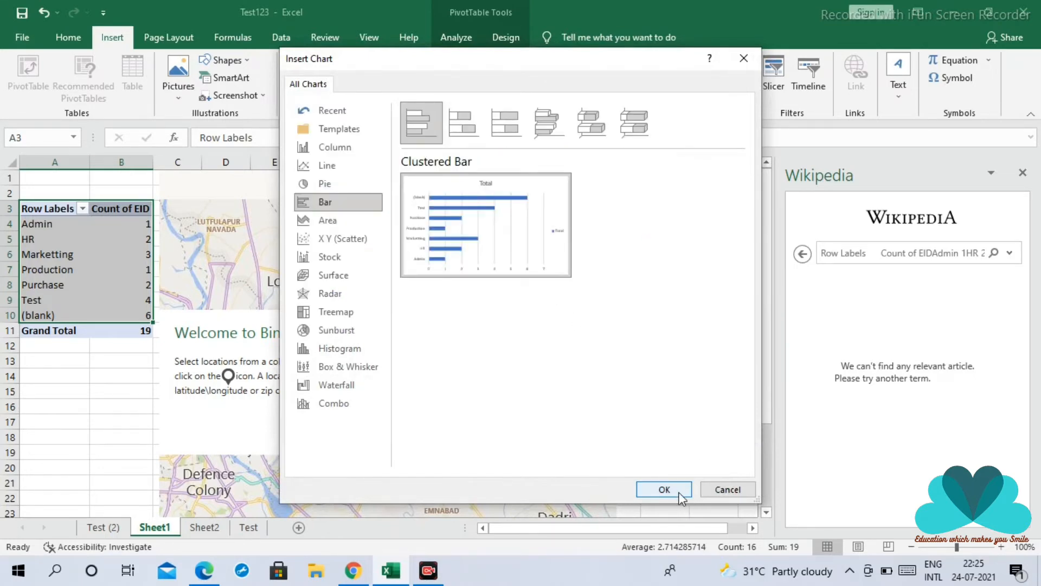
click(664, 489)
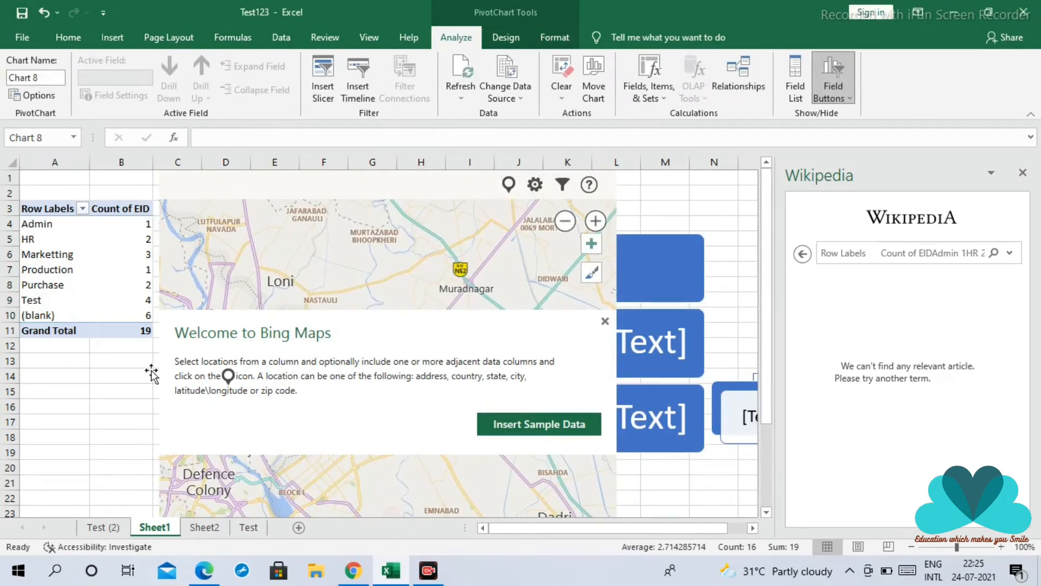
Delete the Bing Maps and People Graph add-ins covering the charts on Sheet1
click(106, 300)
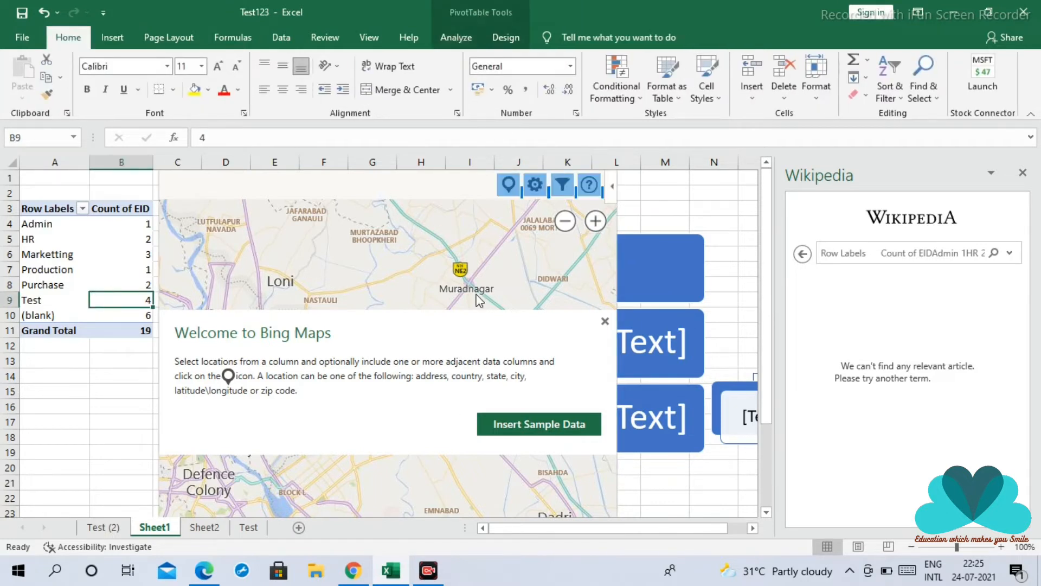
click(612, 186)
click(496, 270)
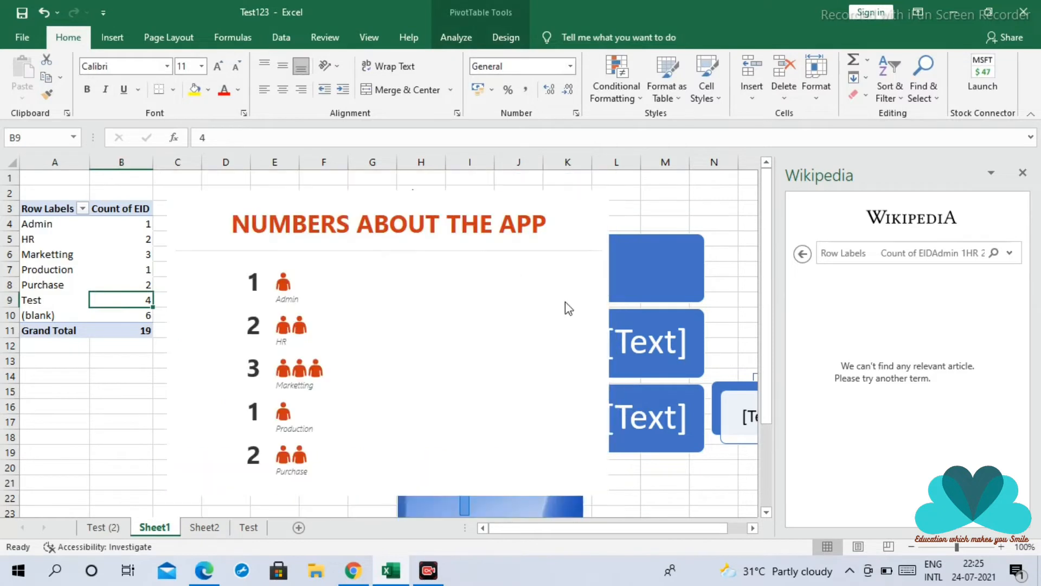
mouse_move(585, 201)
click(610, 214)
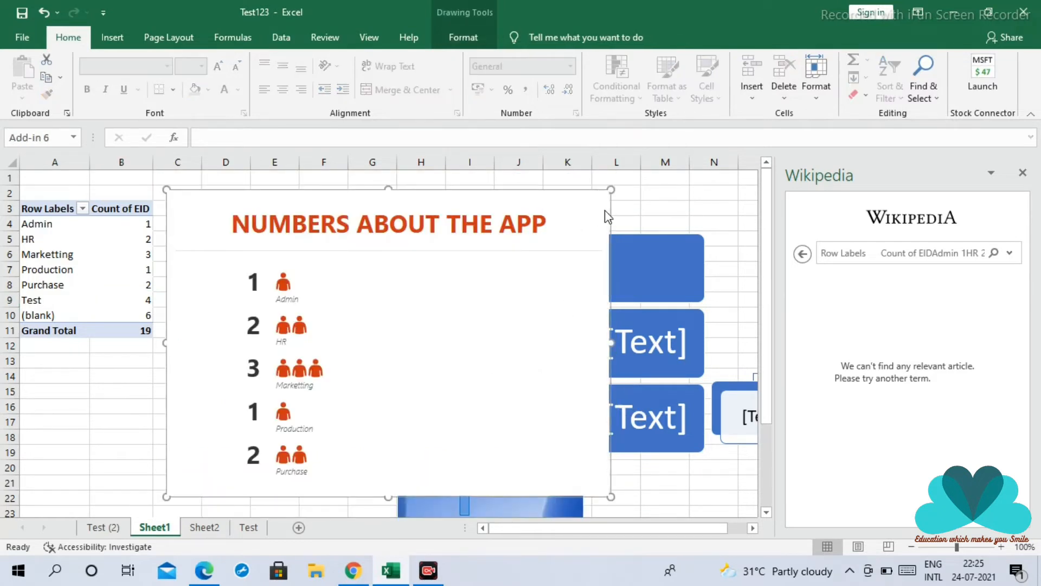
click(605, 212)
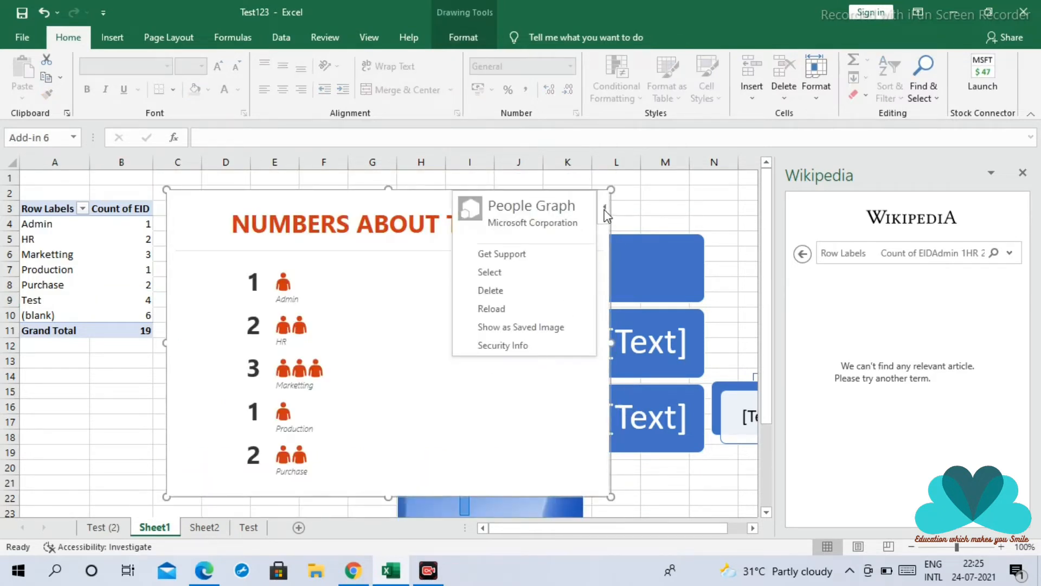
click(487, 295)
click(665, 226)
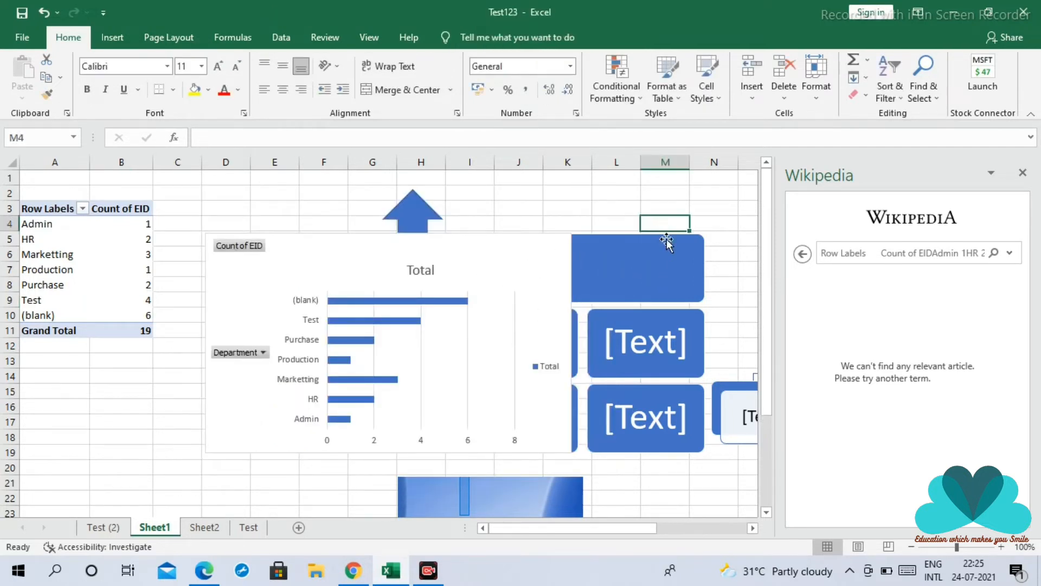
Delete the SmartArt diagram behind the bar chart and move the chart slightly up on Sheet1
click(666, 242)
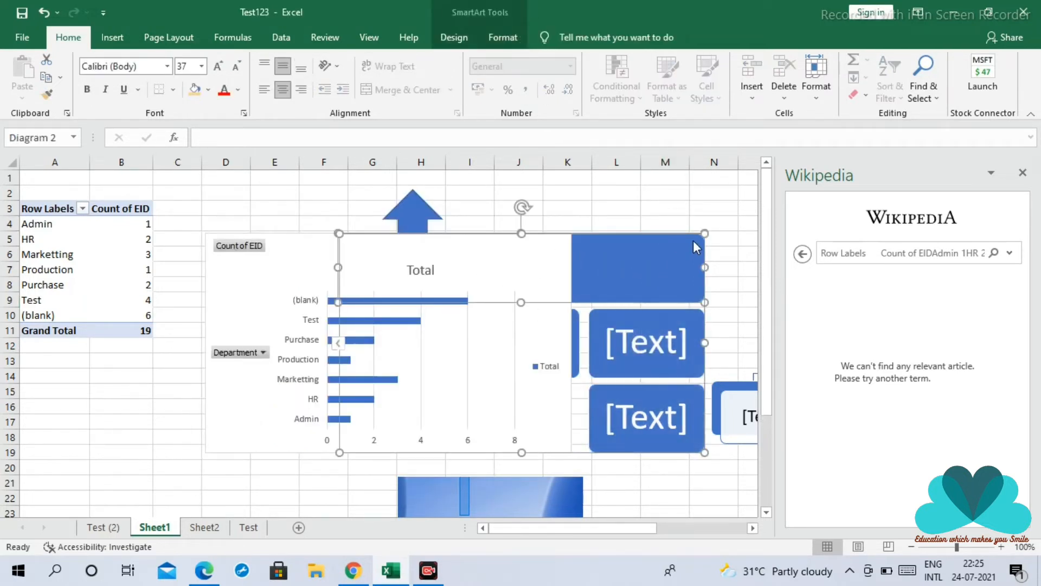
right_click(676, 233)
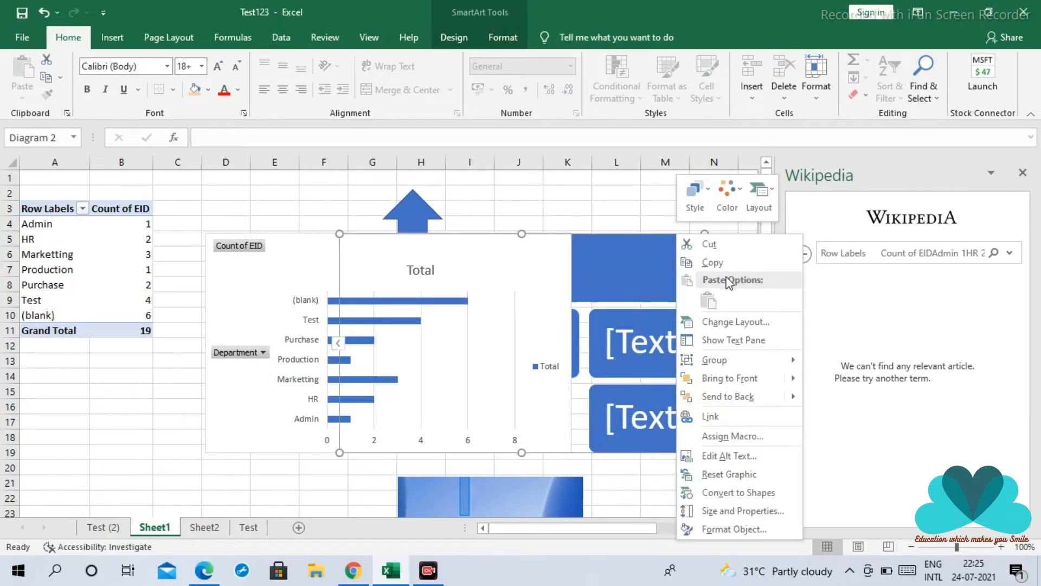
click(627, 243)
key(Delete)
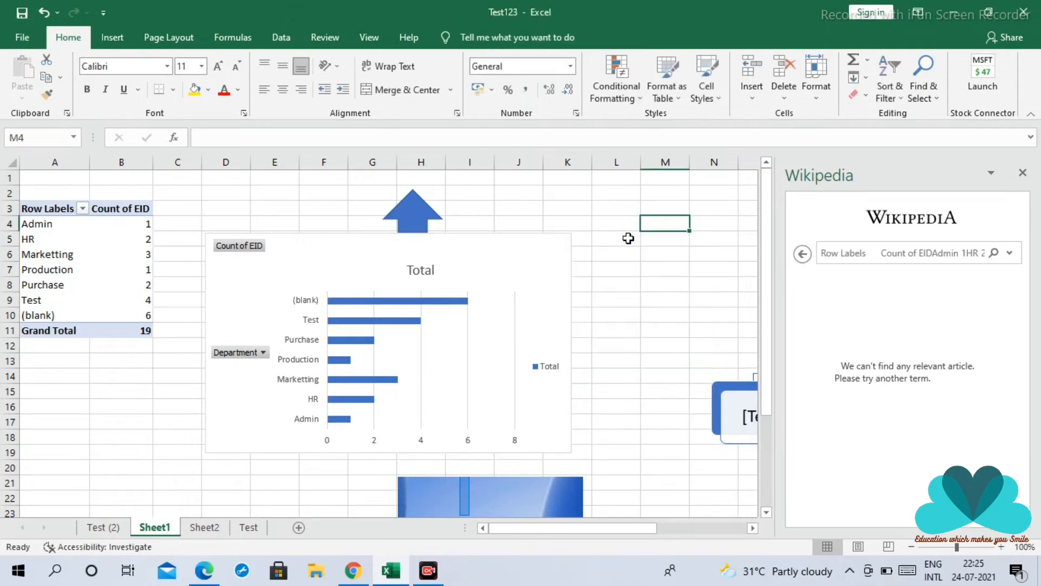
drag(302, 239, 300, 209)
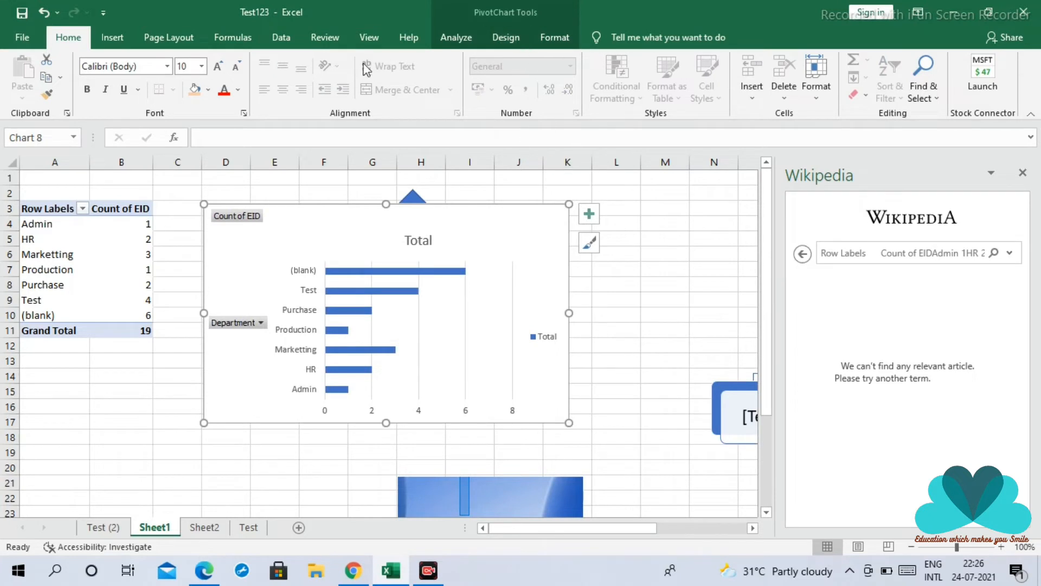
Insert a 2-D clustered column chart from the PivotTable range A3:B9 and move it down over the lower part of the bar chart
click(112, 38)
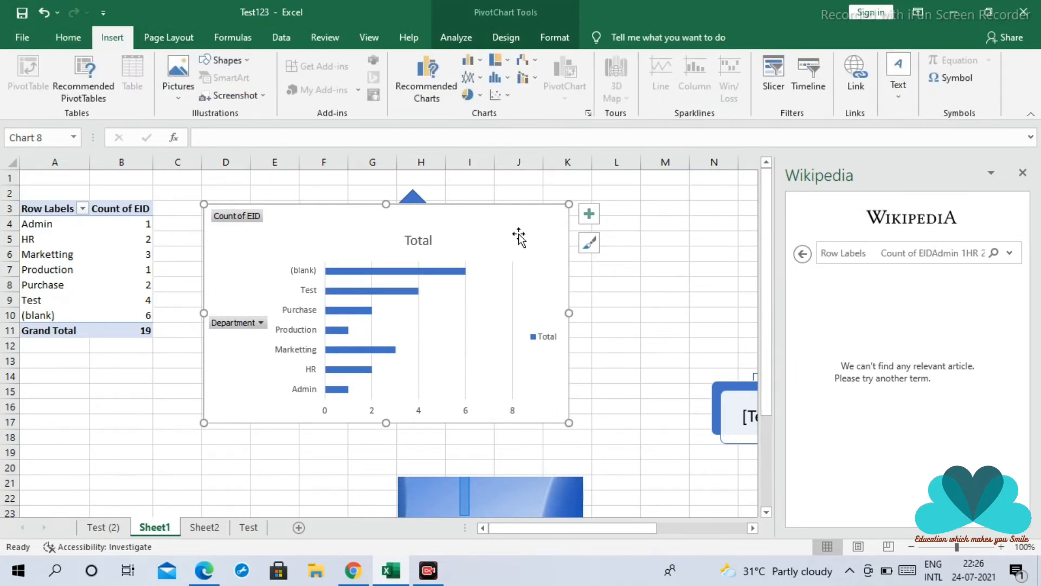
click(469, 59)
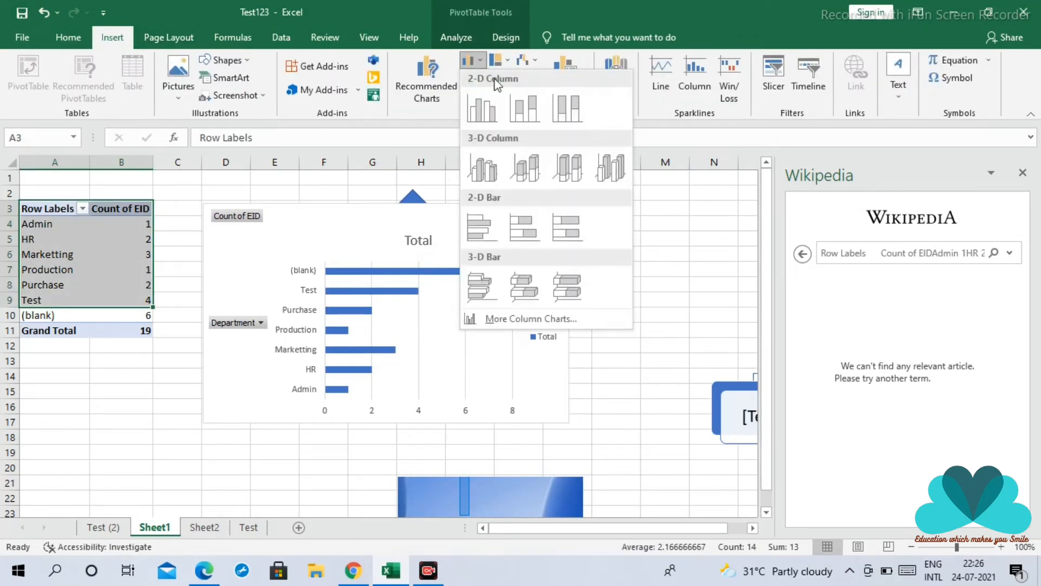
click(479, 100)
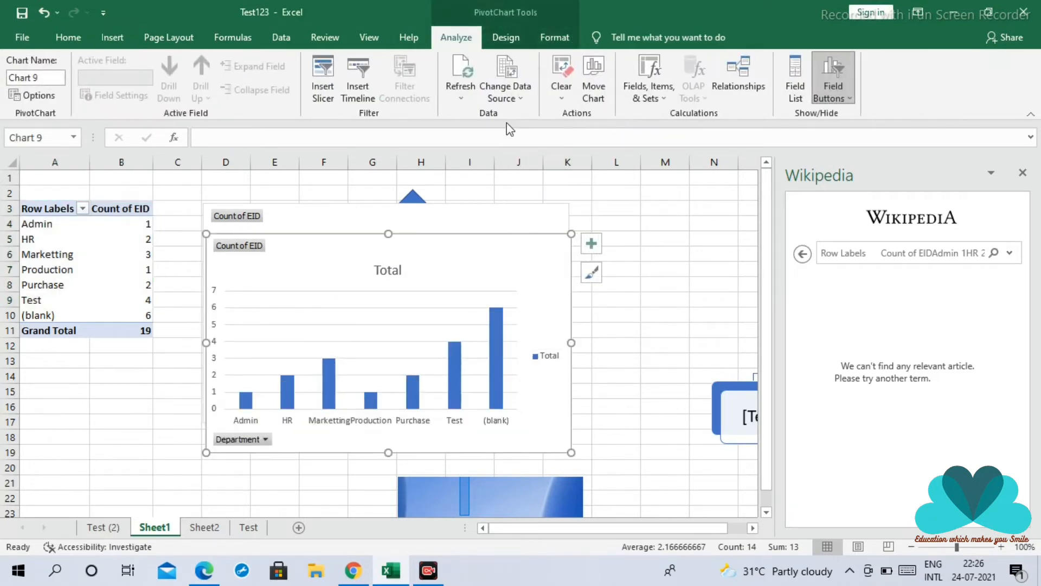
drag(520, 258, 492, 386)
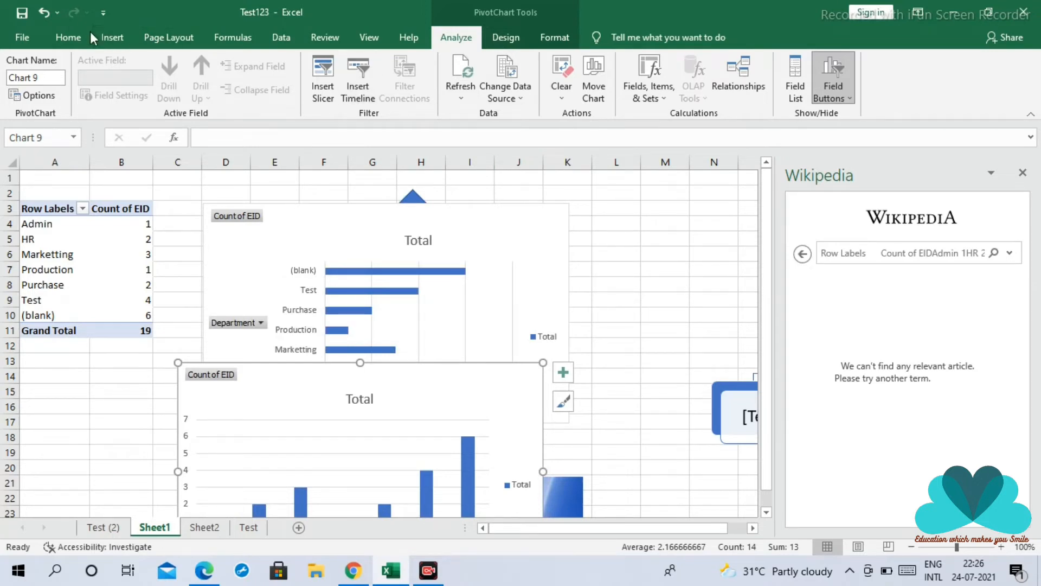
Deselect the charts and launch 3D Map from an empty cell on Sheet1
click(115, 39)
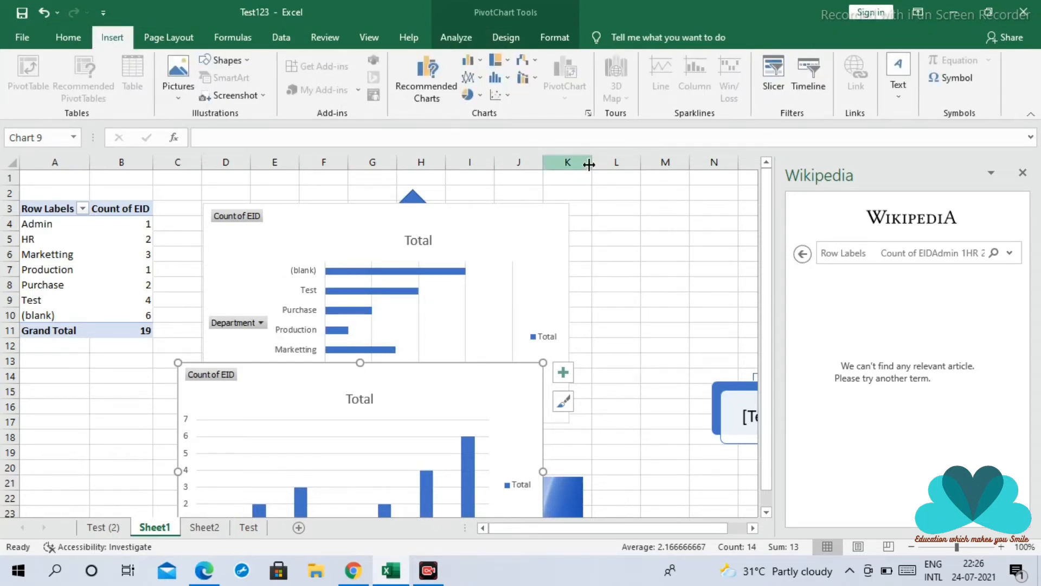
click(694, 302)
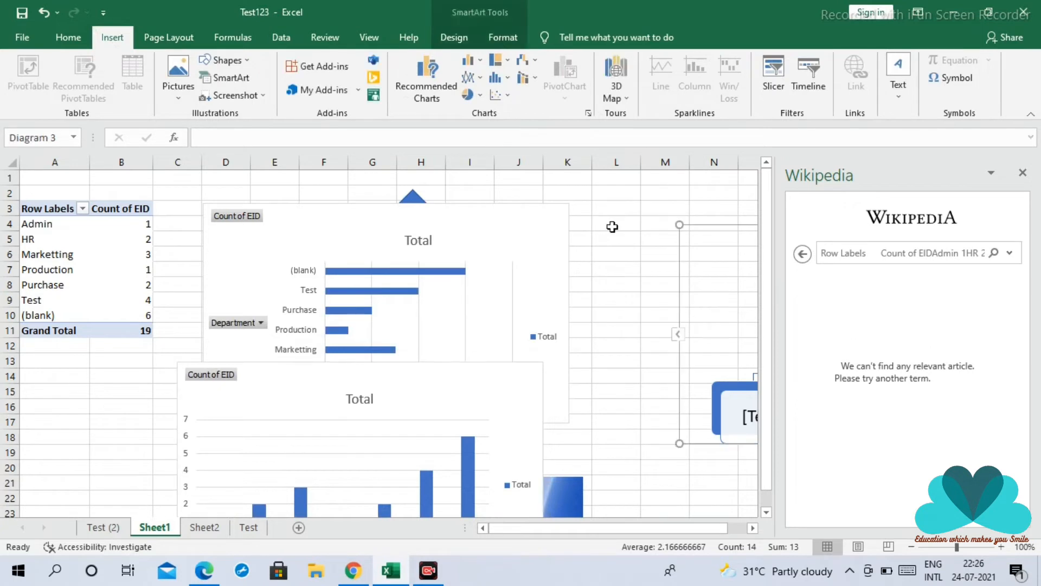
click(620, 210)
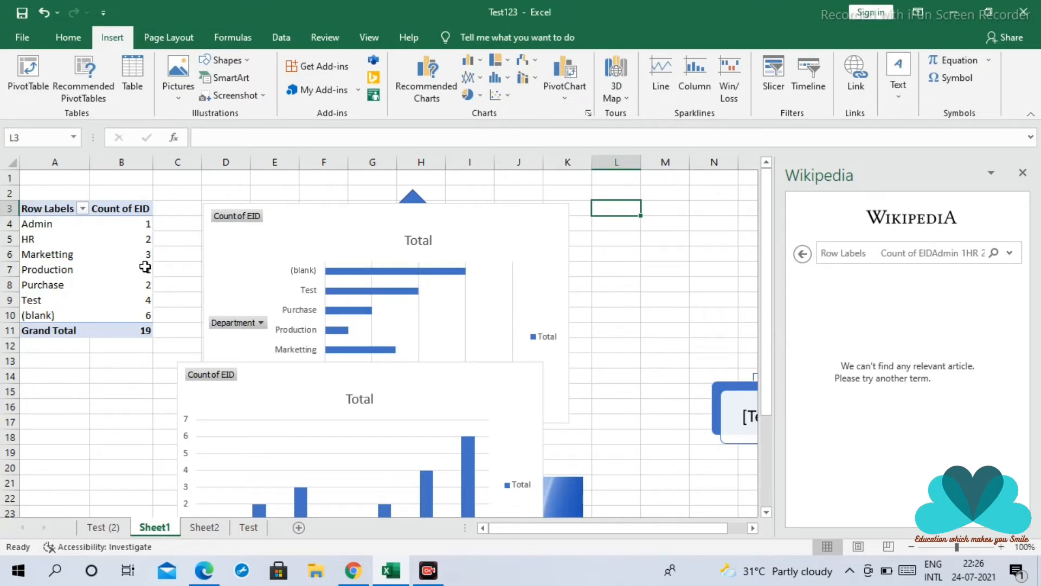
mouse_move(141, 268)
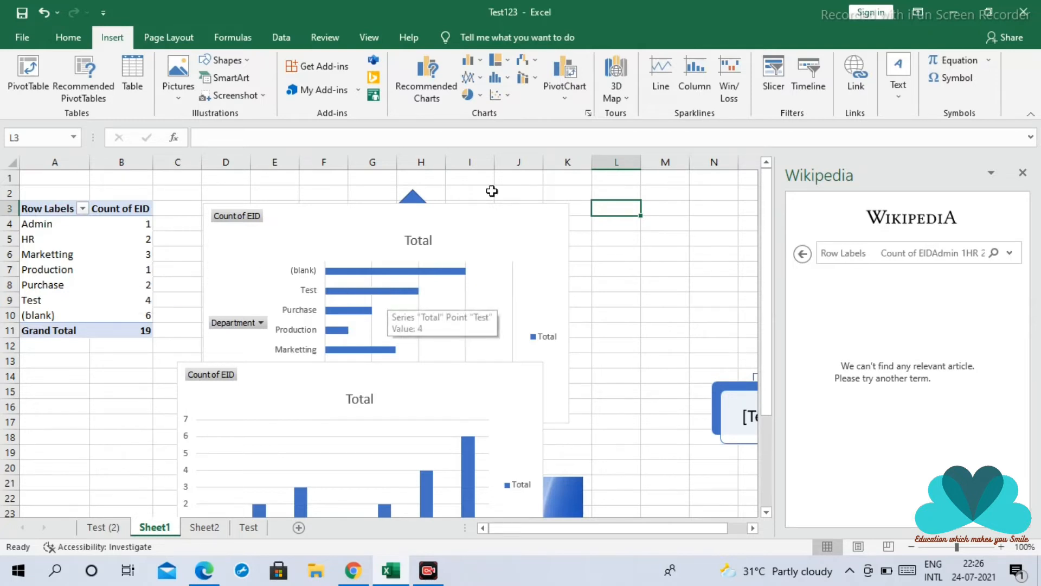
click(619, 76)
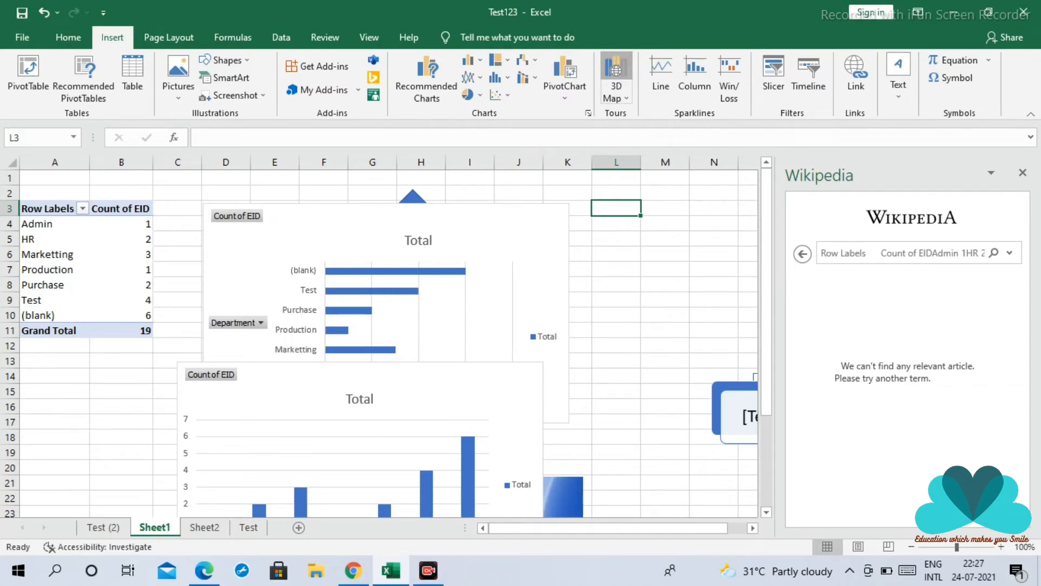
click(664, 254)
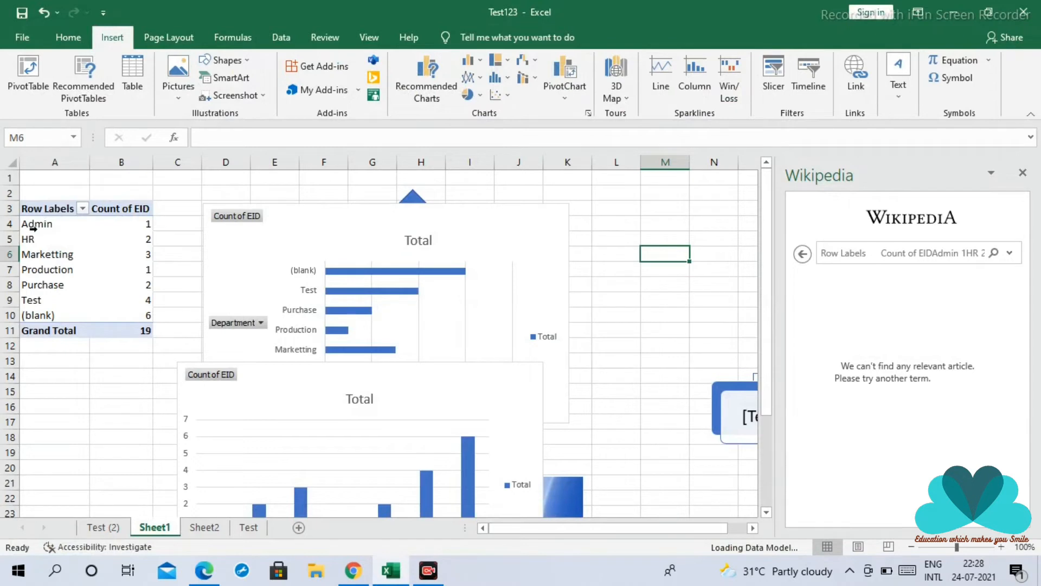
Copy the PivotTable cells A4:B9 from Sheet1 and paste them into Sheet2 starting at A1
drag(32, 227, 135, 297)
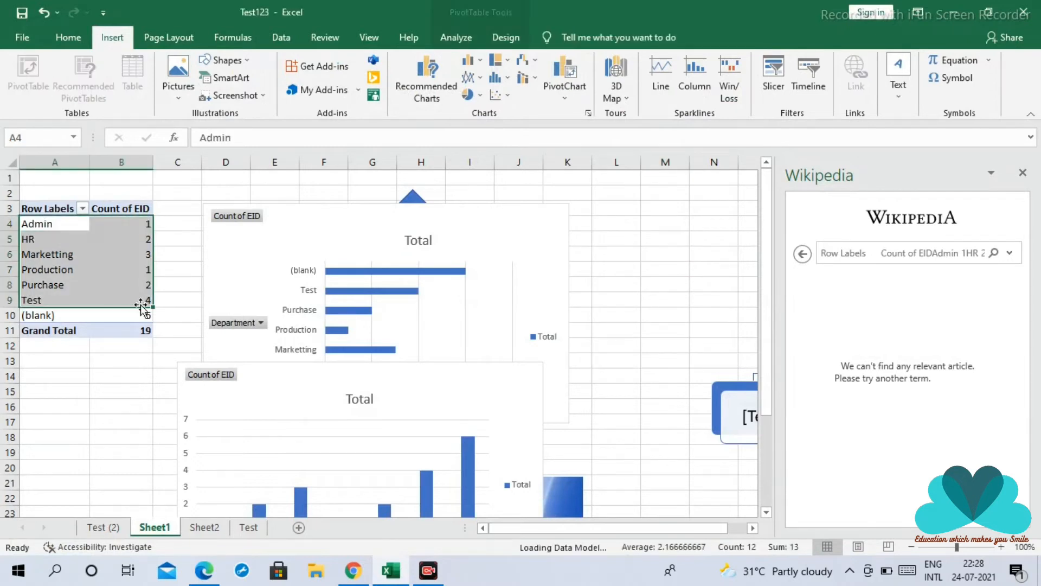
key(ctrl+c)
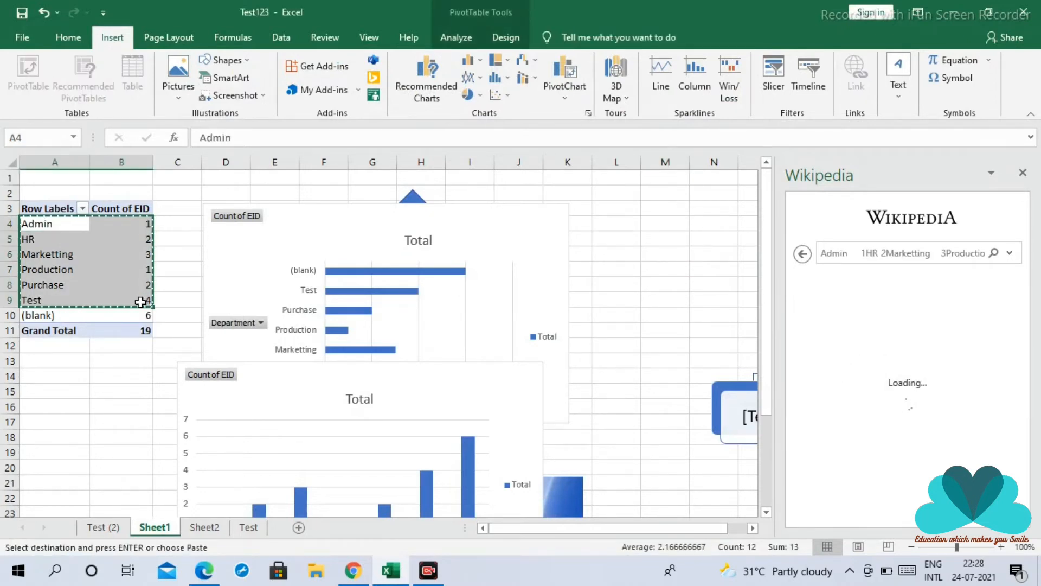
click(203, 527)
click(38, 178)
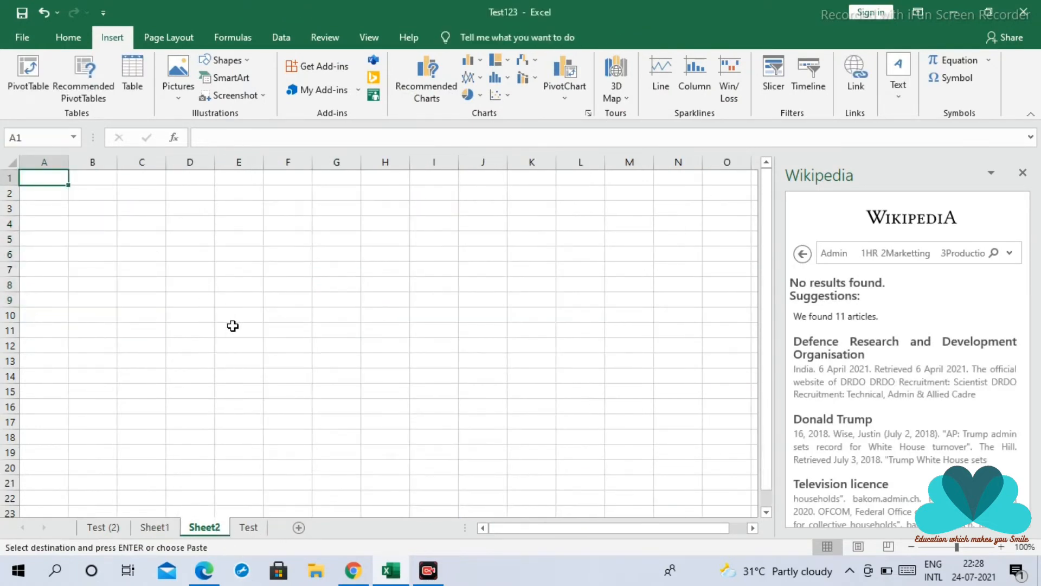
key(ctrl+v)
click(251, 334)
Insert a blank row above the pasted department data on Sheet2
click(6, 177)
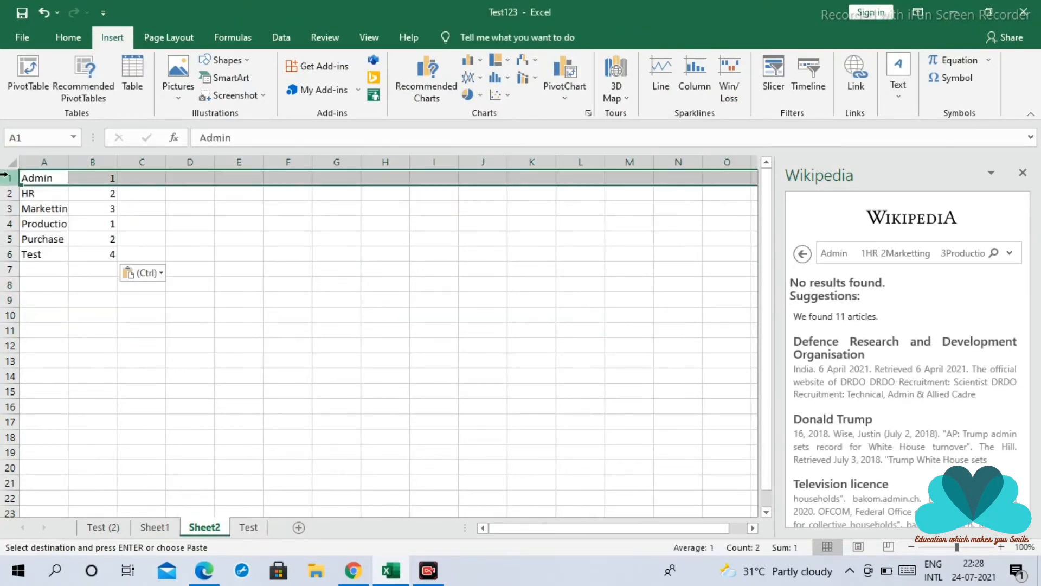
right_click(13, 177)
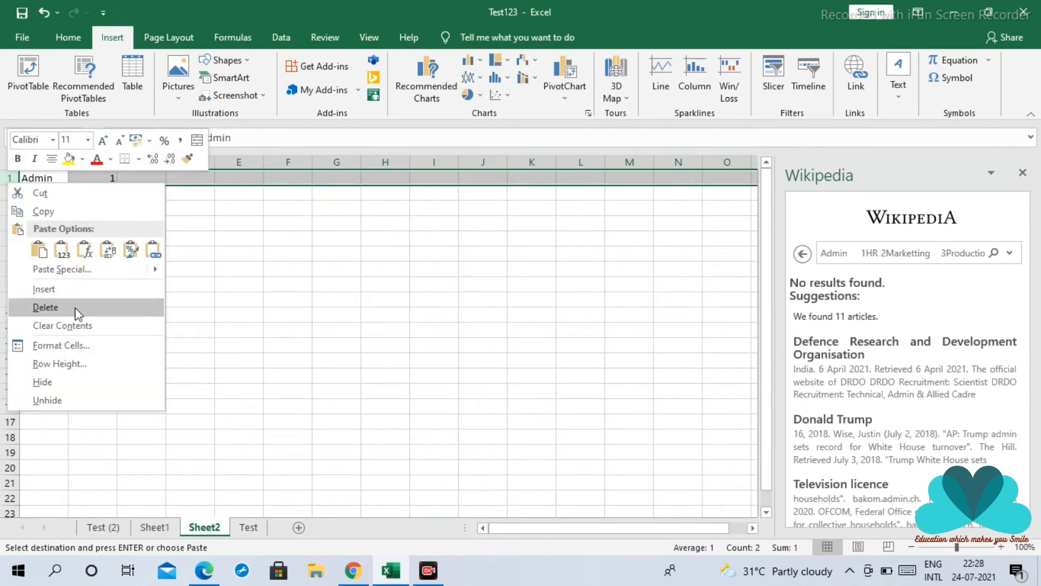
key(Escape)
click(234, 283)
Enter the column headers Dept in A1 and HC in B1 on Sheet2
click(42, 181)
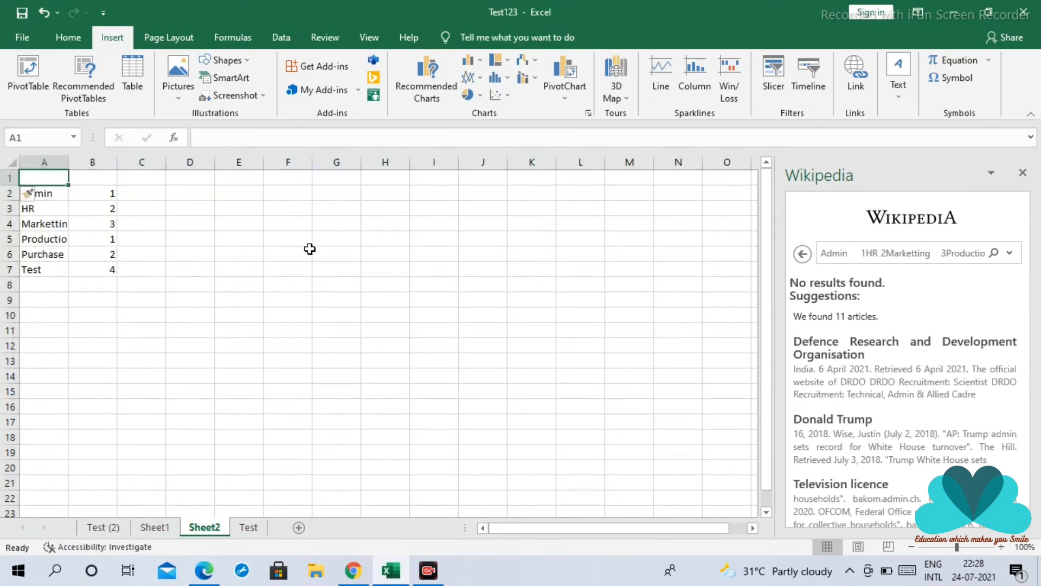
text(Dept)
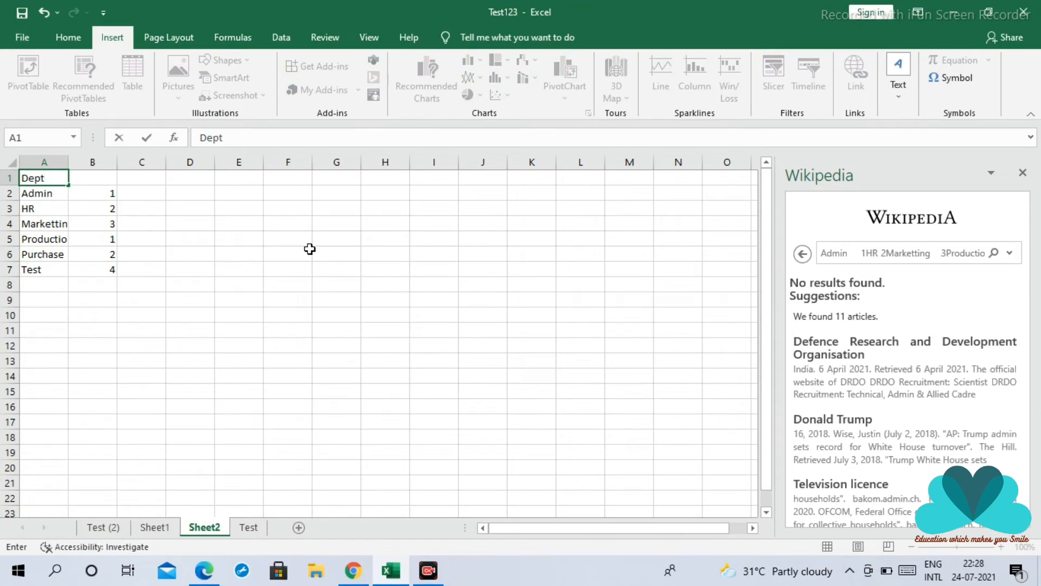
key(Tab)
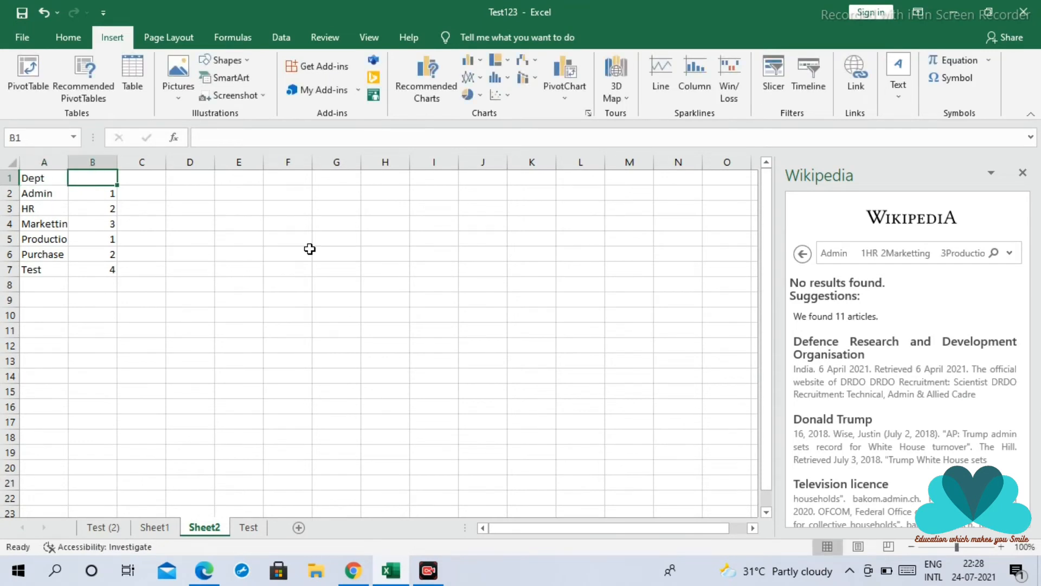
text(HC)
key(Return)
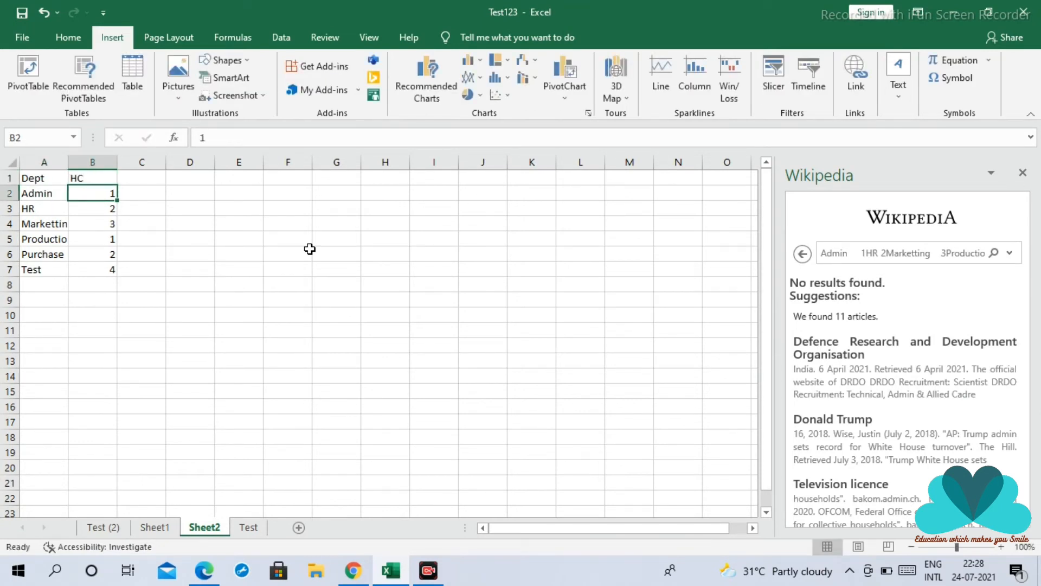
click(232, 270)
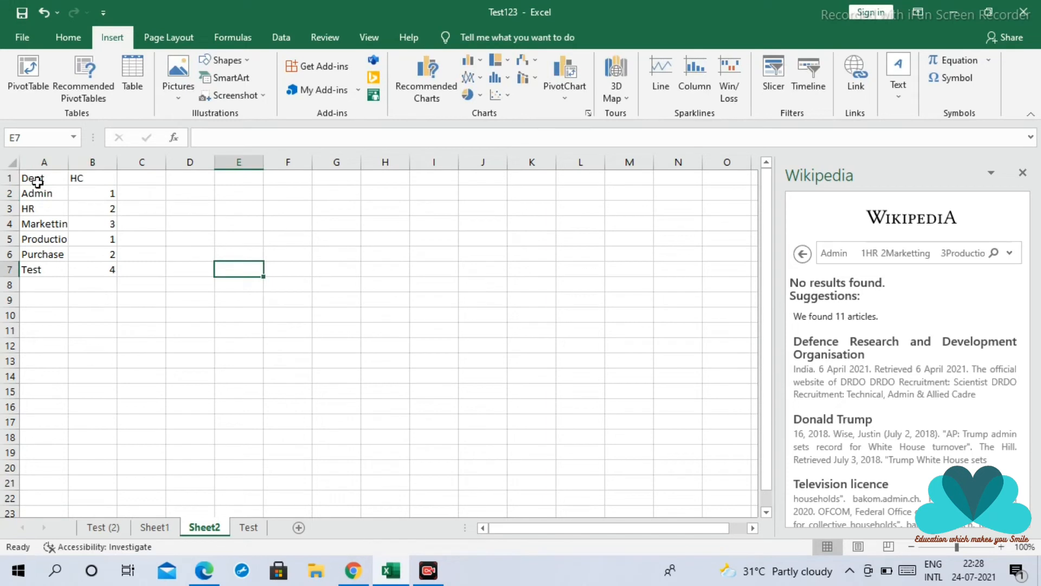
Insert a line sparkline in cell E3 of Sheet2 based on the headcount data in B2:B7
drag(34, 179, 93, 194)
click(185, 236)
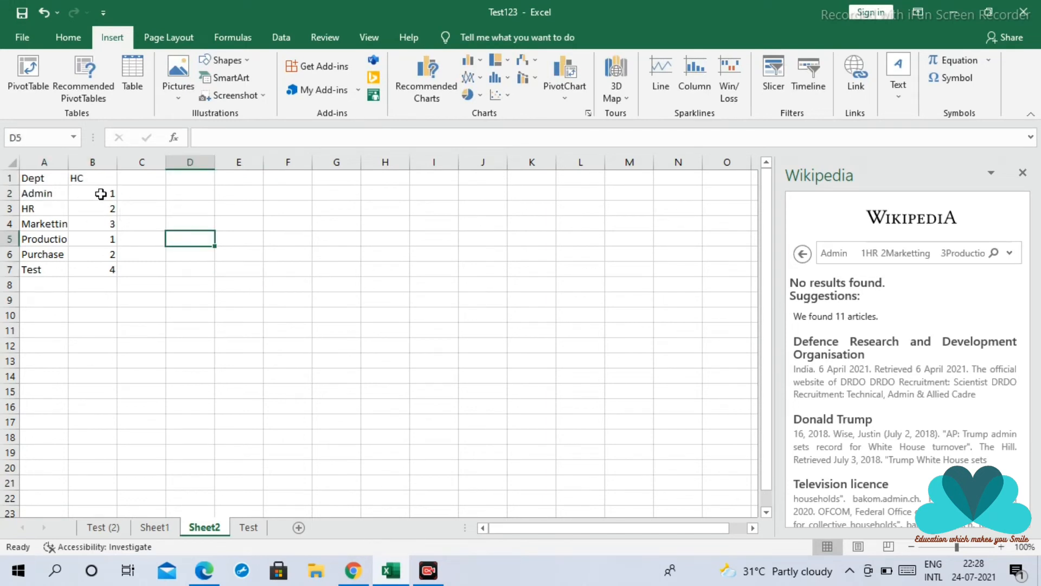
click(238, 203)
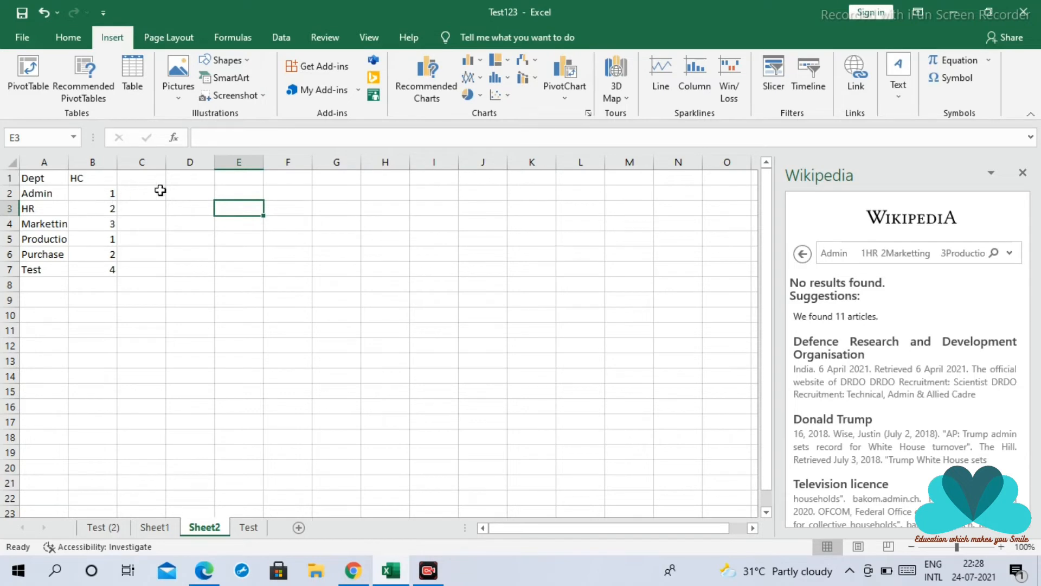
click(661, 73)
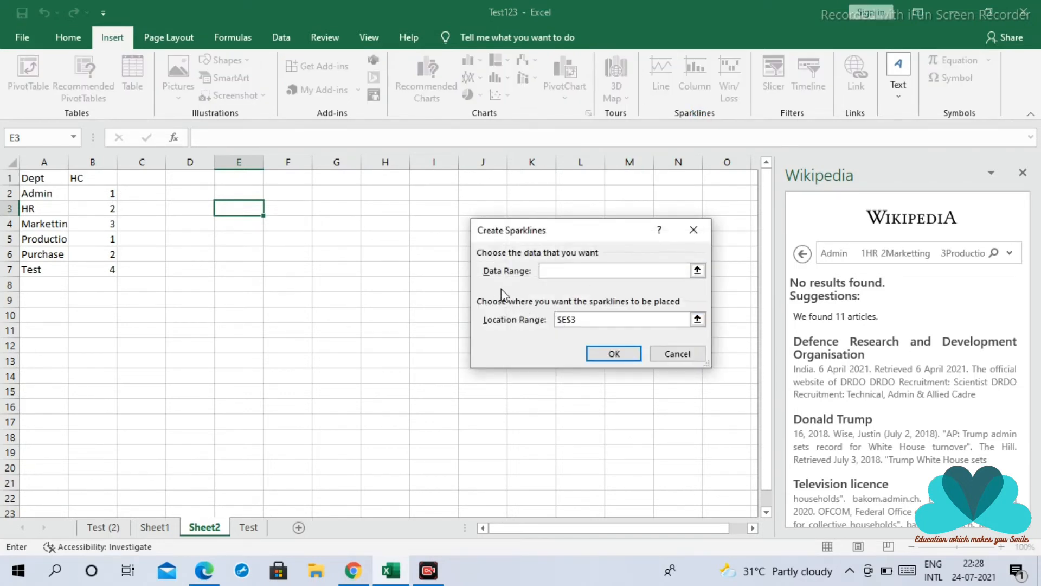
drag(94, 193, 94, 269)
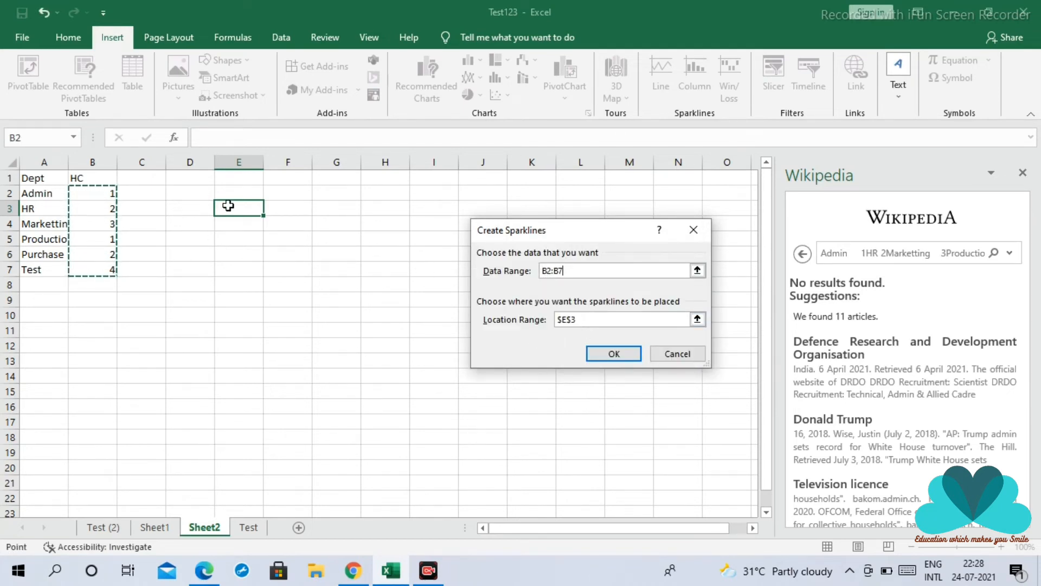
click(615, 351)
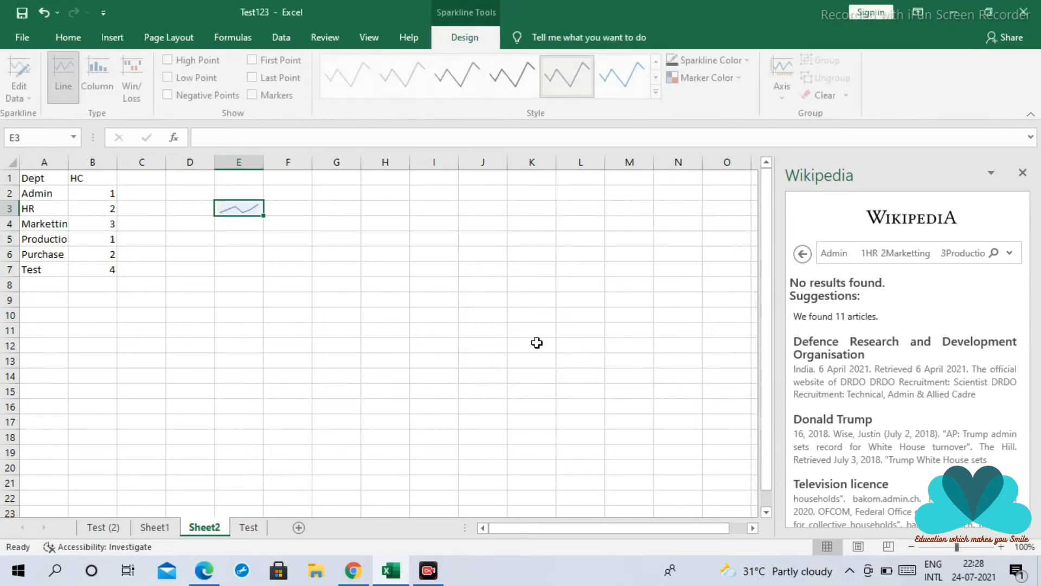
click(281, 253)
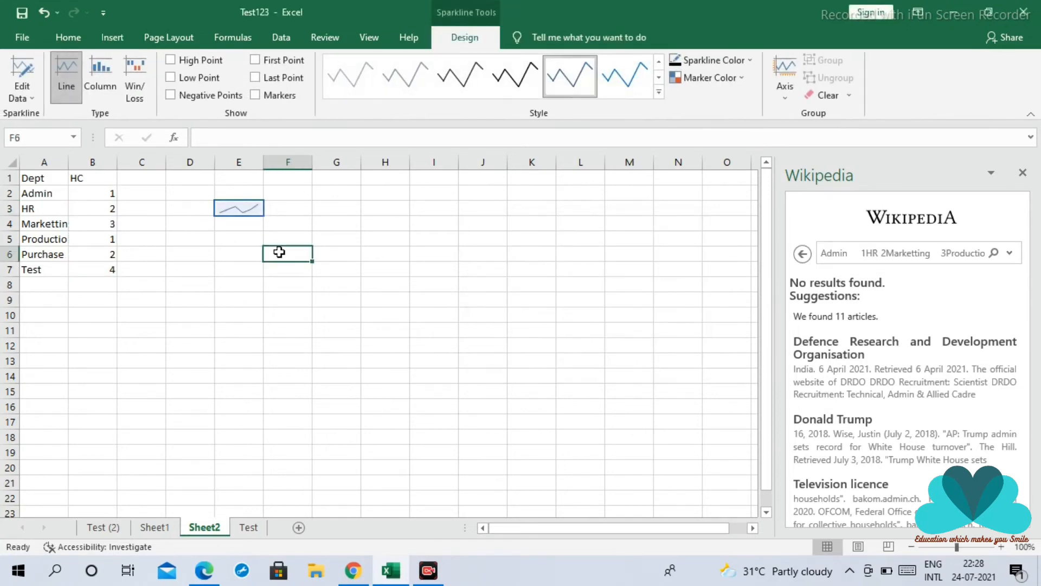
Widen column E to roughly three times its width so the line sparkline is larger
click(241, 214)
drag(265, 158, 367, 165)
click(432, 239)
click(311, 262)
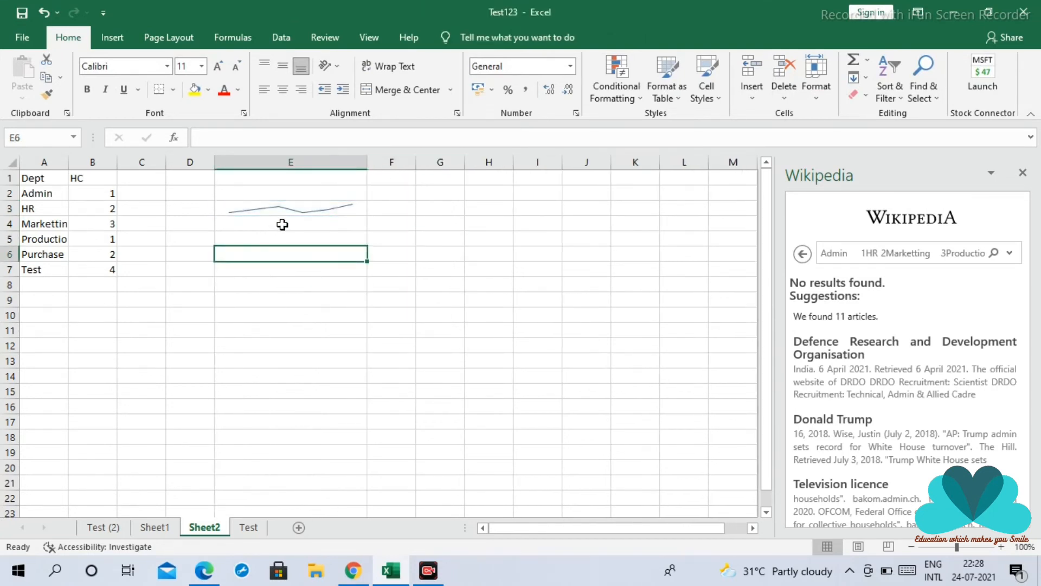
click(288, 245)
click(308, 285)
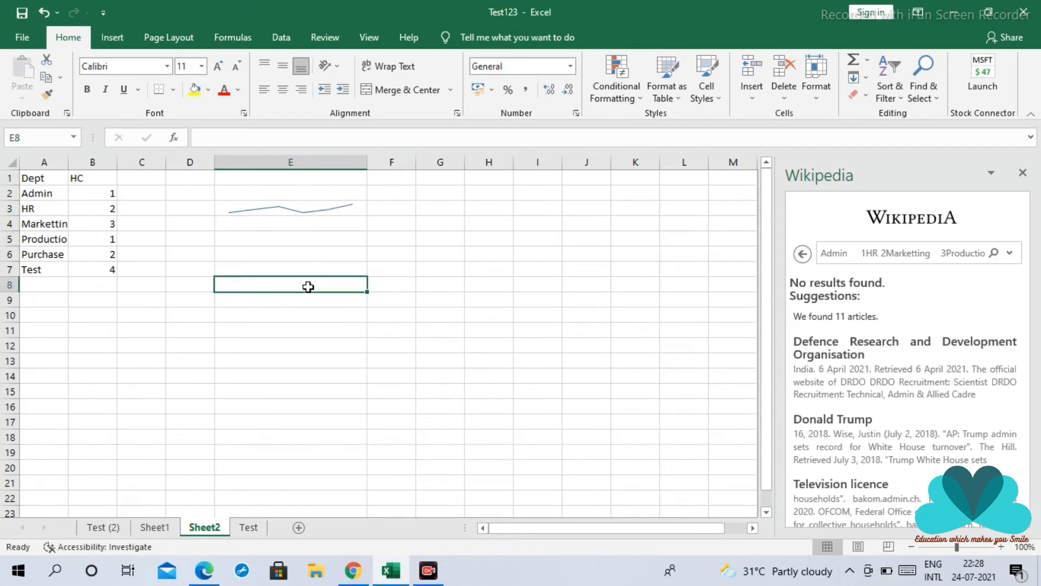
click(296, 325)
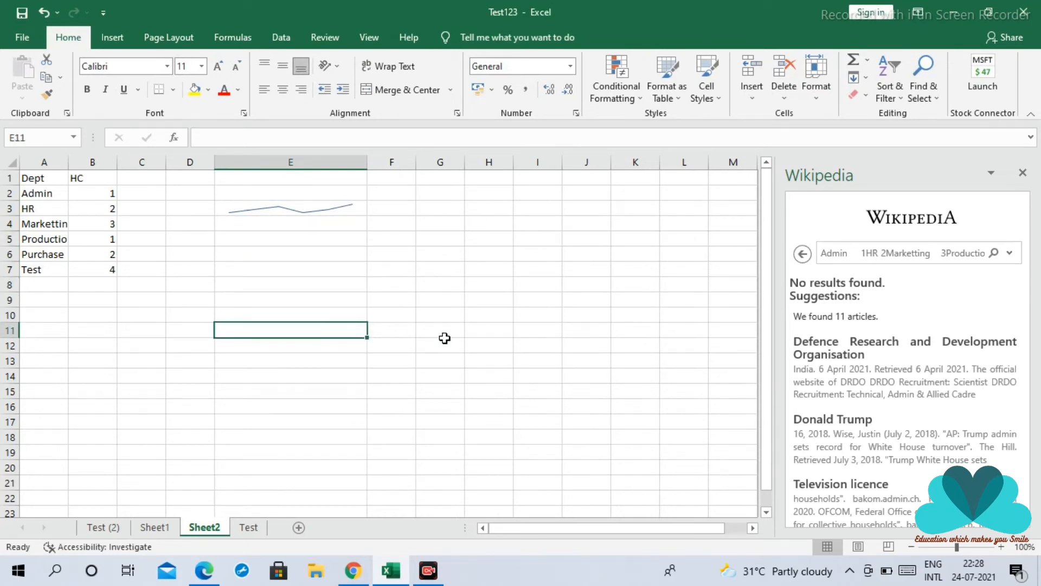
click(253, 210)
click(278, 243)
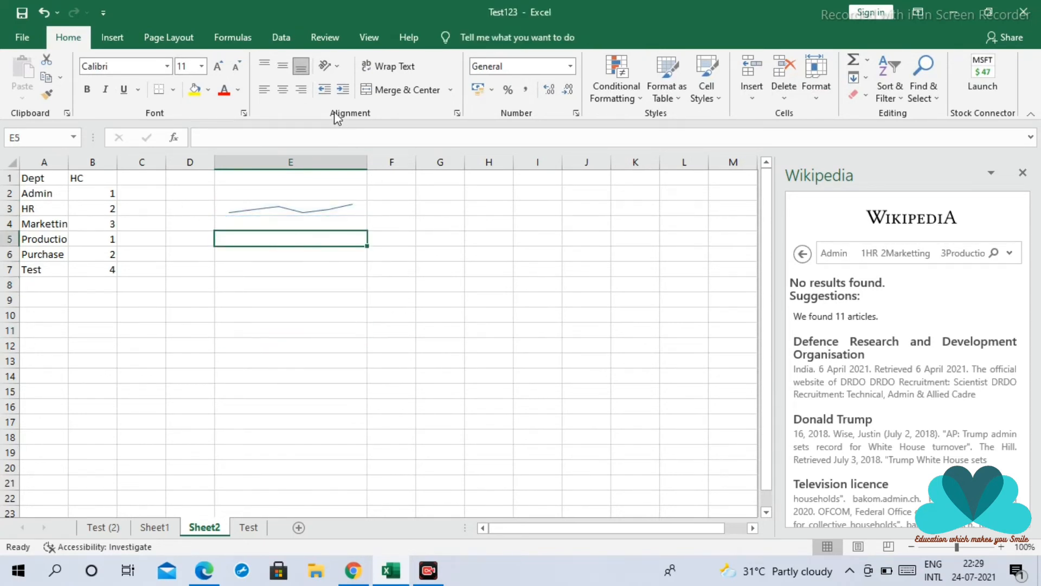
click(274, 202)
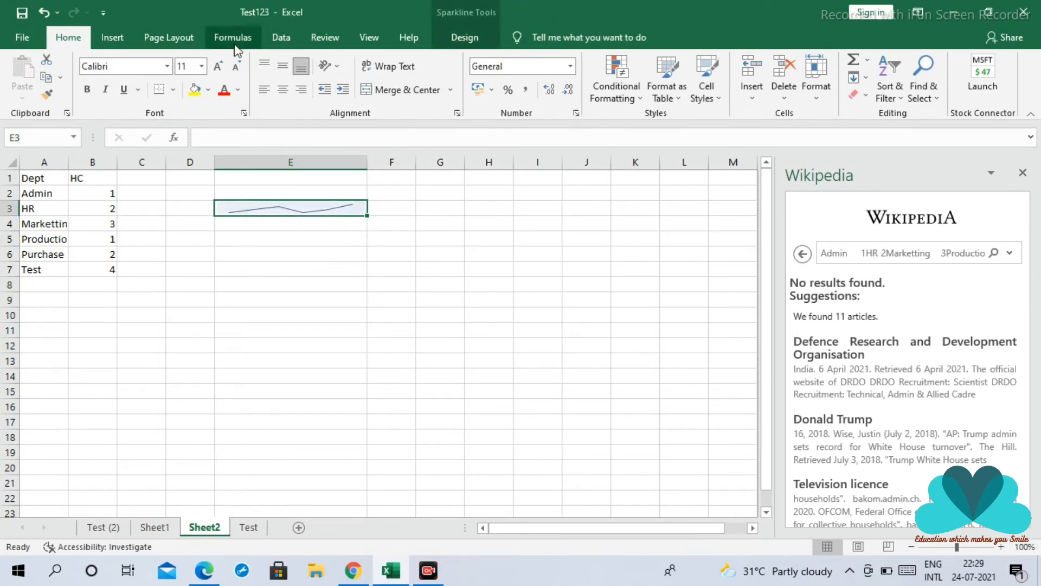
click(121, 248)
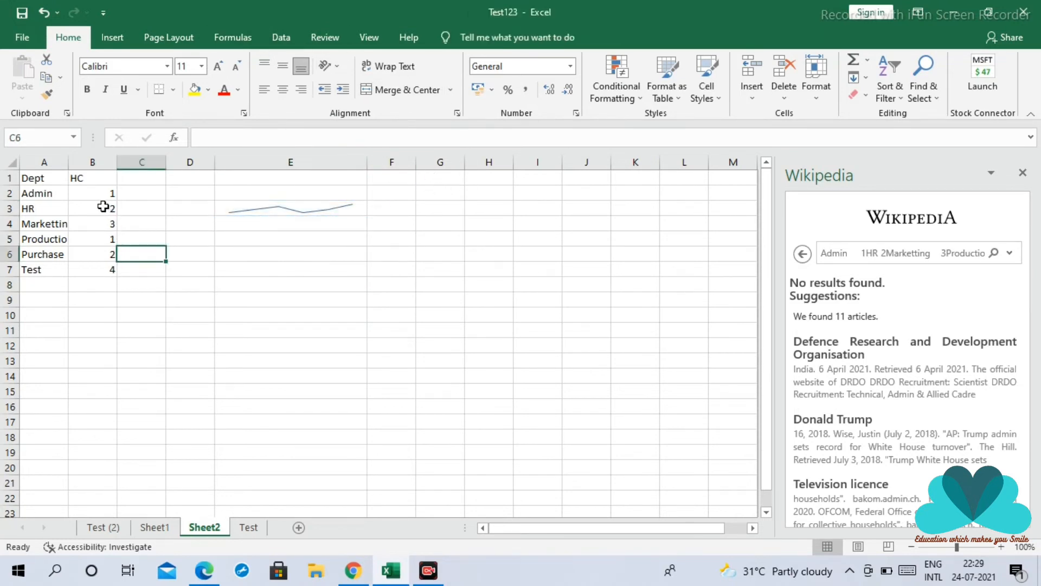
click(113, 37)
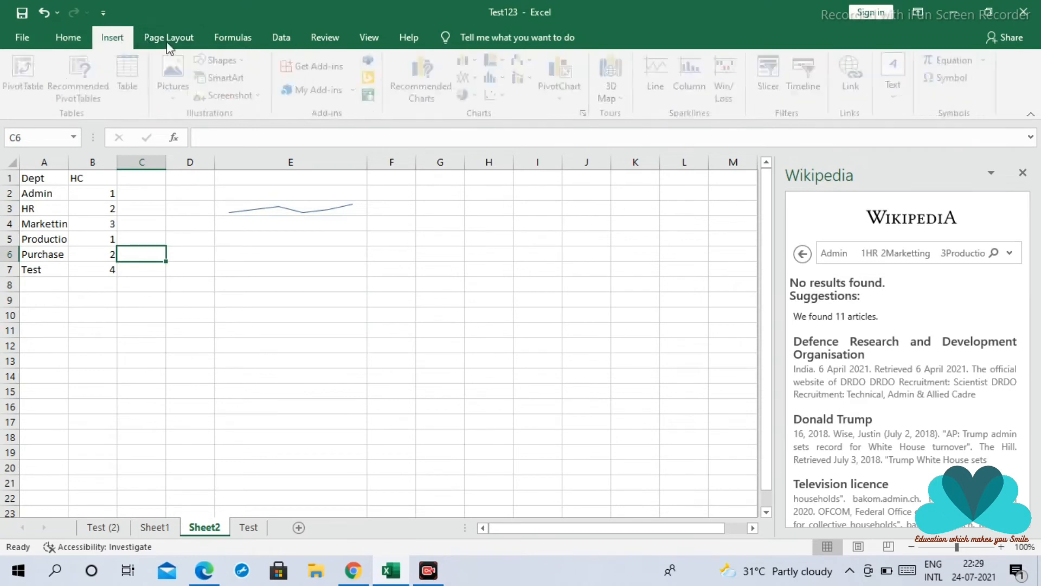
click(693, 73)
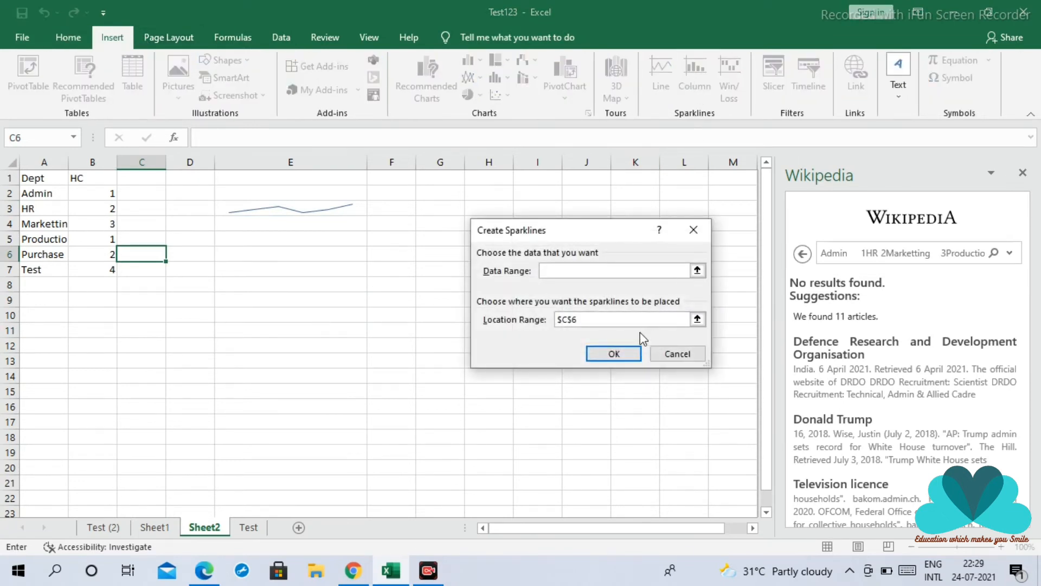
click(203, 283)
click(298, 207)
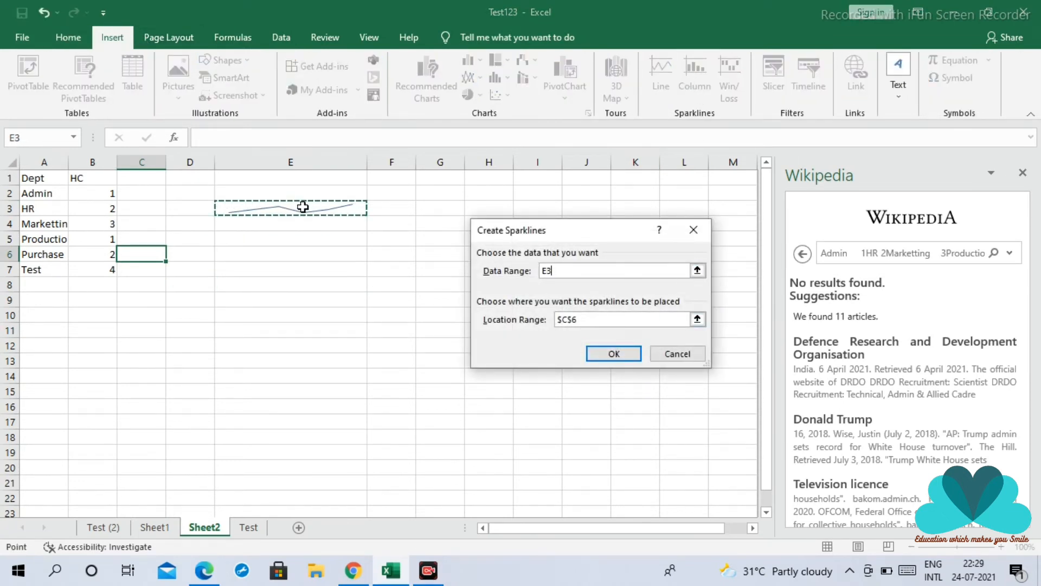
key(Escape)
click(287, 212)
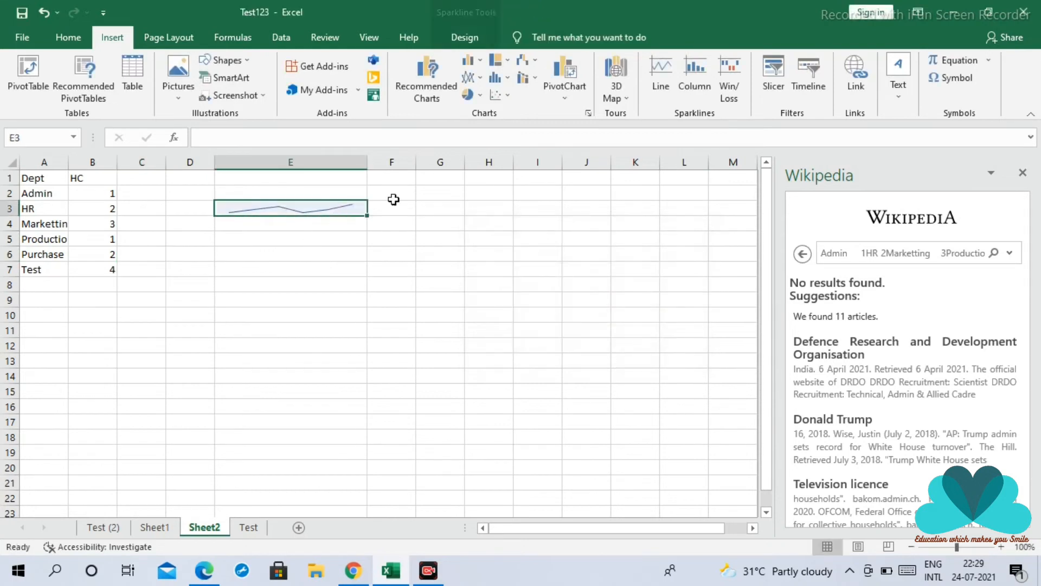
click(694, 66)
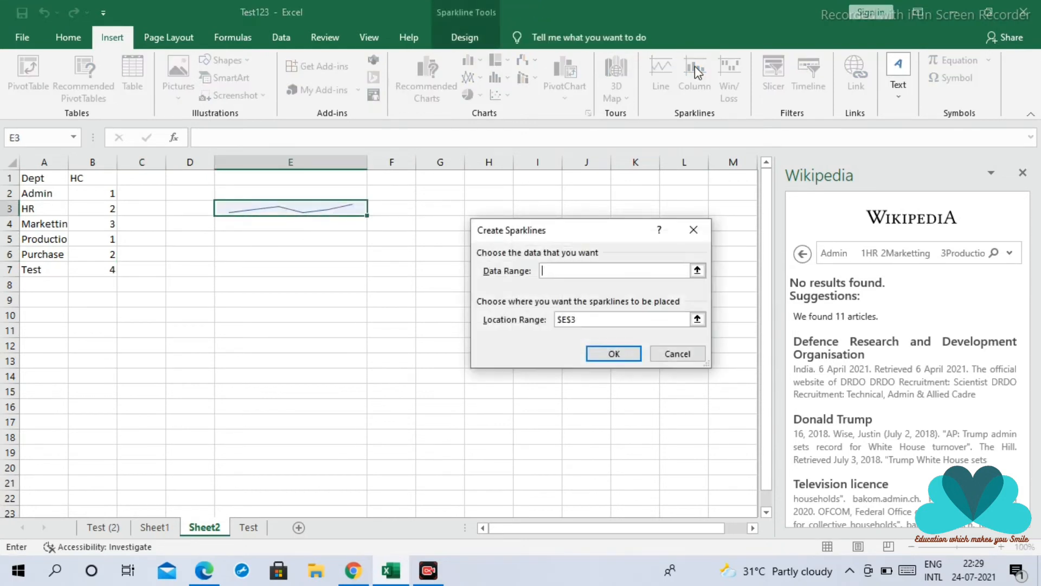
click(371, 377)
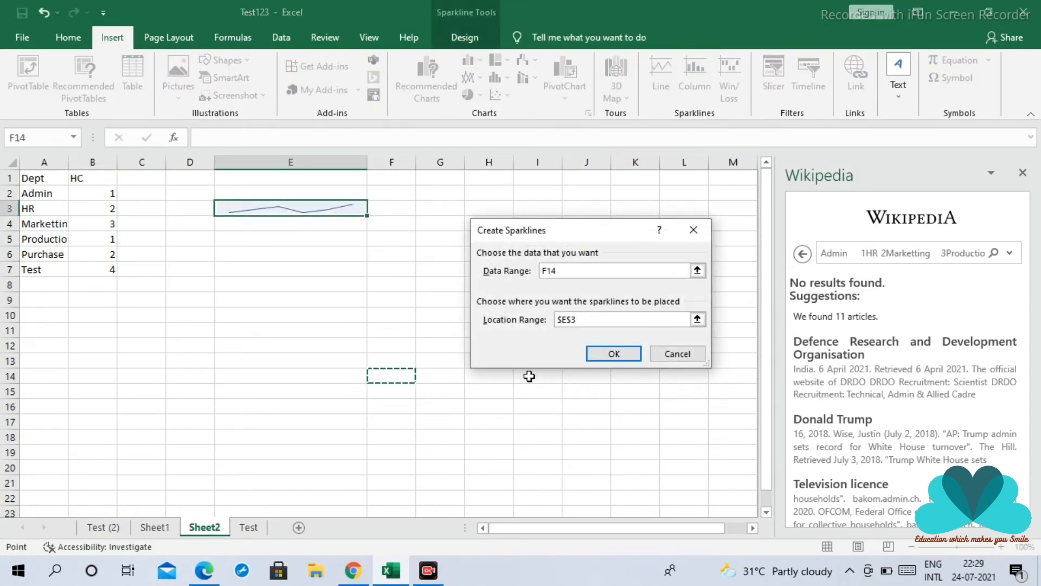
key(Escape)
Insert a column sparkline in cell E6 using the headcount data in B2:B7
click(278, 267)
click(309, 206)
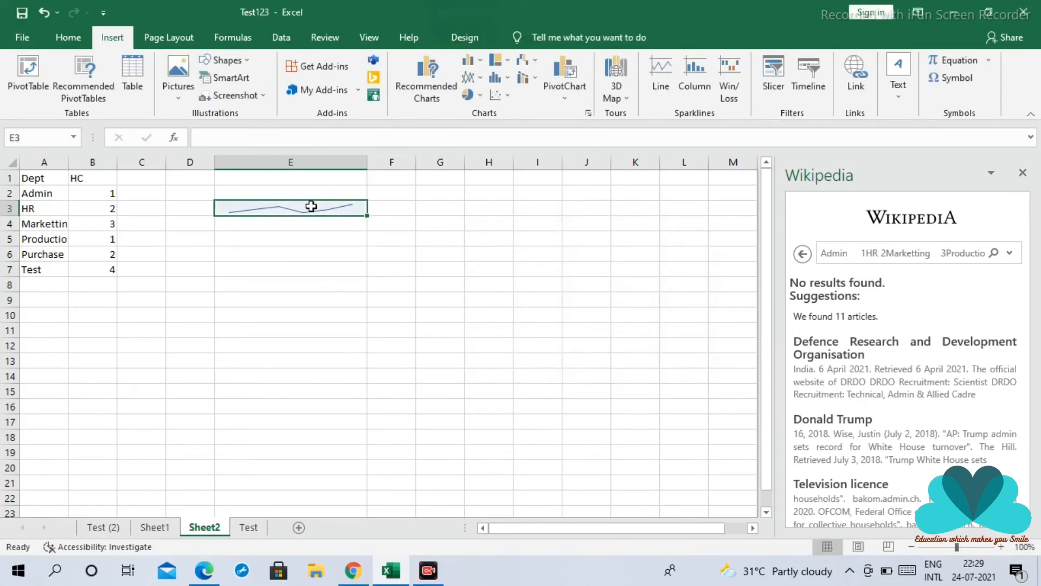
click(228, 285)
click(309, 256)
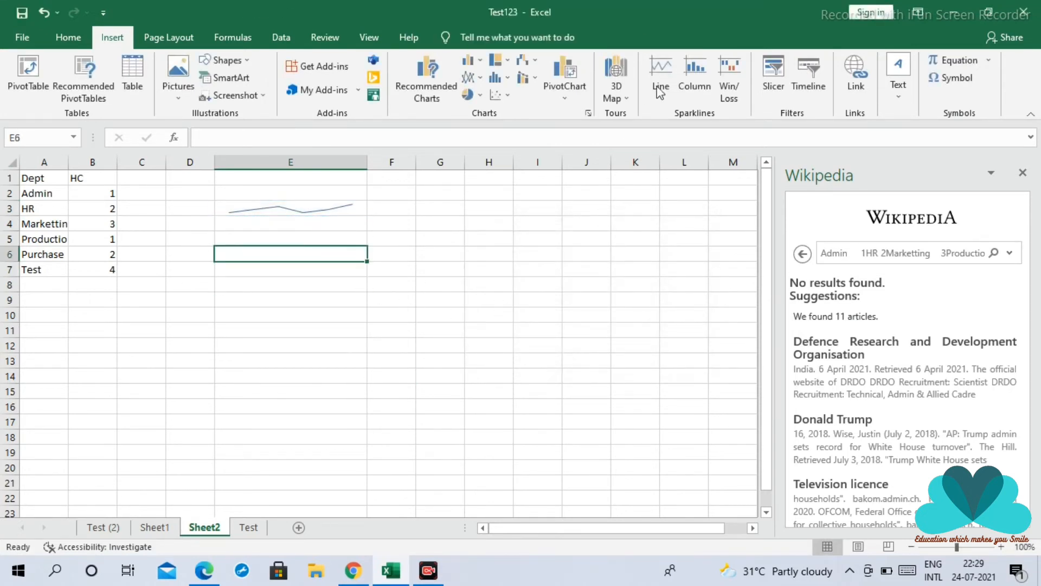
click(695, 76)
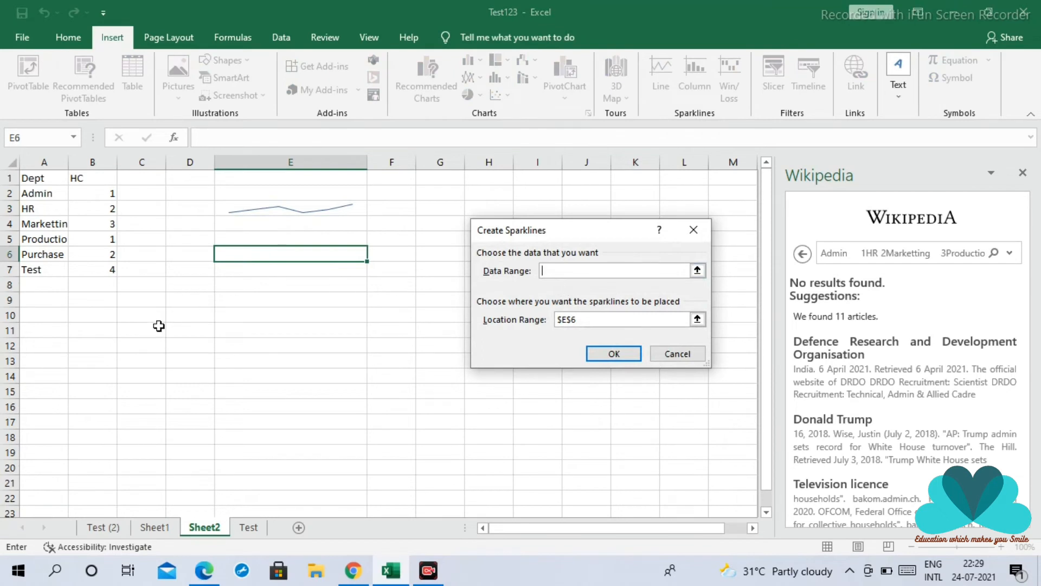
drag(112, 193, 107, 272)
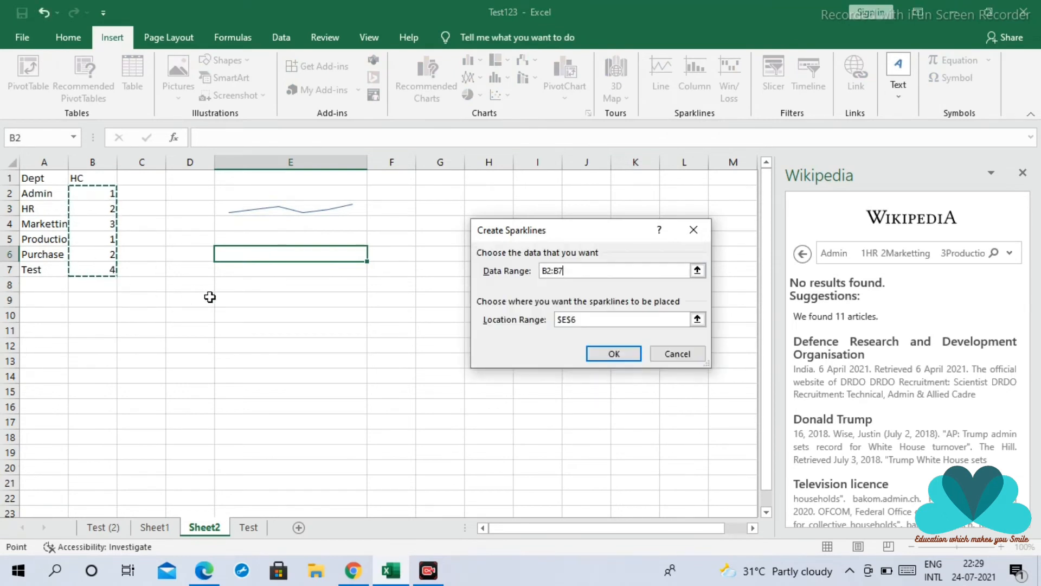
click(606, 361)
click(277, 361)
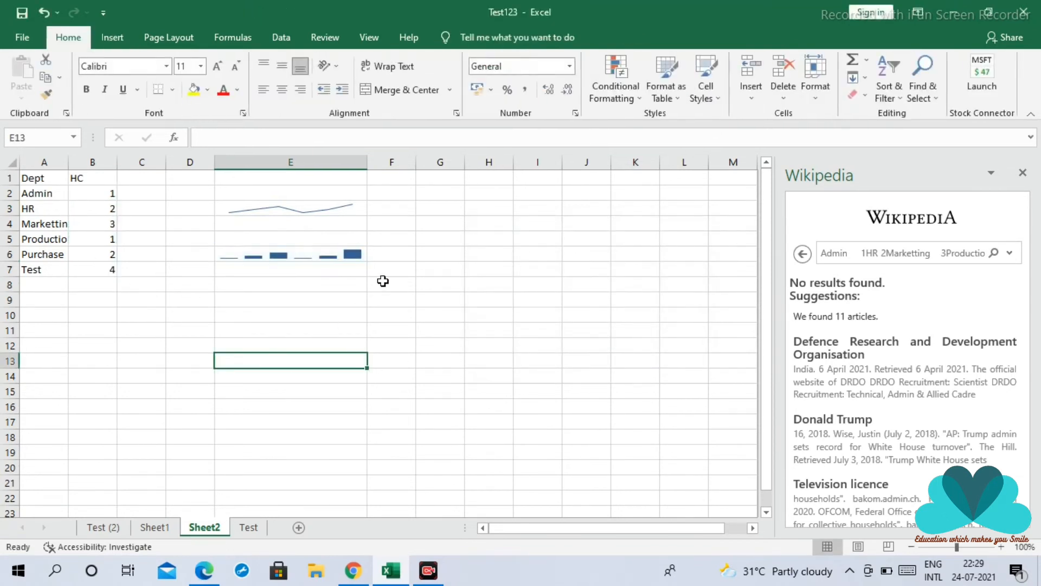
click(383, 283)
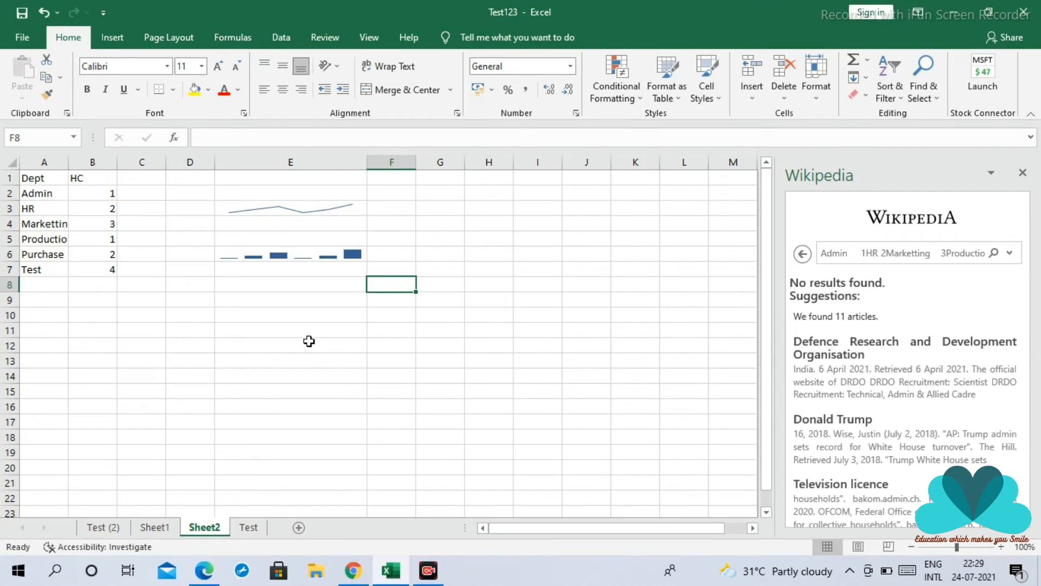
Insert a Win/Loss sparkline in cell E9 using the headcount data in B2:B7
click(290, 305)
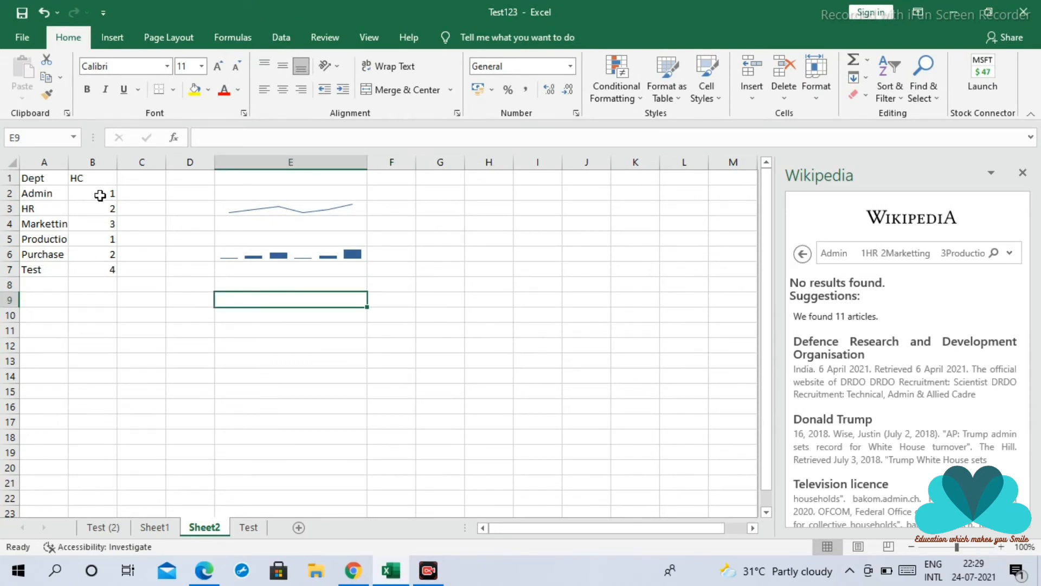
drag(100, 193, 111, 268)
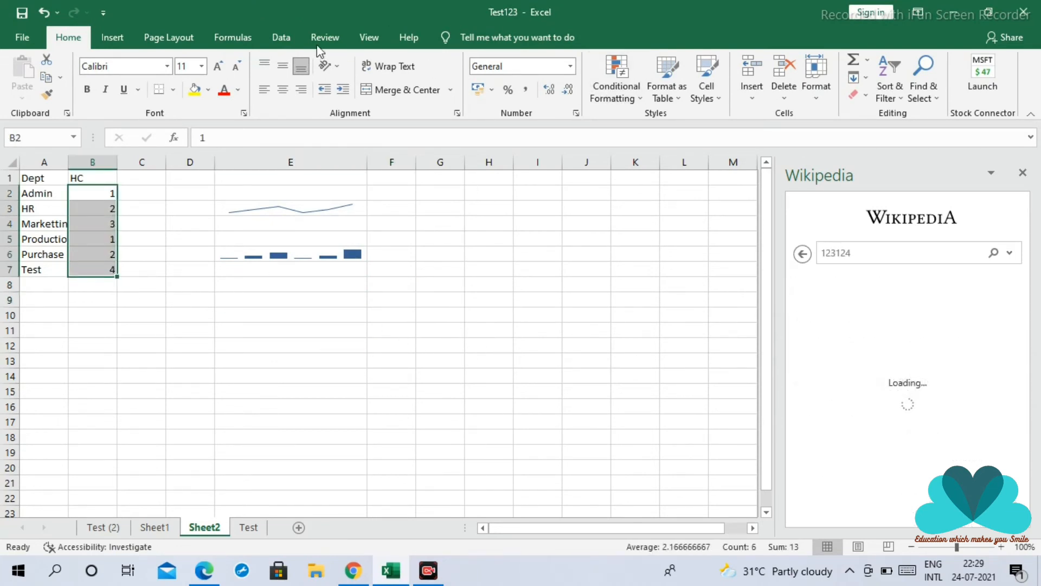
click(112, 40)
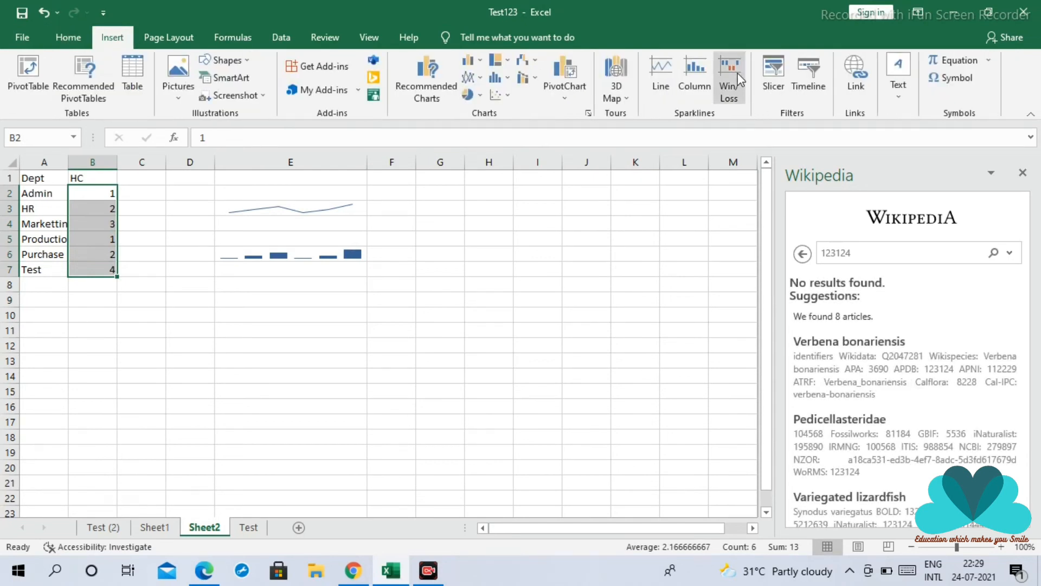
click(739, 78)
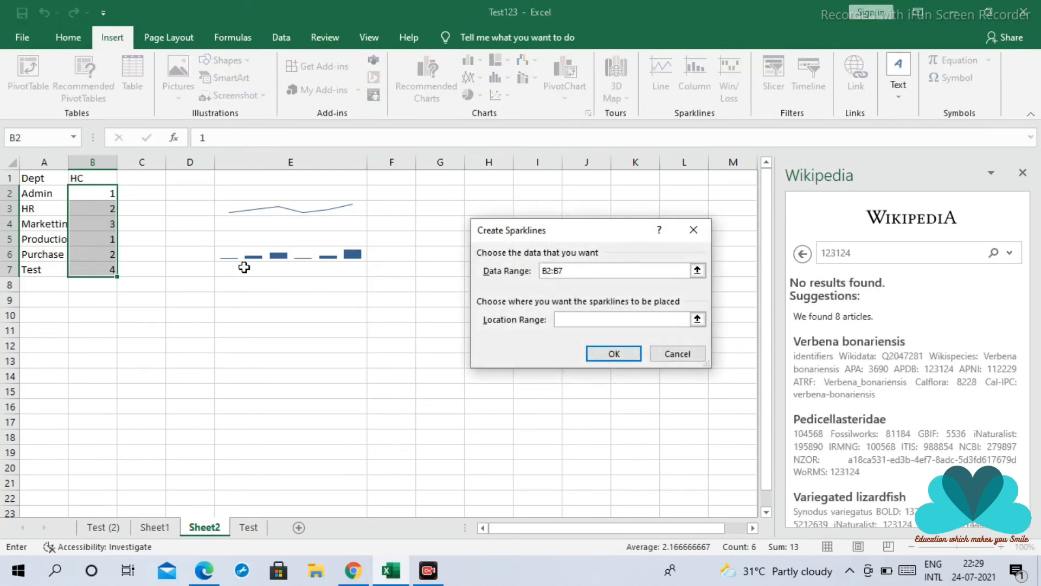
click(612, 321)
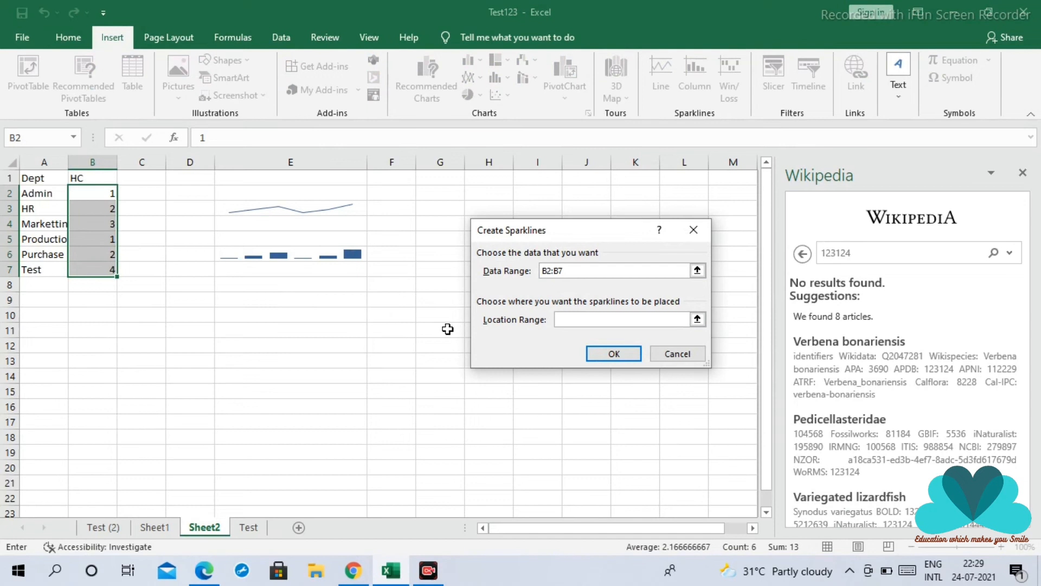
click(257, 303)
click(612, 354)
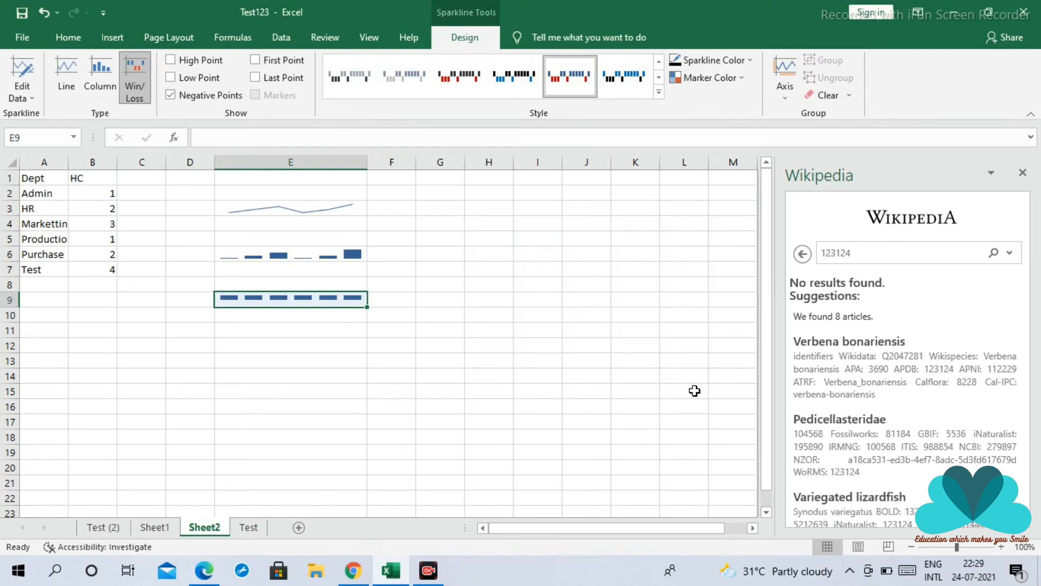
Change the Production department's headcount in B5 to -1
click(113, 234)
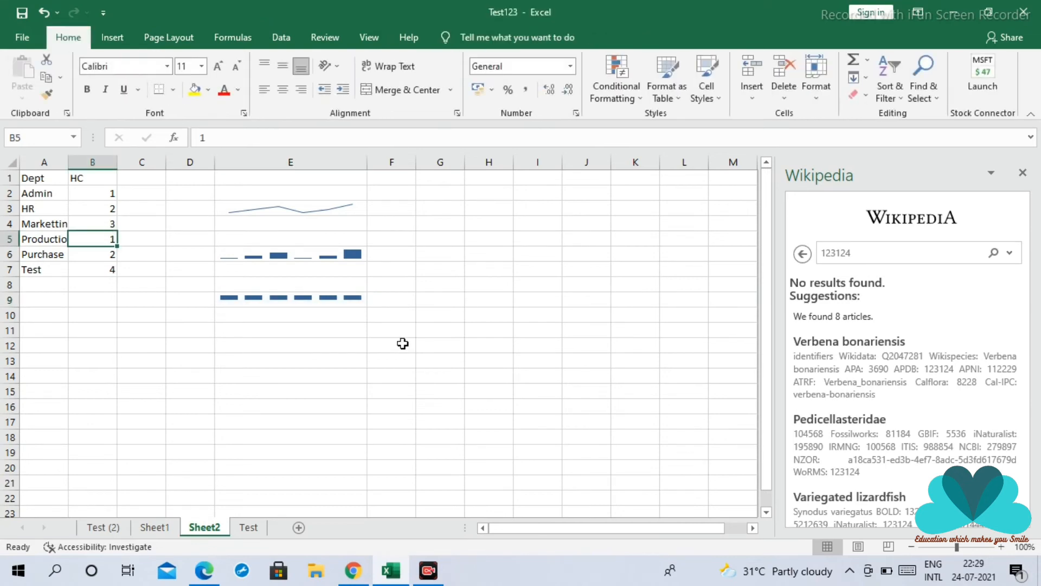
text(-)
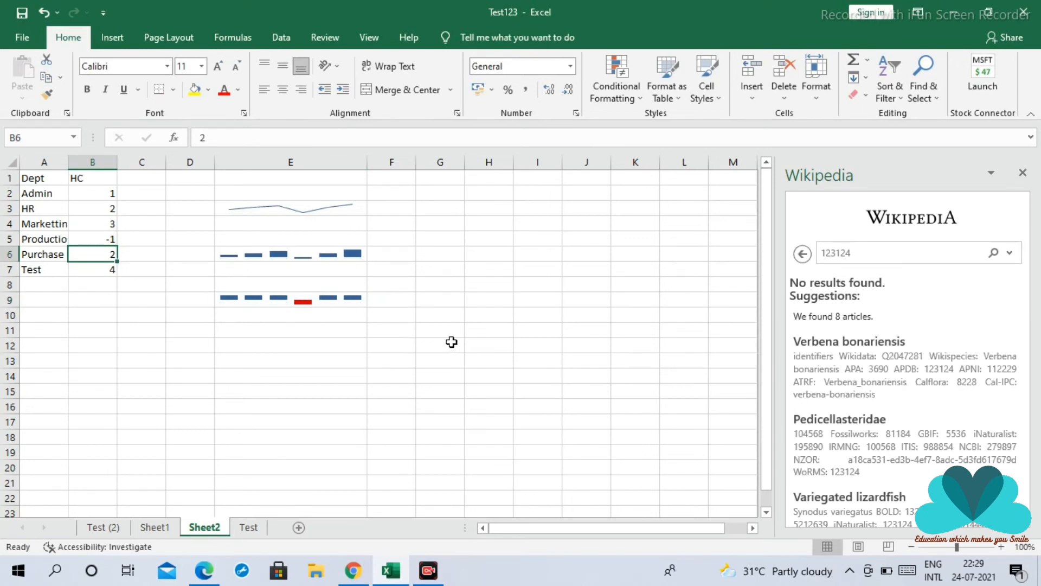
Insert a new equation near F10 containing the symbols ∝, ≪, ≫, ≤, ≤, ≥, ∓, ≈, ≅, ∪, cube root and ∂
click(111, 39)
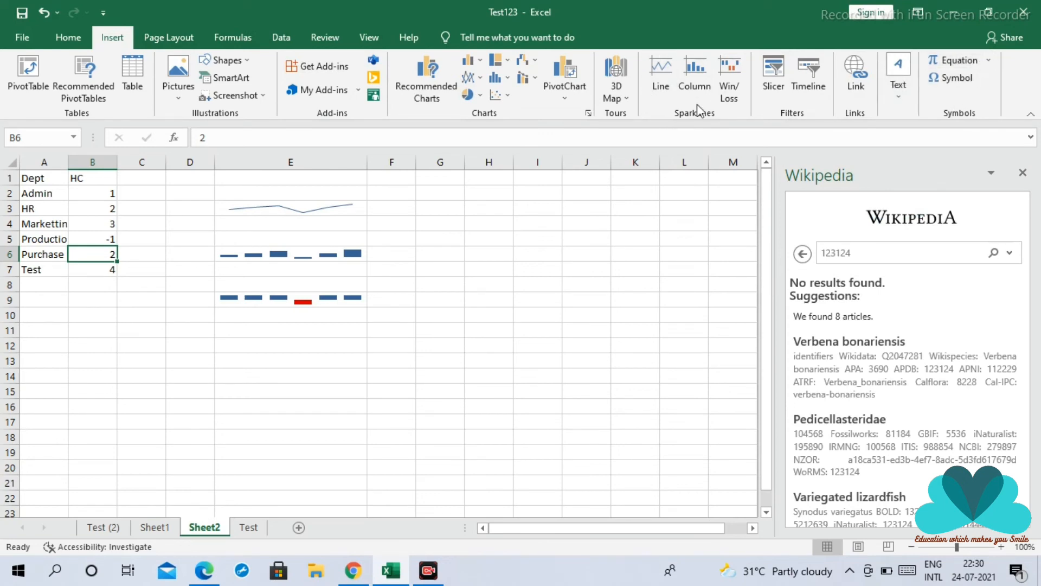
click(968, 62)
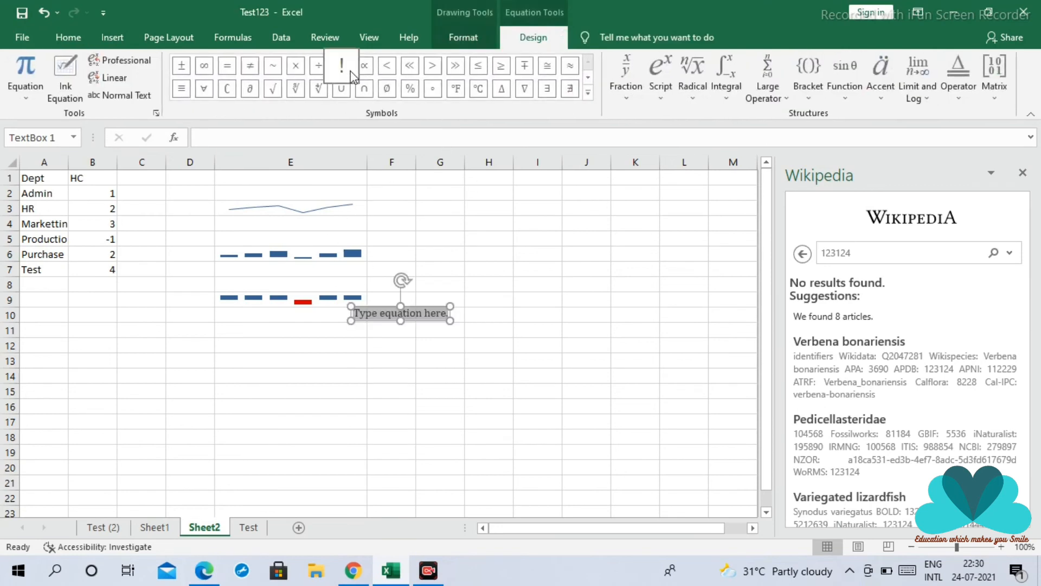
click(397, 69)
click(412, 69)
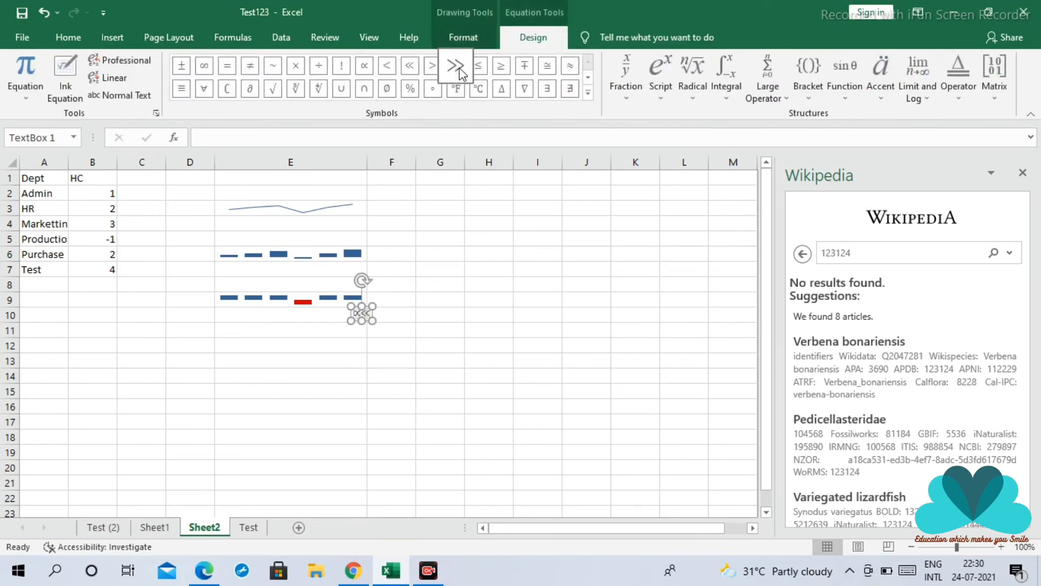
click(458, 69)
click(479, 65)
click(501, 65)
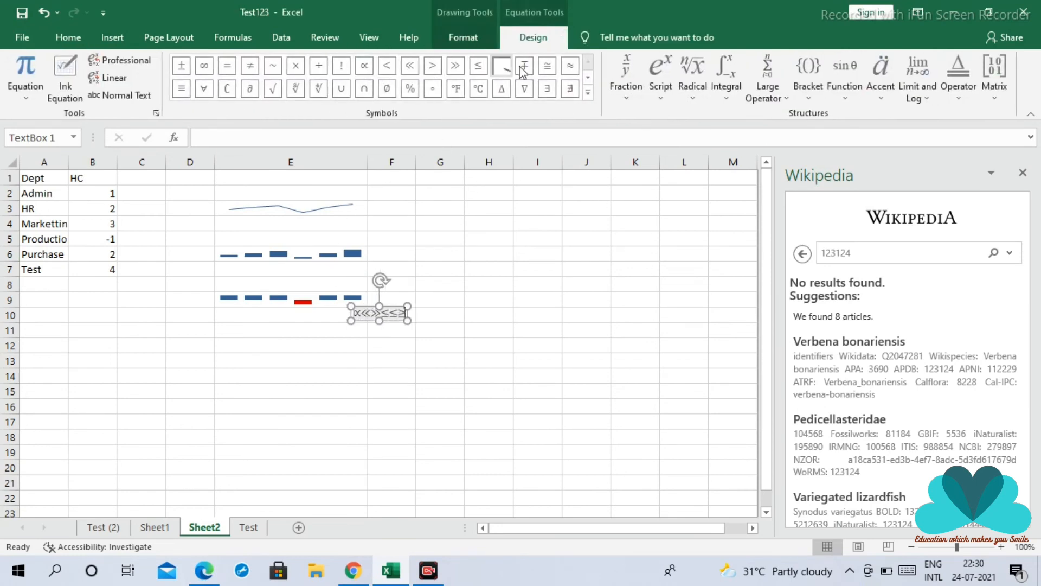
click(524, 66)
click(566, 70)
click(547, 68)
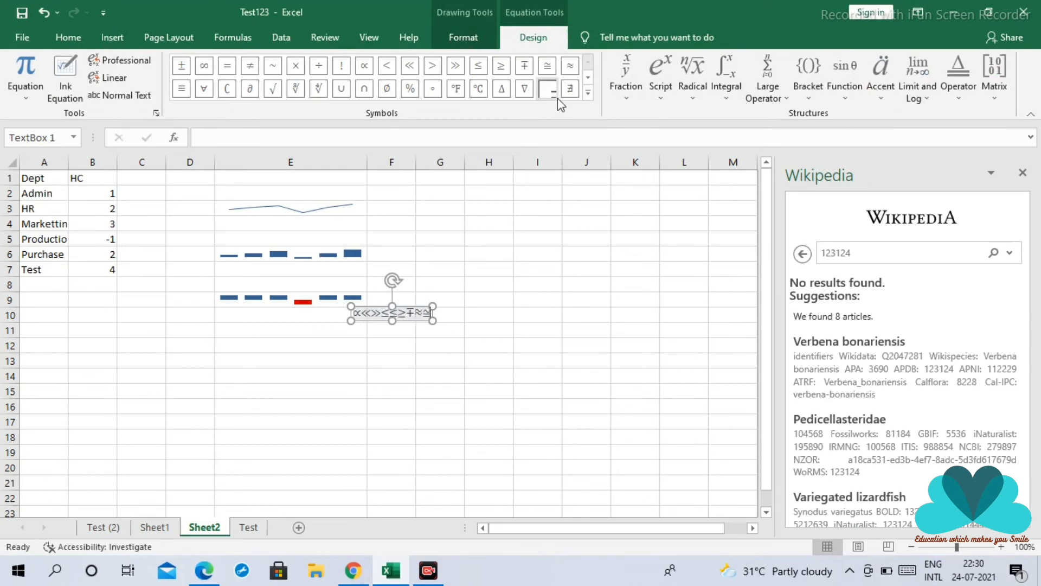
click(349, 90)
click(297, 88)
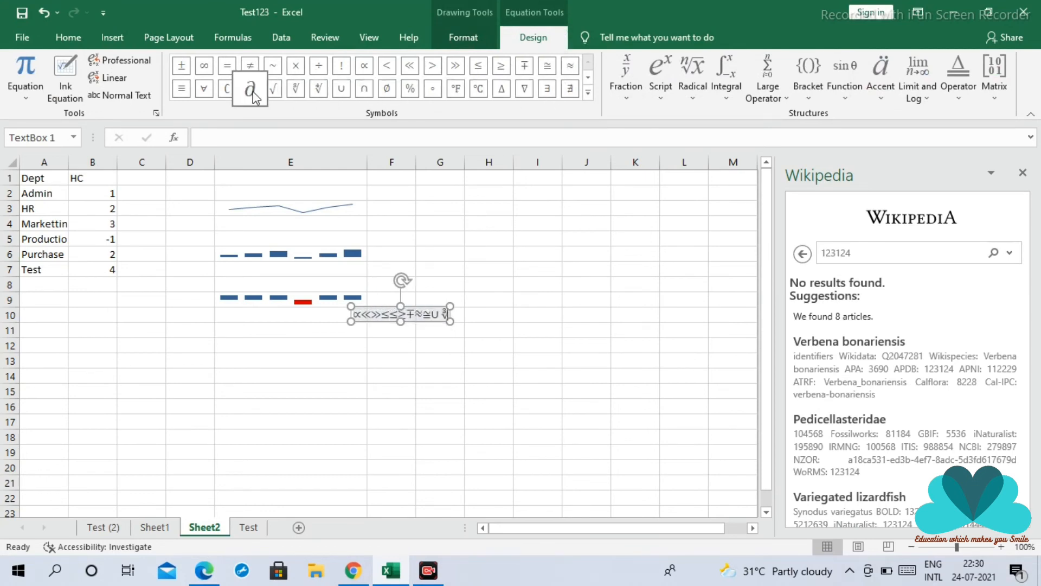
click(251, 88)
click(574, 209)
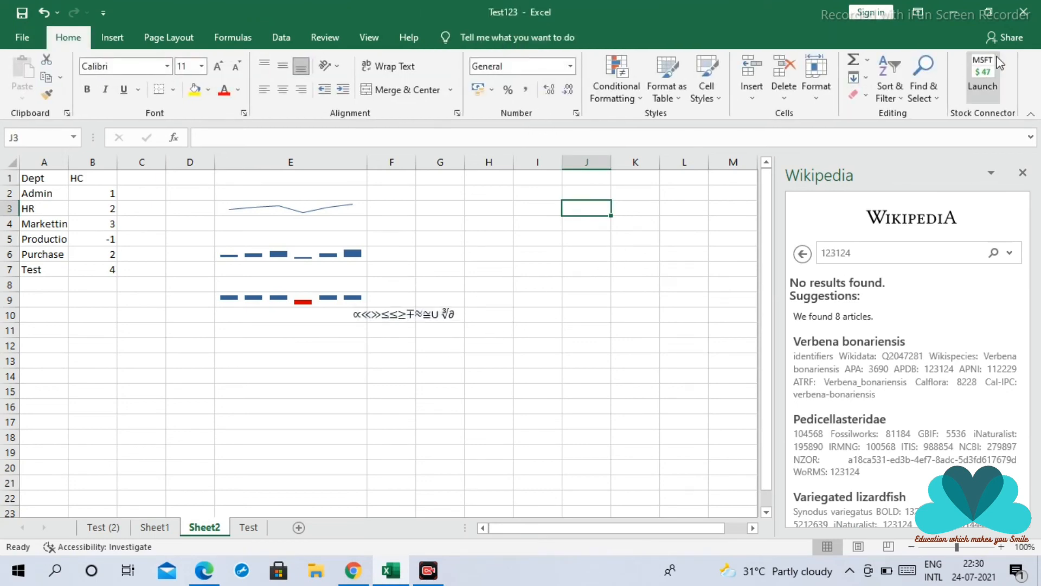
Insert a hyperlink in cell E6 to the Presentation1.pptx file in the Desktop folder
click(112, 37)
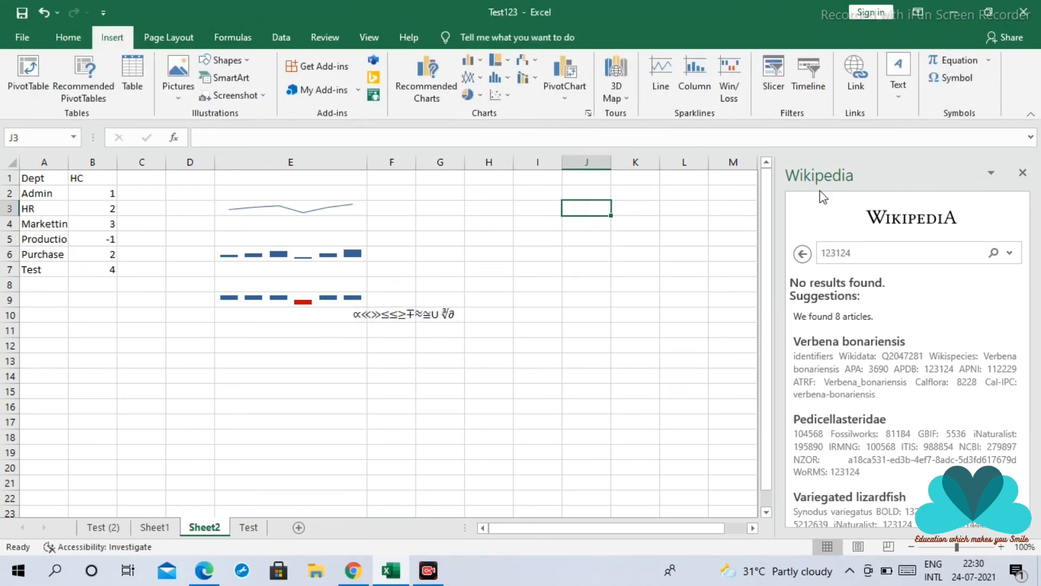
click(472, 341)
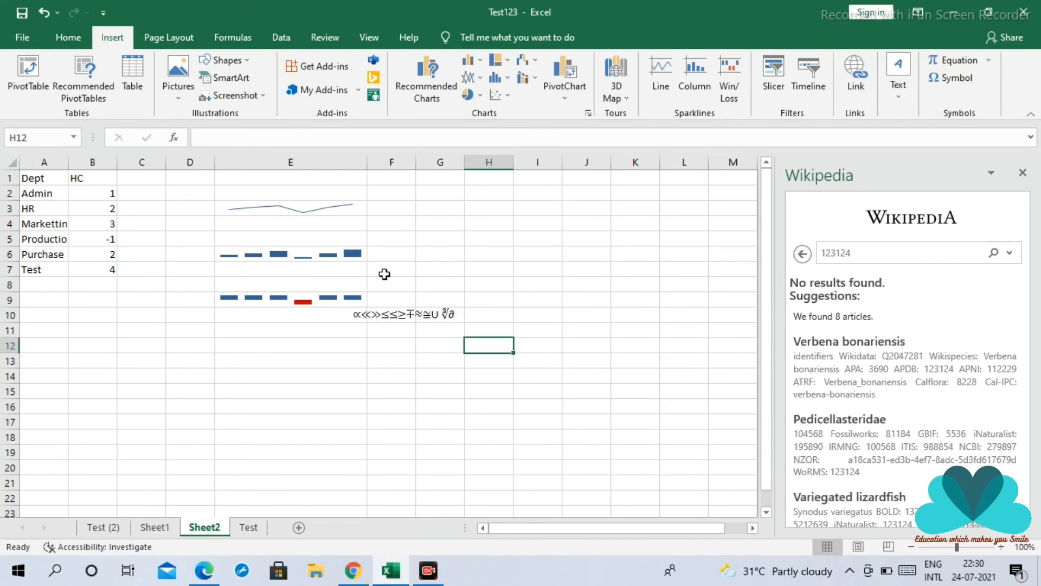
click(314, 258)
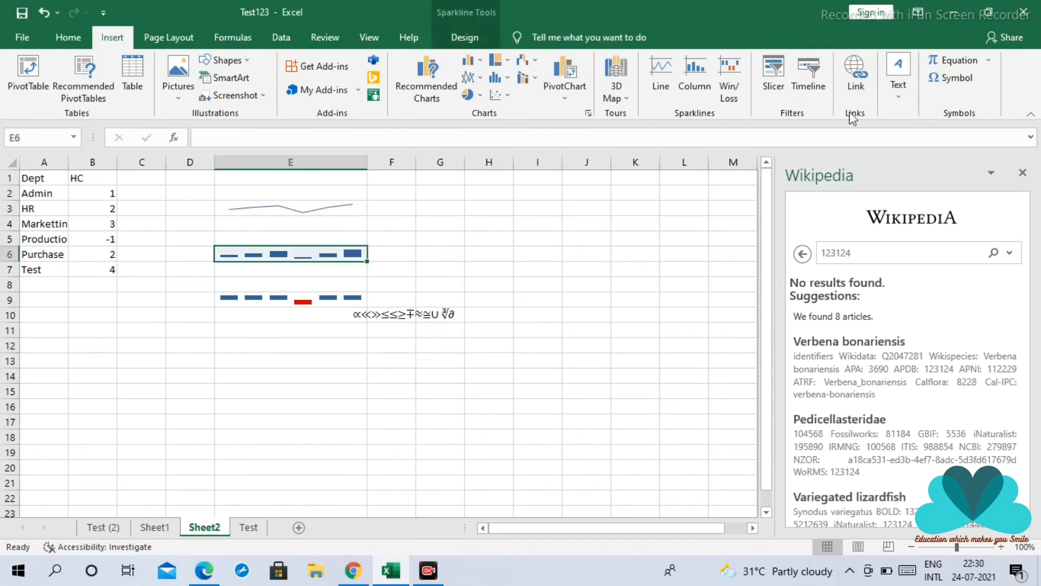
click(857, 82)
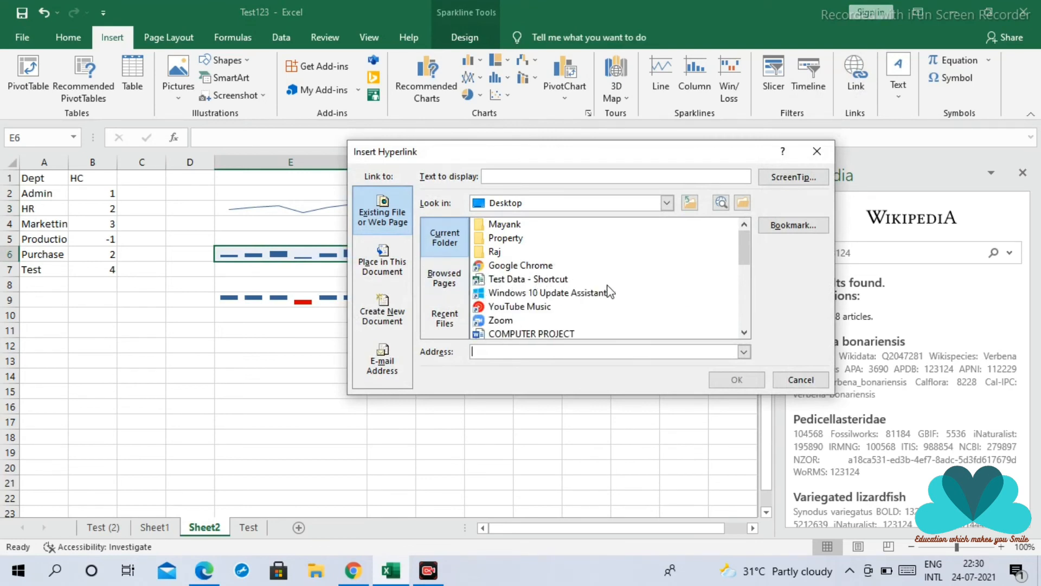
click(744, 333)
click(744, 332)
click(743, 333)
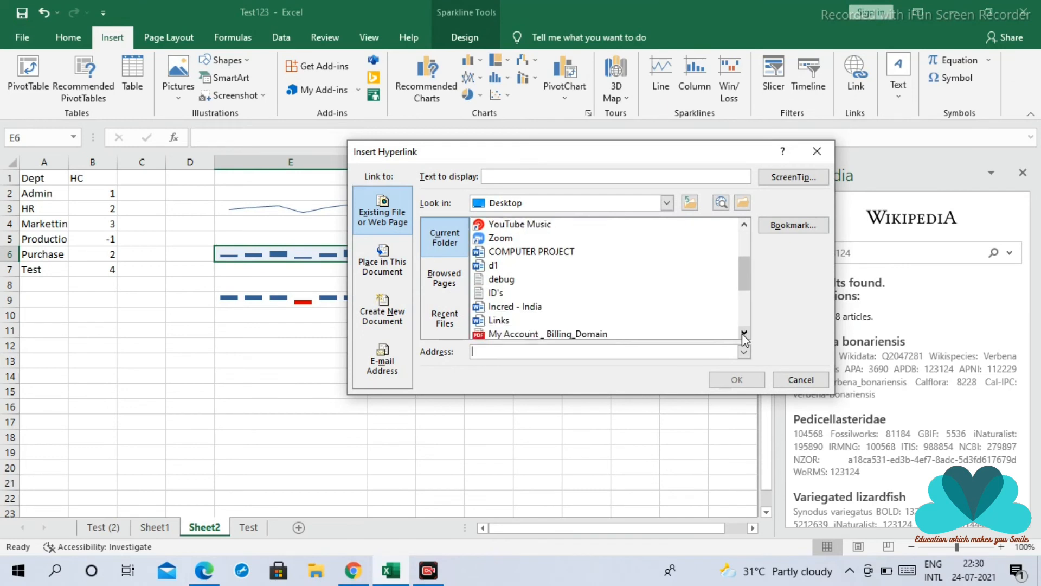
click(743, 332)
click(743, 332)
click(744, 333)
click(743, 332)
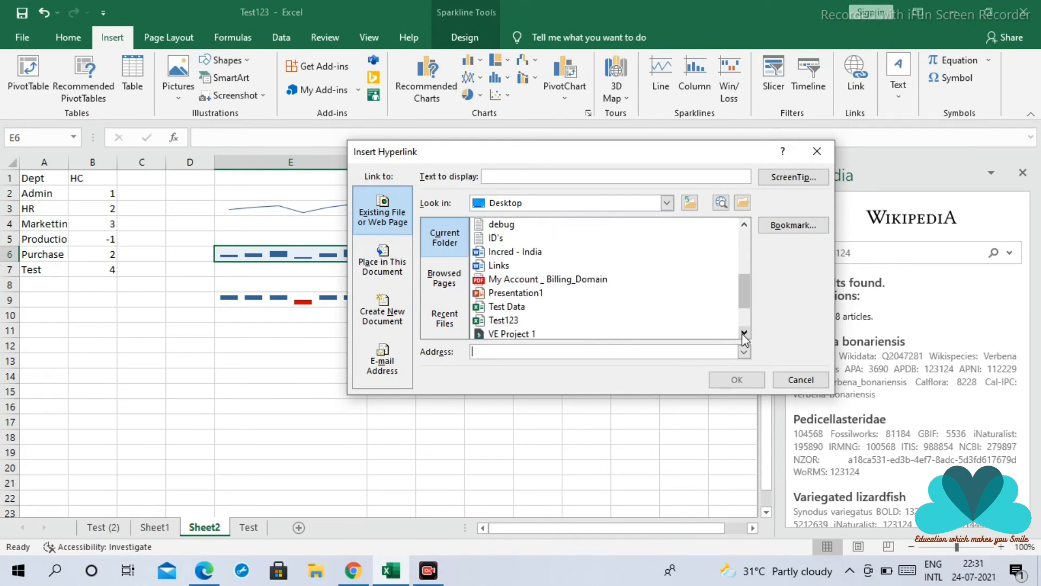
click(744, 332)
click(538, 280)
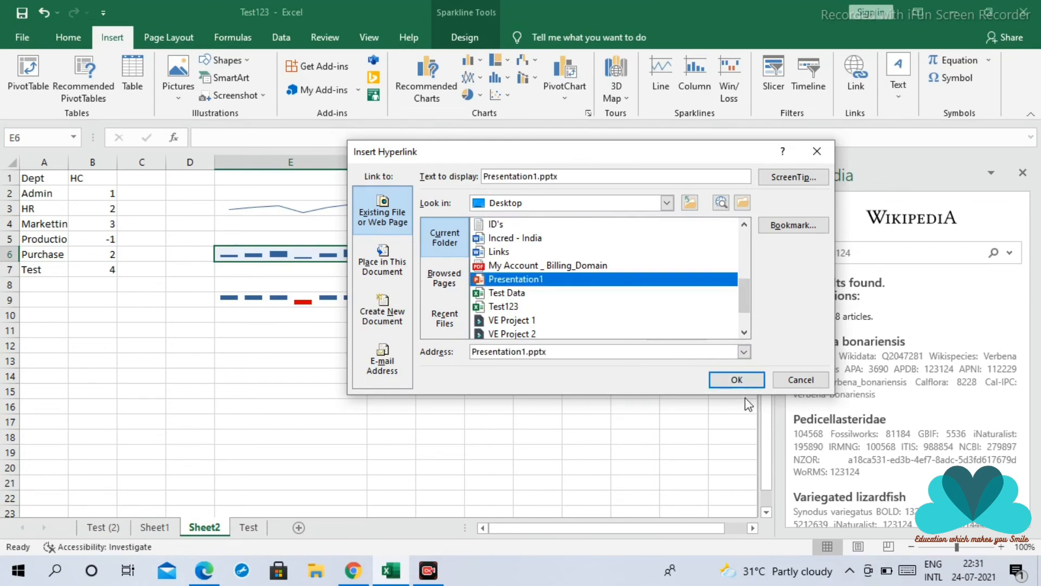
click(740, 381)
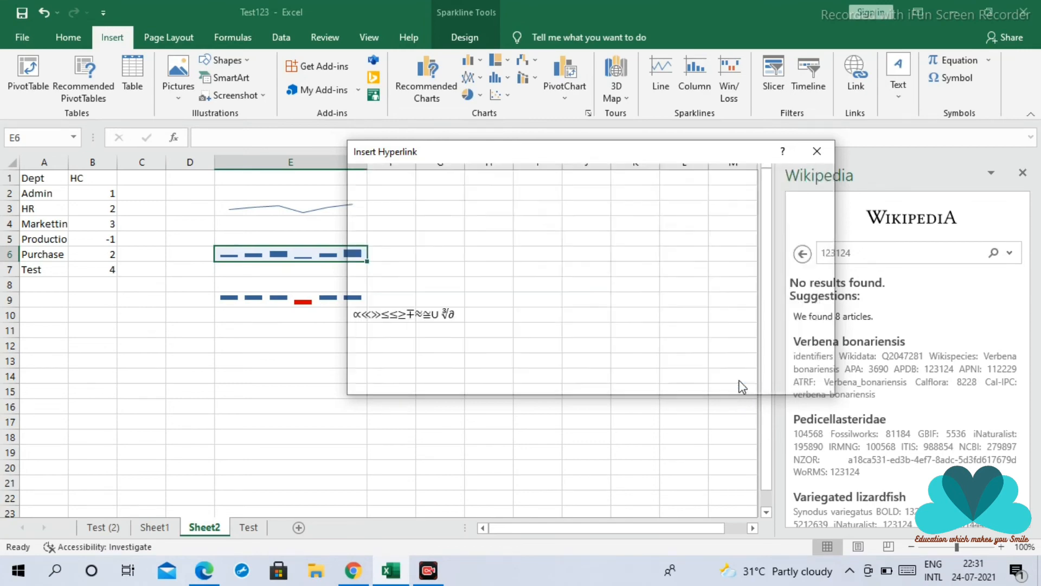
click(479, 314)
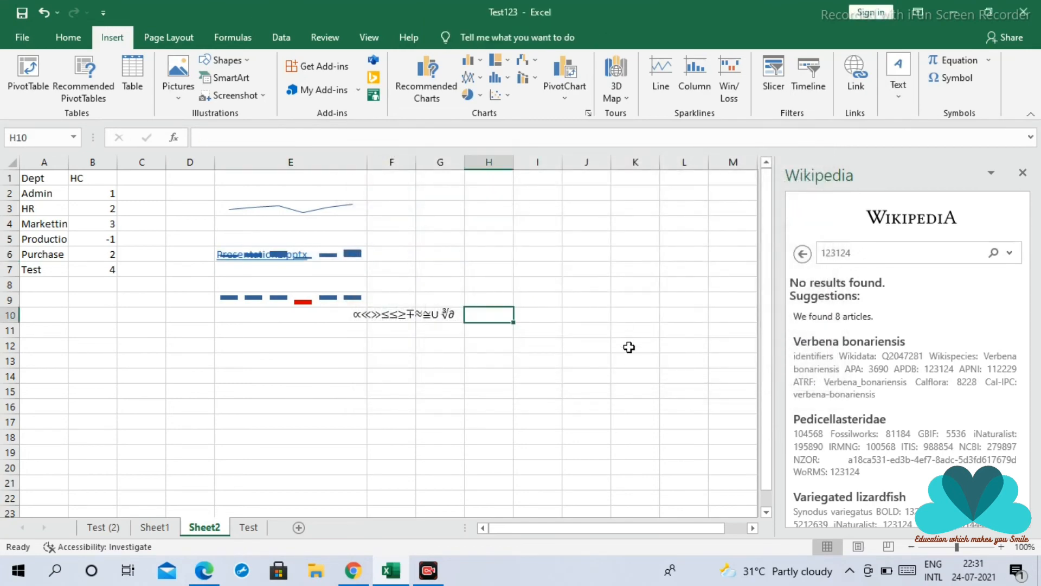
Follow the Presentation1.pptx link in E6, browse its slides in PowerPoint, and return to the Excel workbook
click(261, 259)
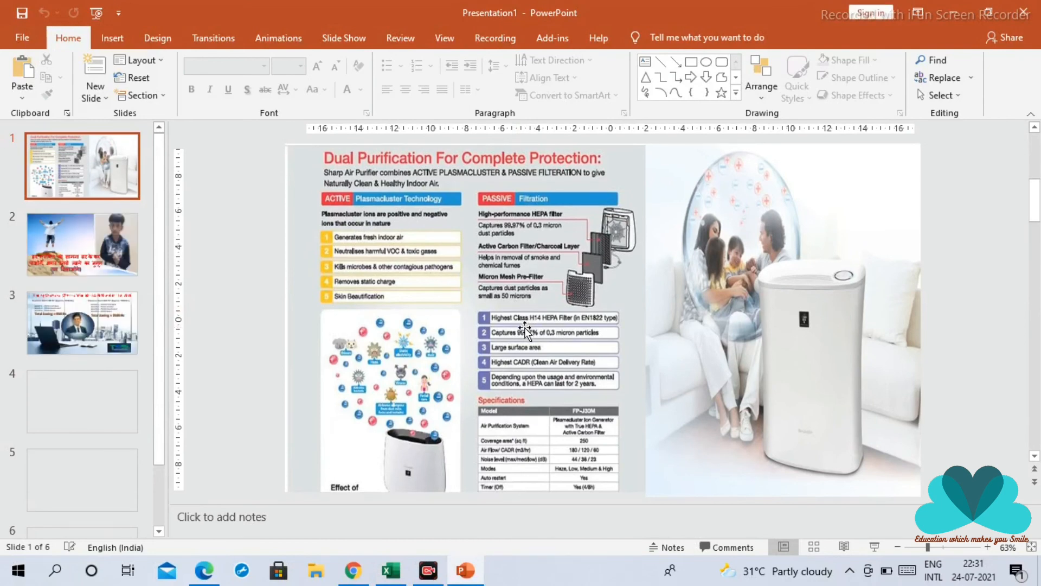
scroll(525, 331, down, 1)
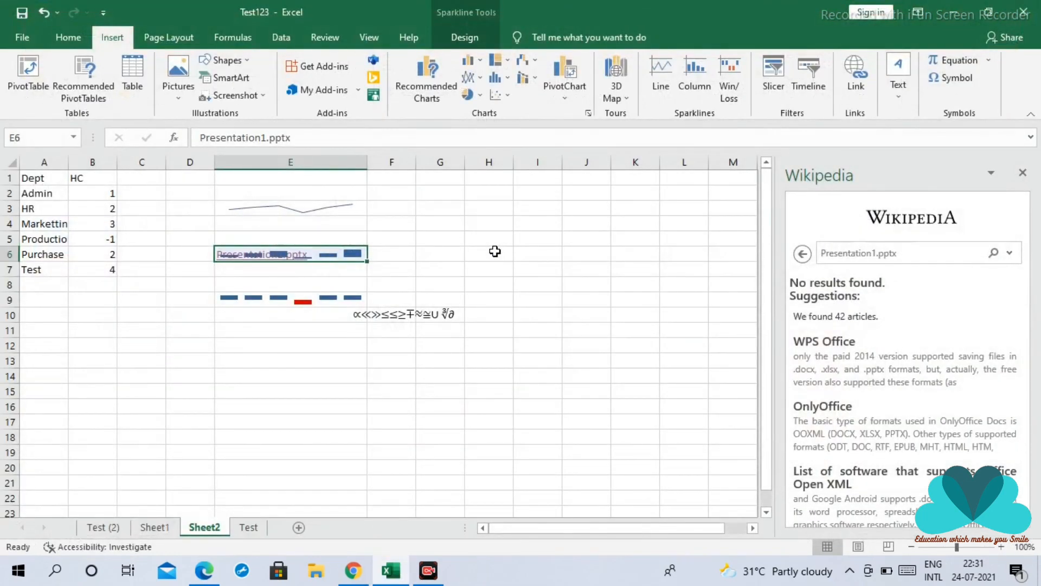
click(456, 254)
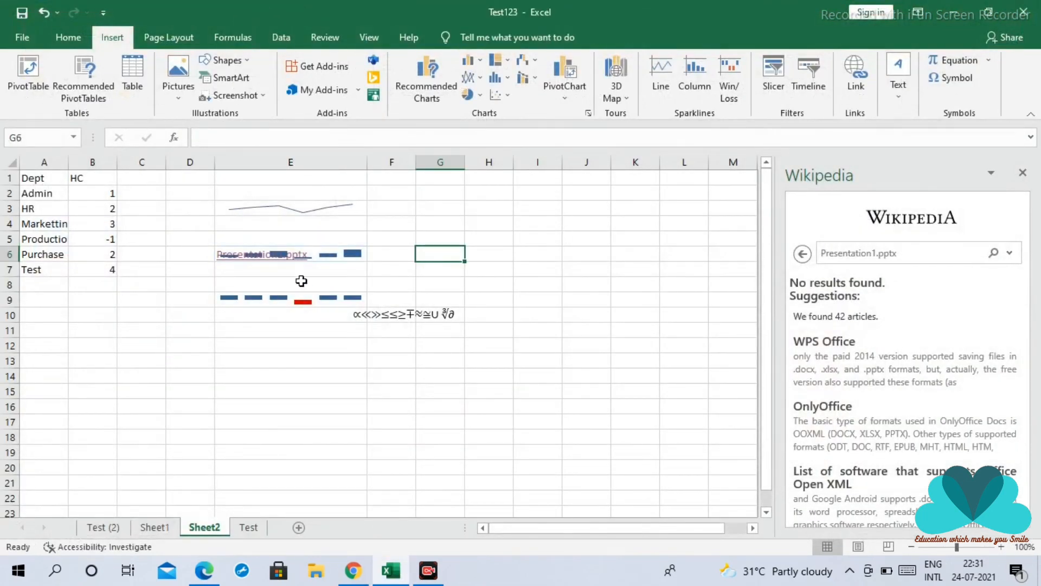
Hyperlink the Production department cell A5 to the image 1.1.jpg in the first folder on the Desktop
drag(40, 240, 41, 255)
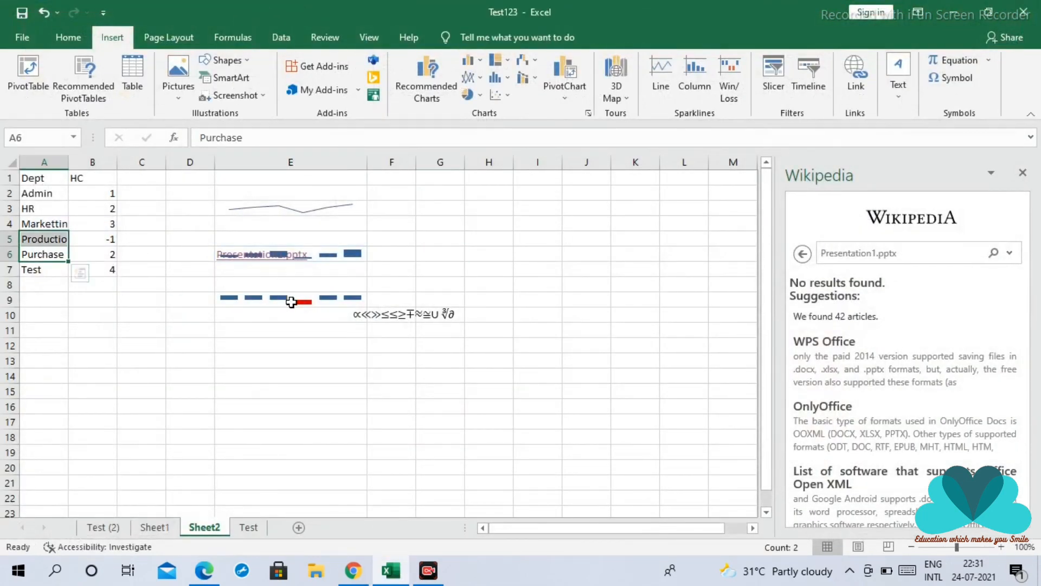
click(76, 301)
click(54, 245)
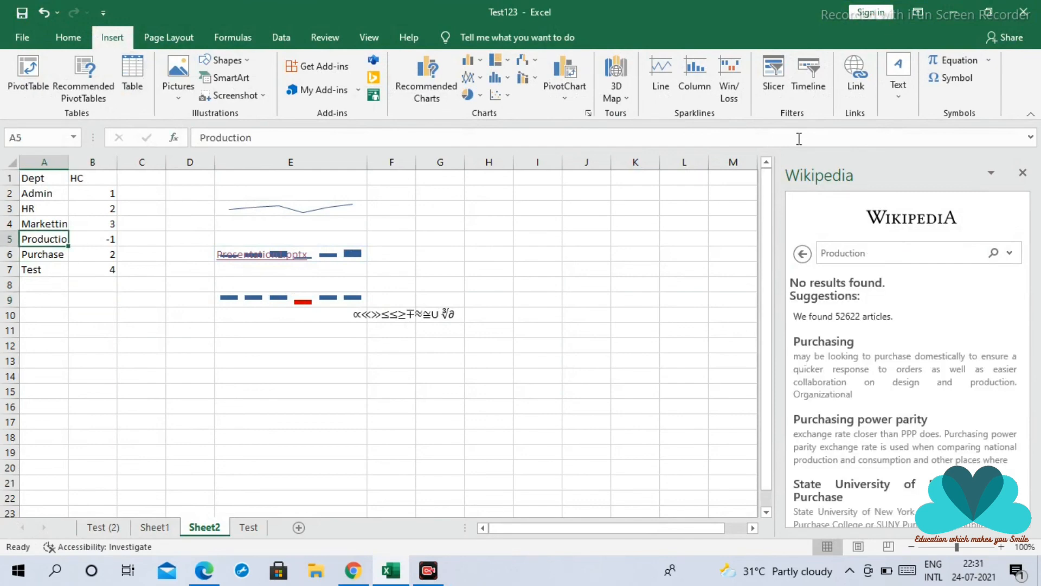
click(855, 76)
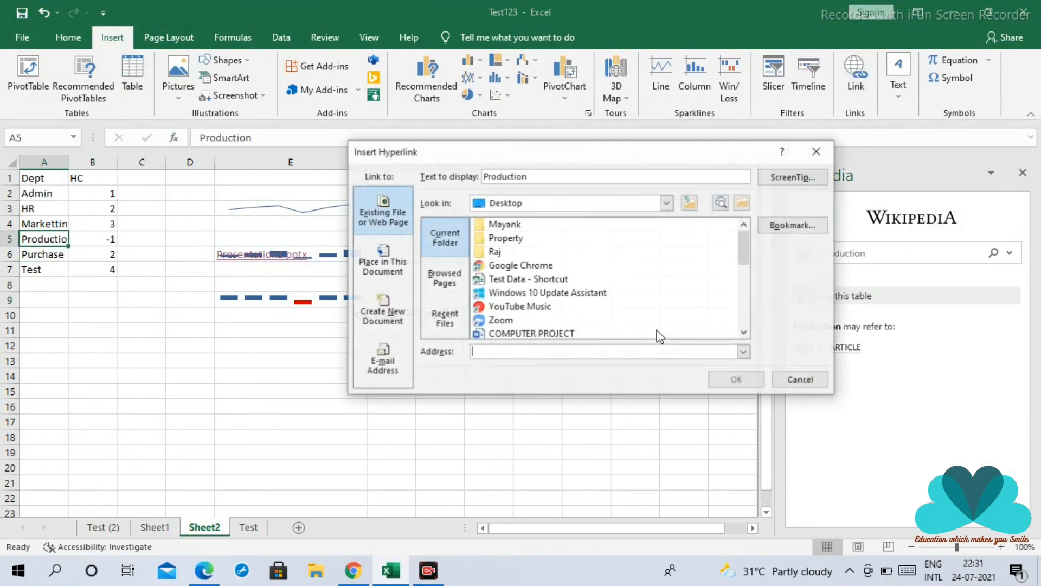
click(507, 227)
double_click(507, 227)
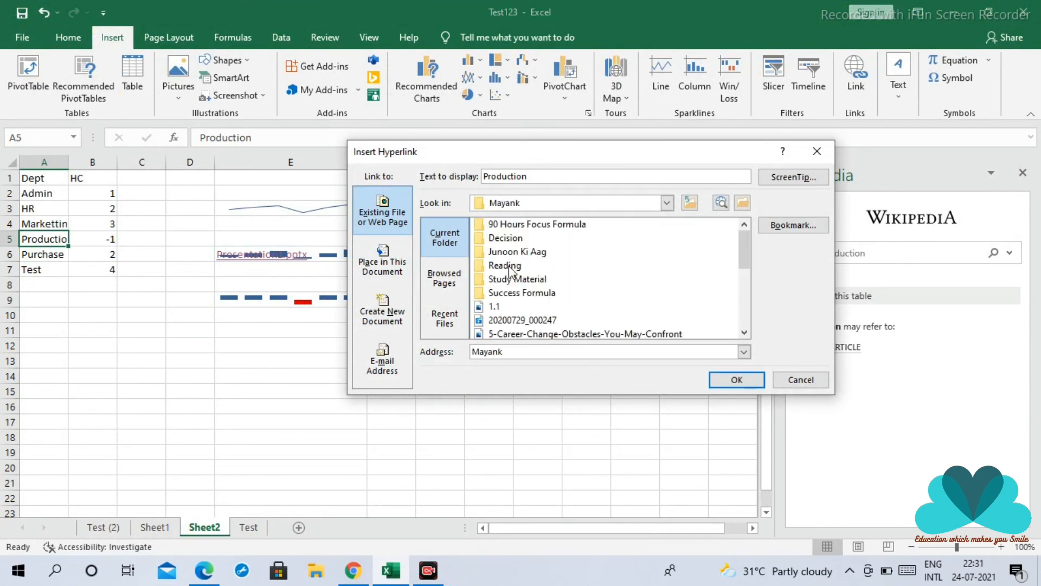
click(500, 308)
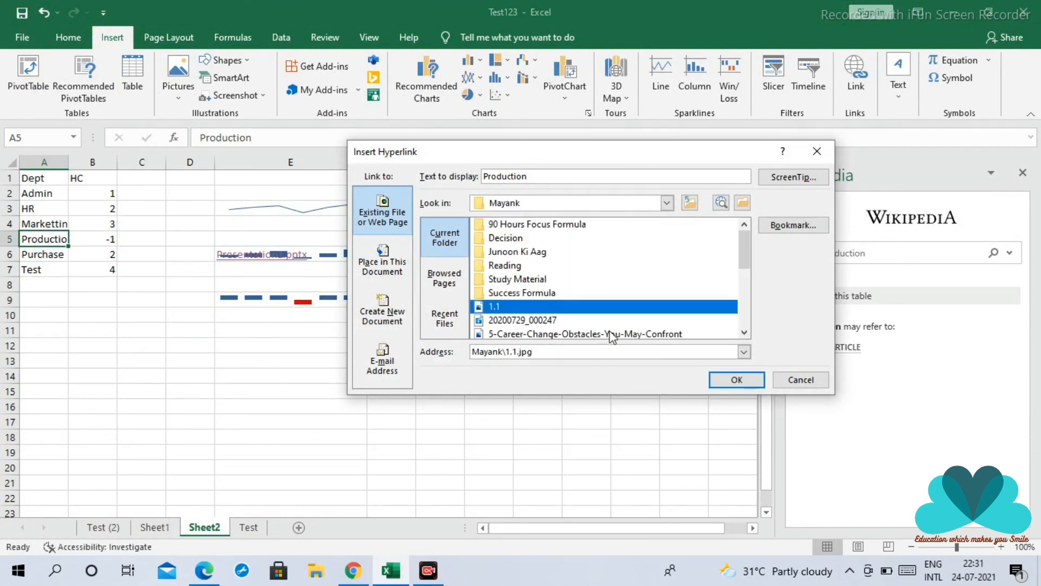
click(736, 379)
click(111, 317)
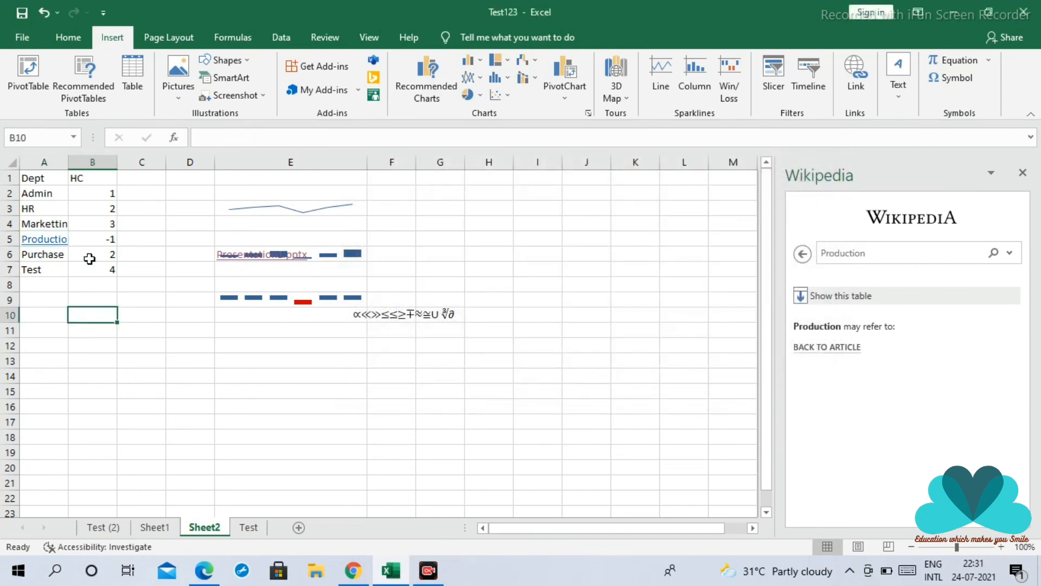
Widen column A slightly to fit the department names and test the Production hyperlink in A5
drag(69, 165, 77, 165)
click(109, 350)
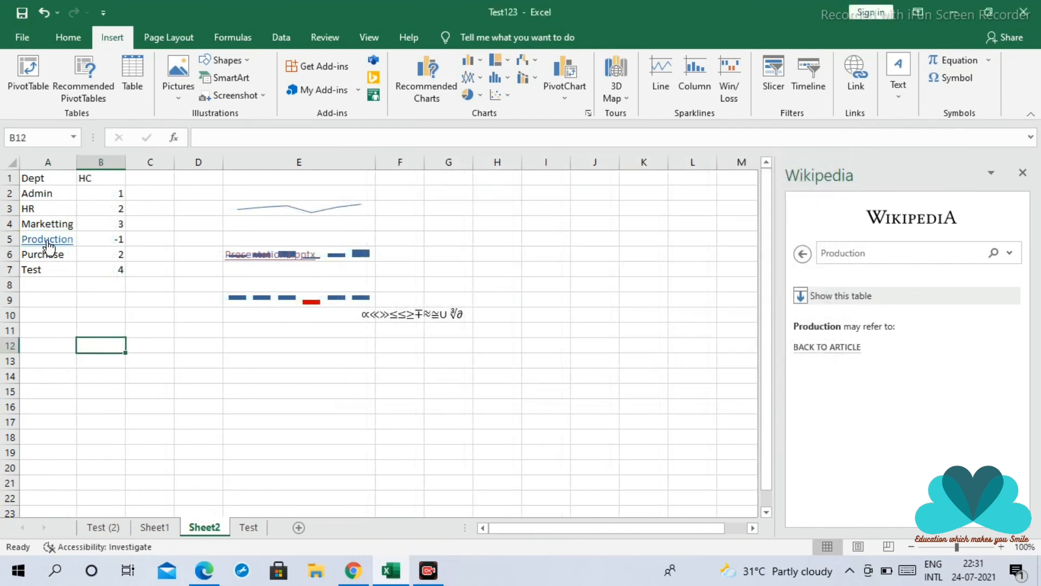
click(49, 245)
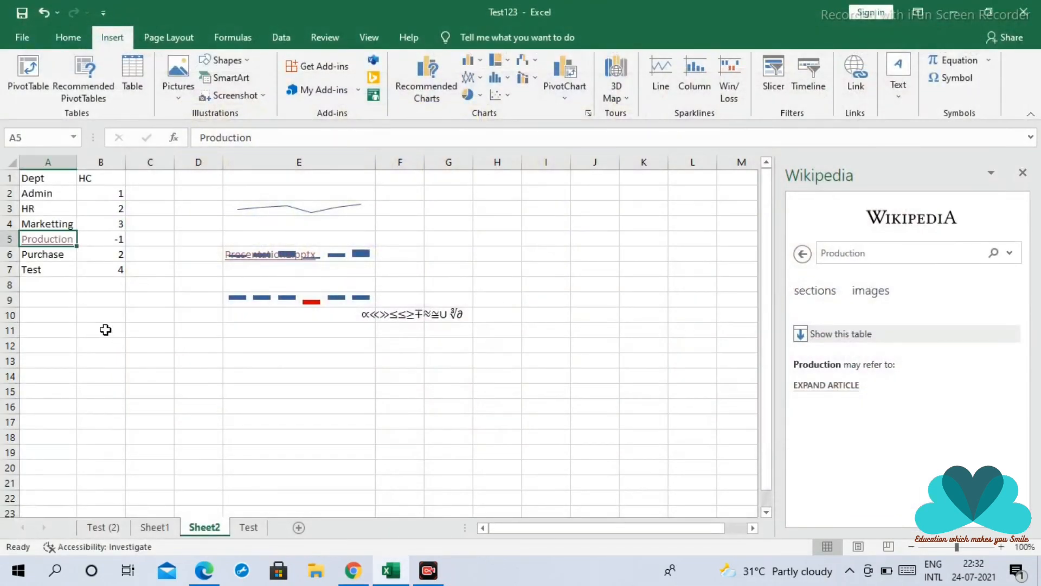
click(105, 330)
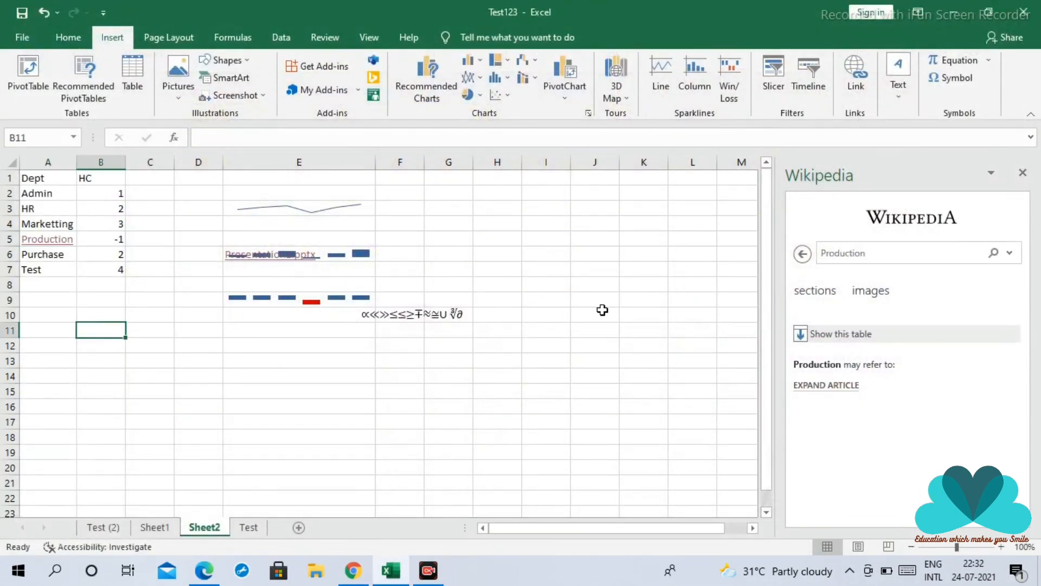